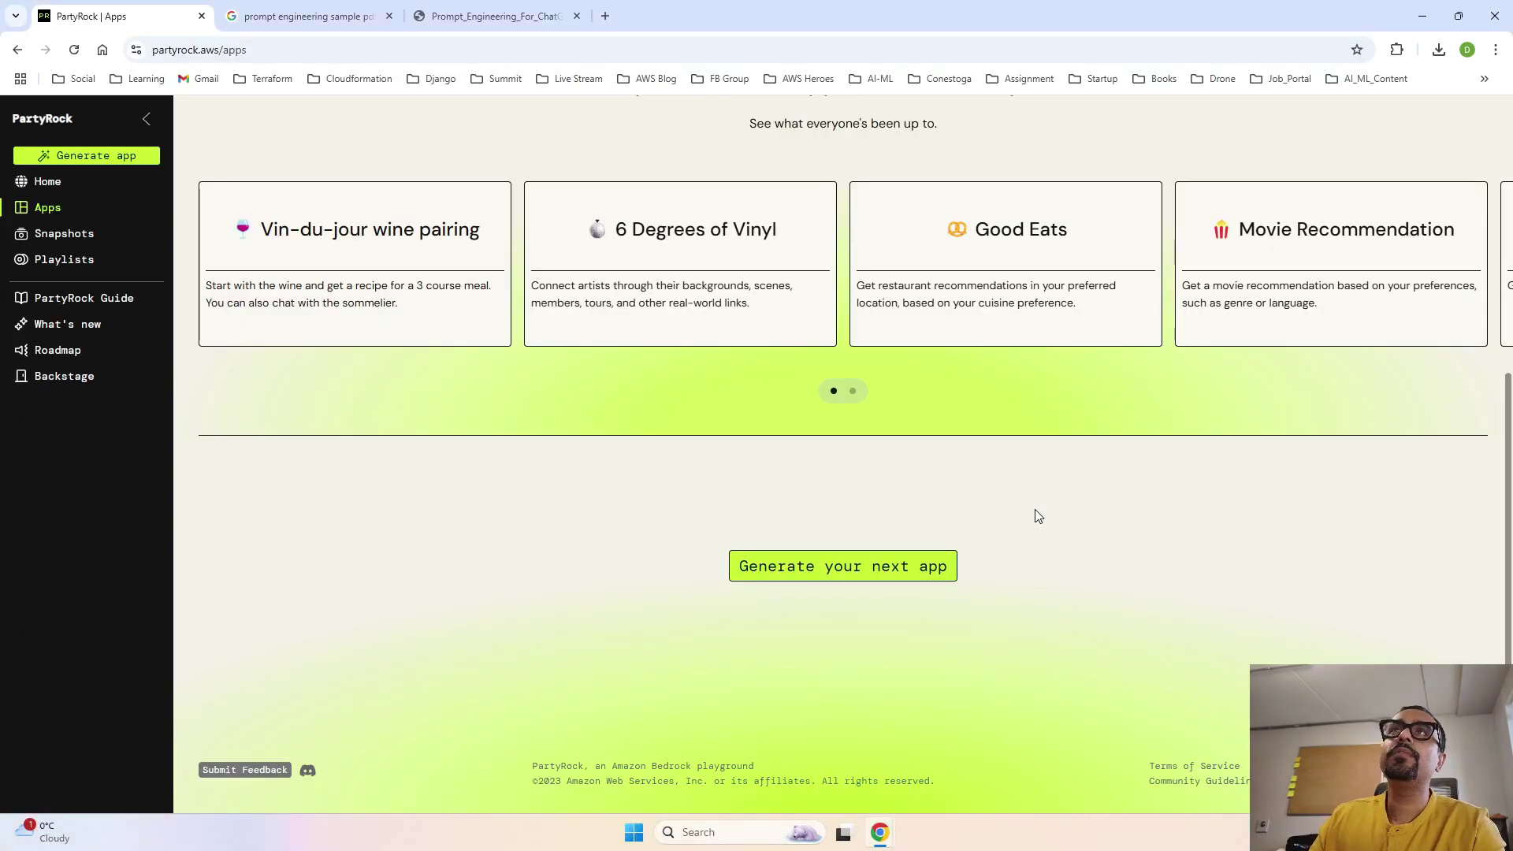
left_click(323, 16)
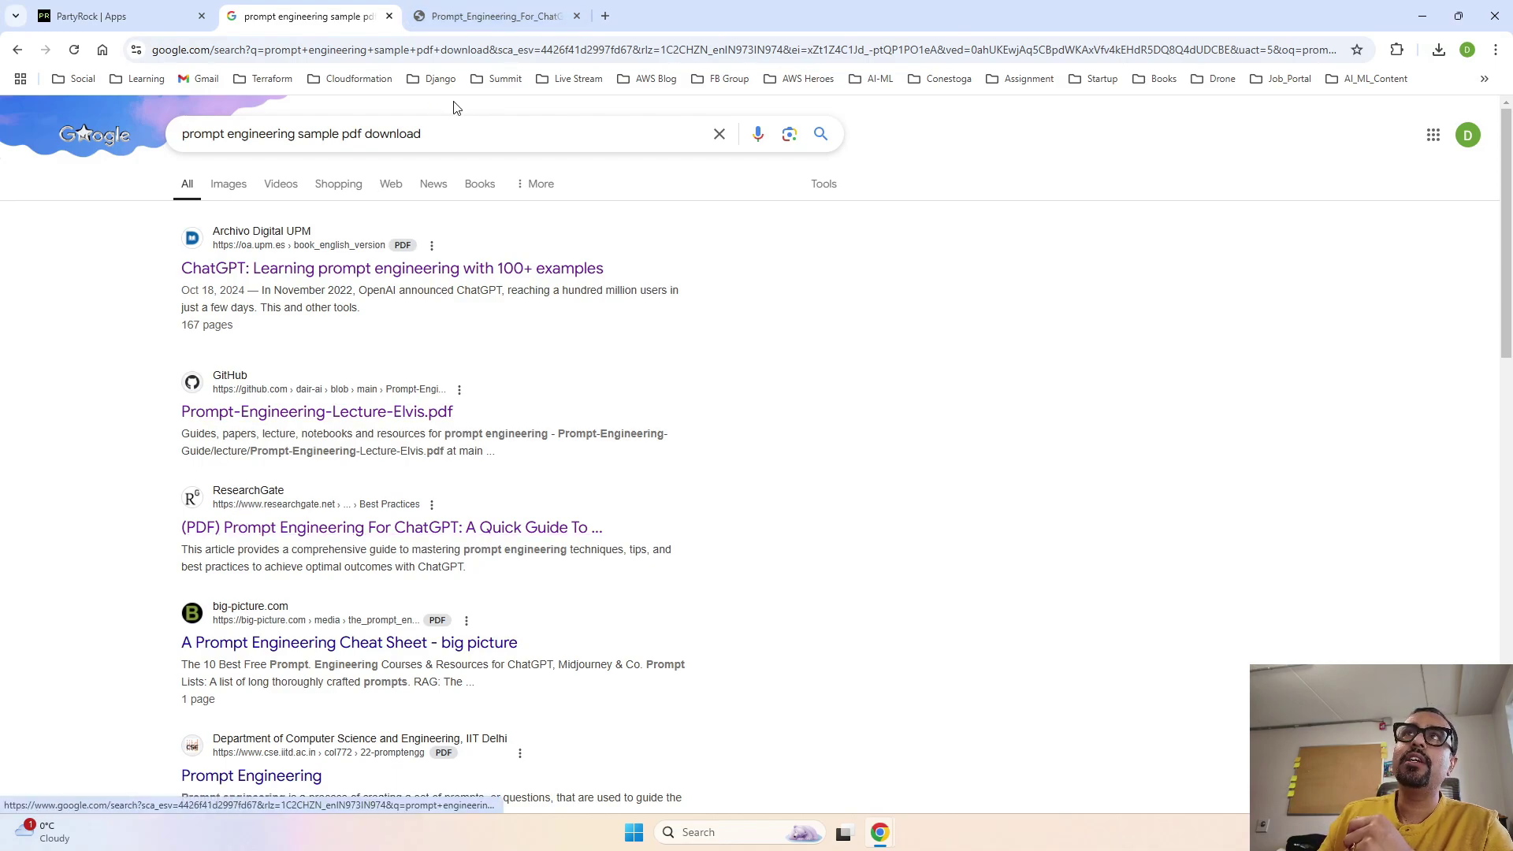
left_click(532, 17)
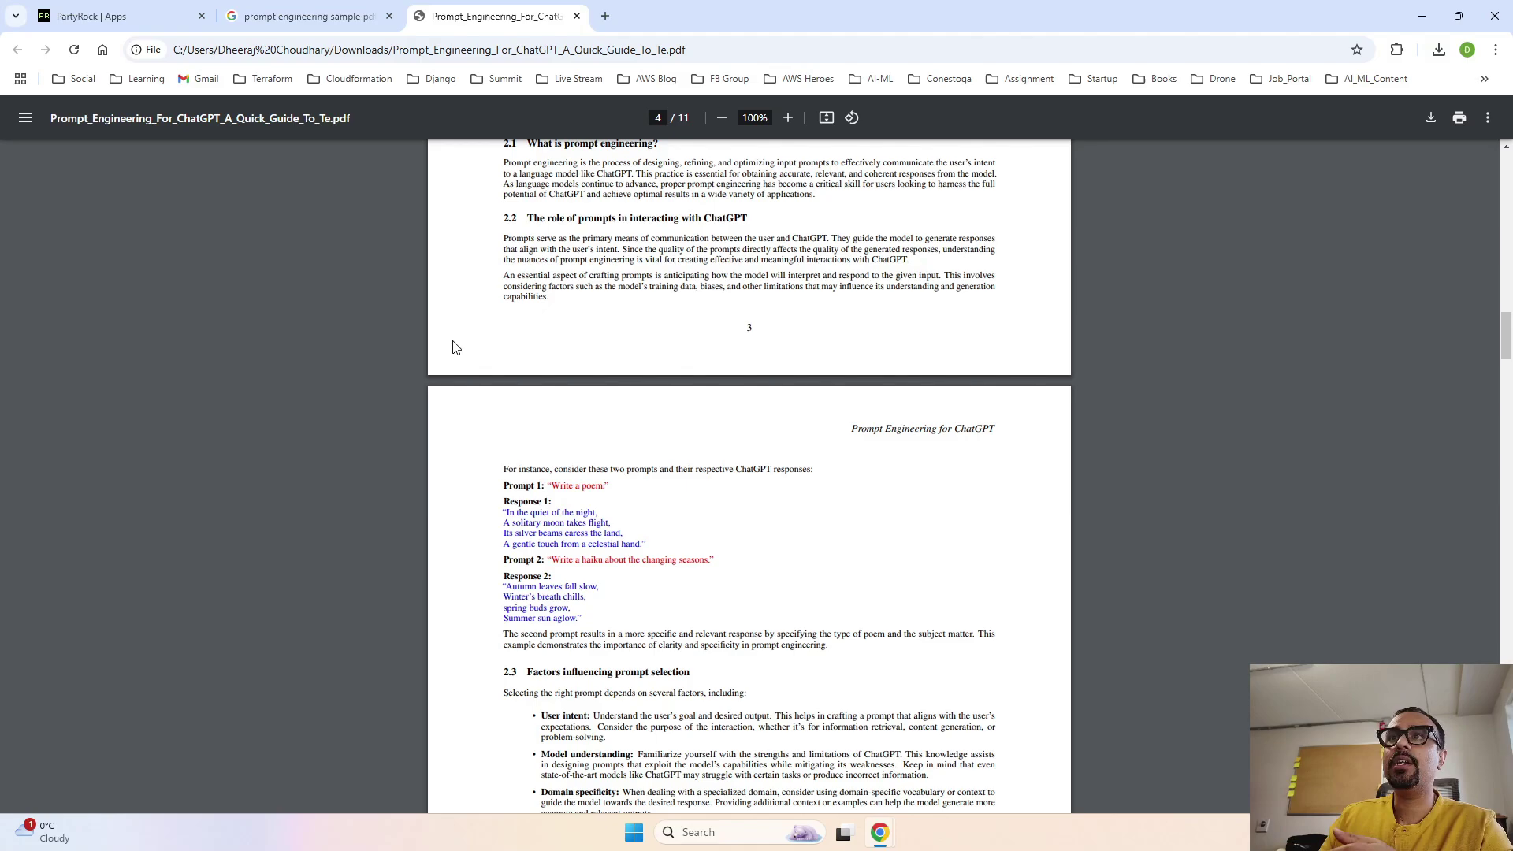
scroll(552, 431, "up", 4)
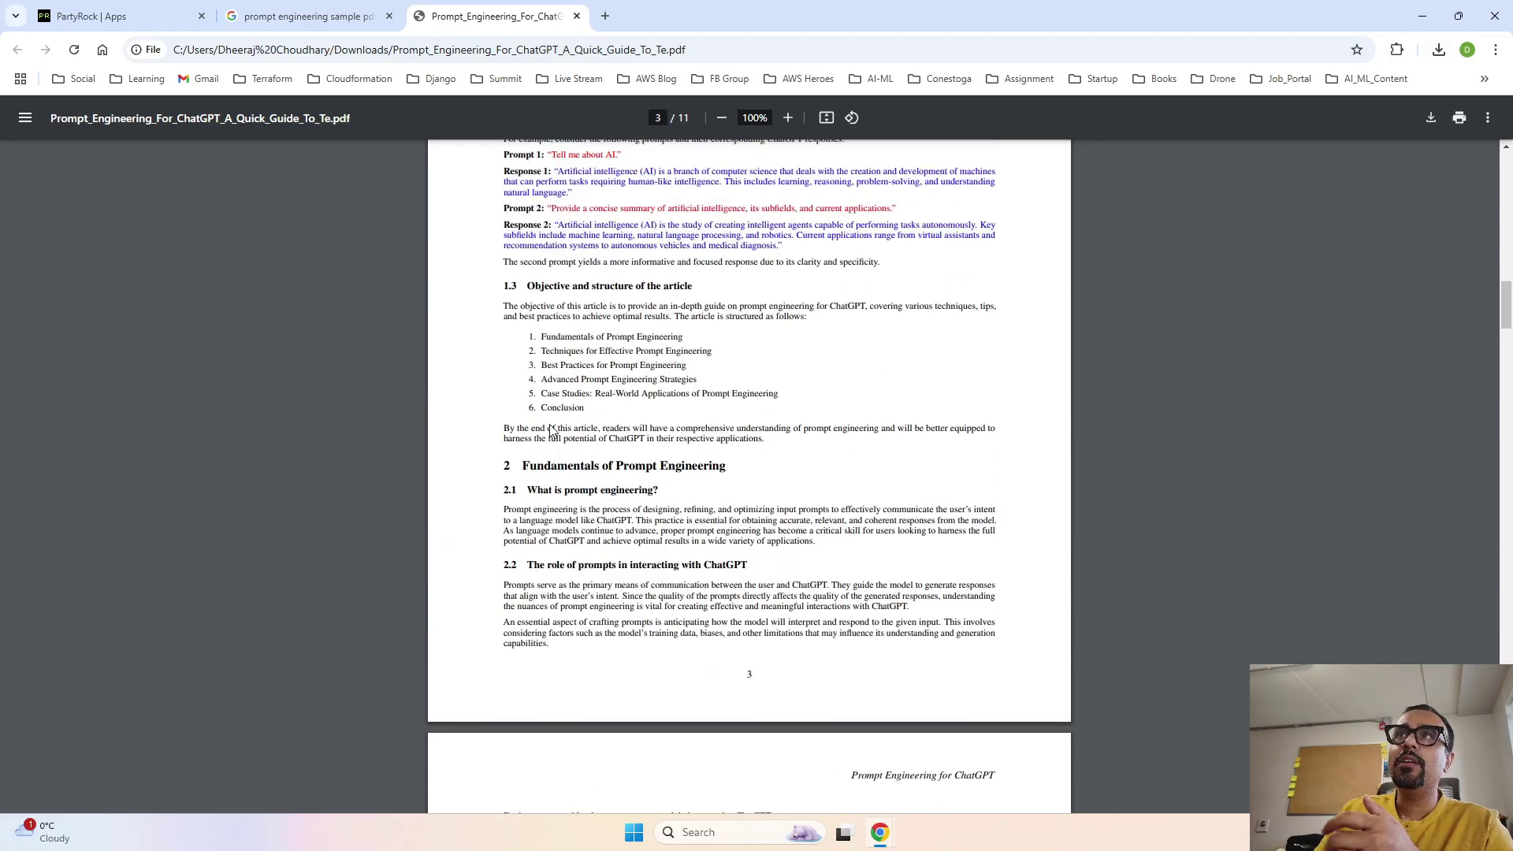
scroll(551, 432, "up", 20)
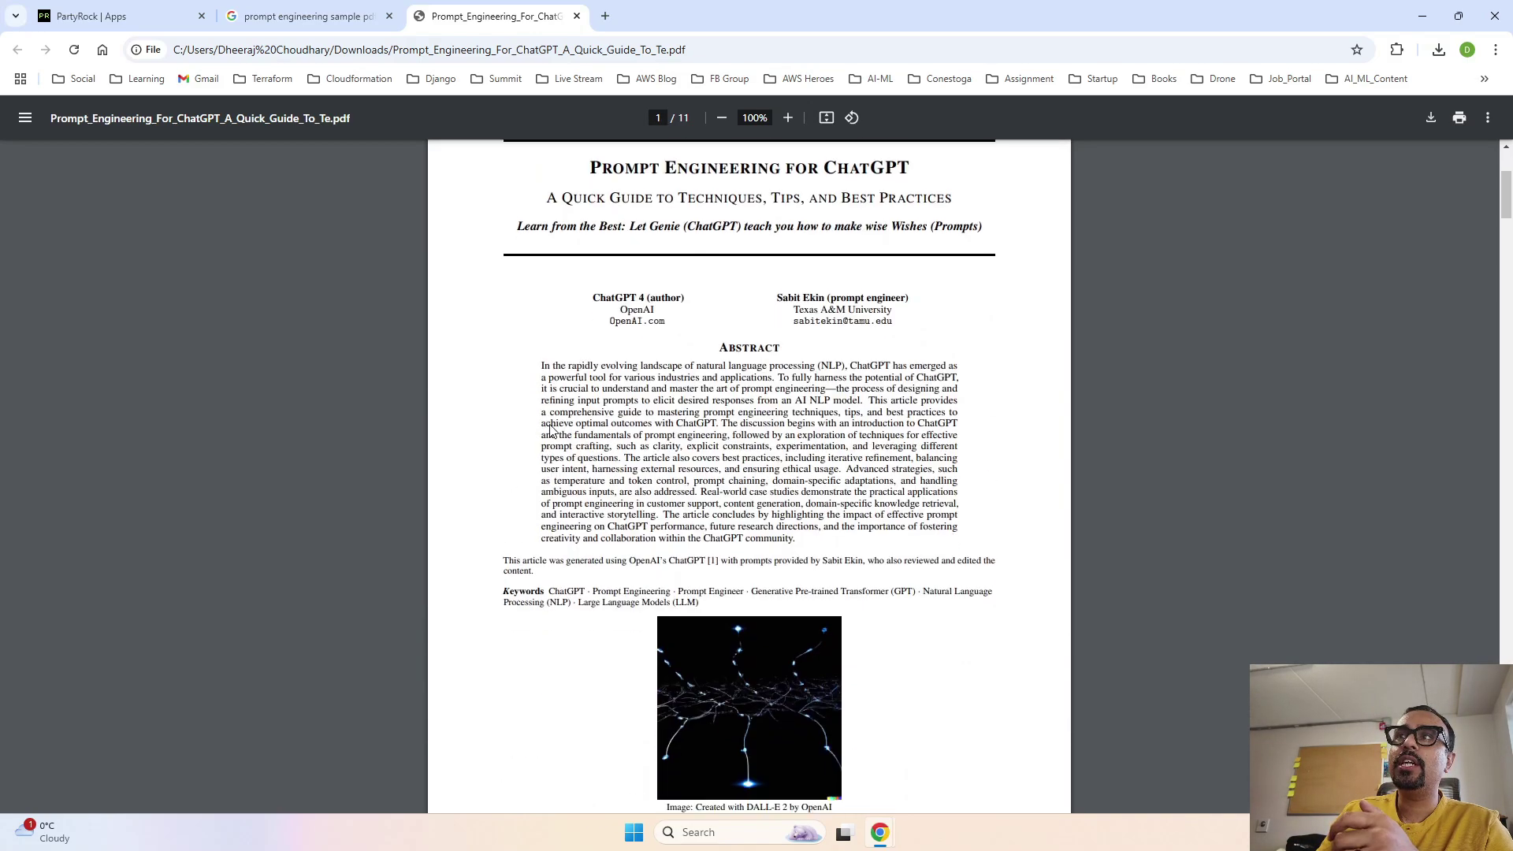
scroll(552, 431, "down", 10)
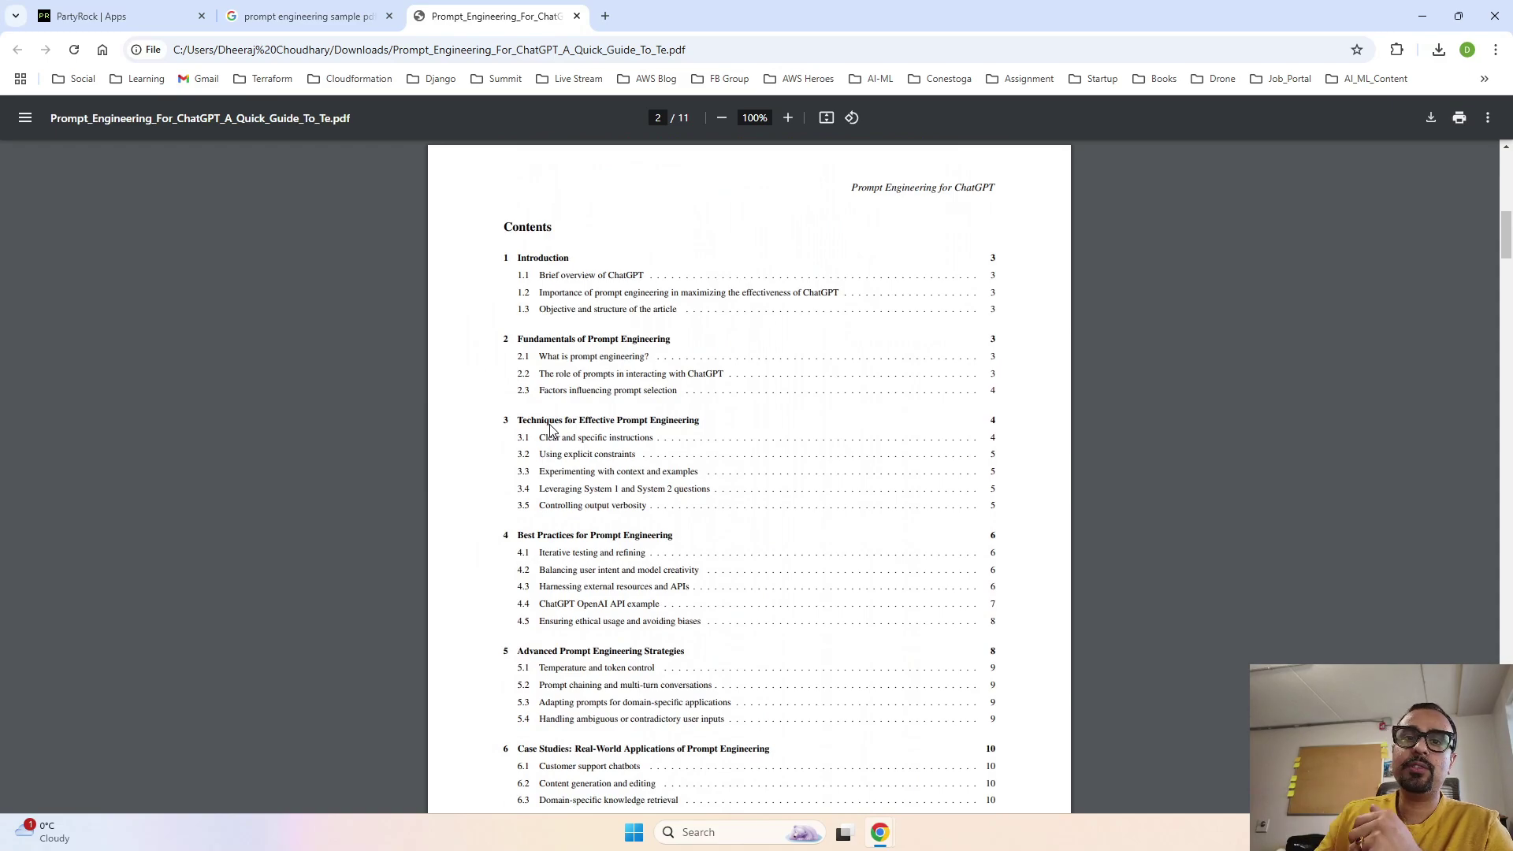
scroll(552, 432, "down", 2)
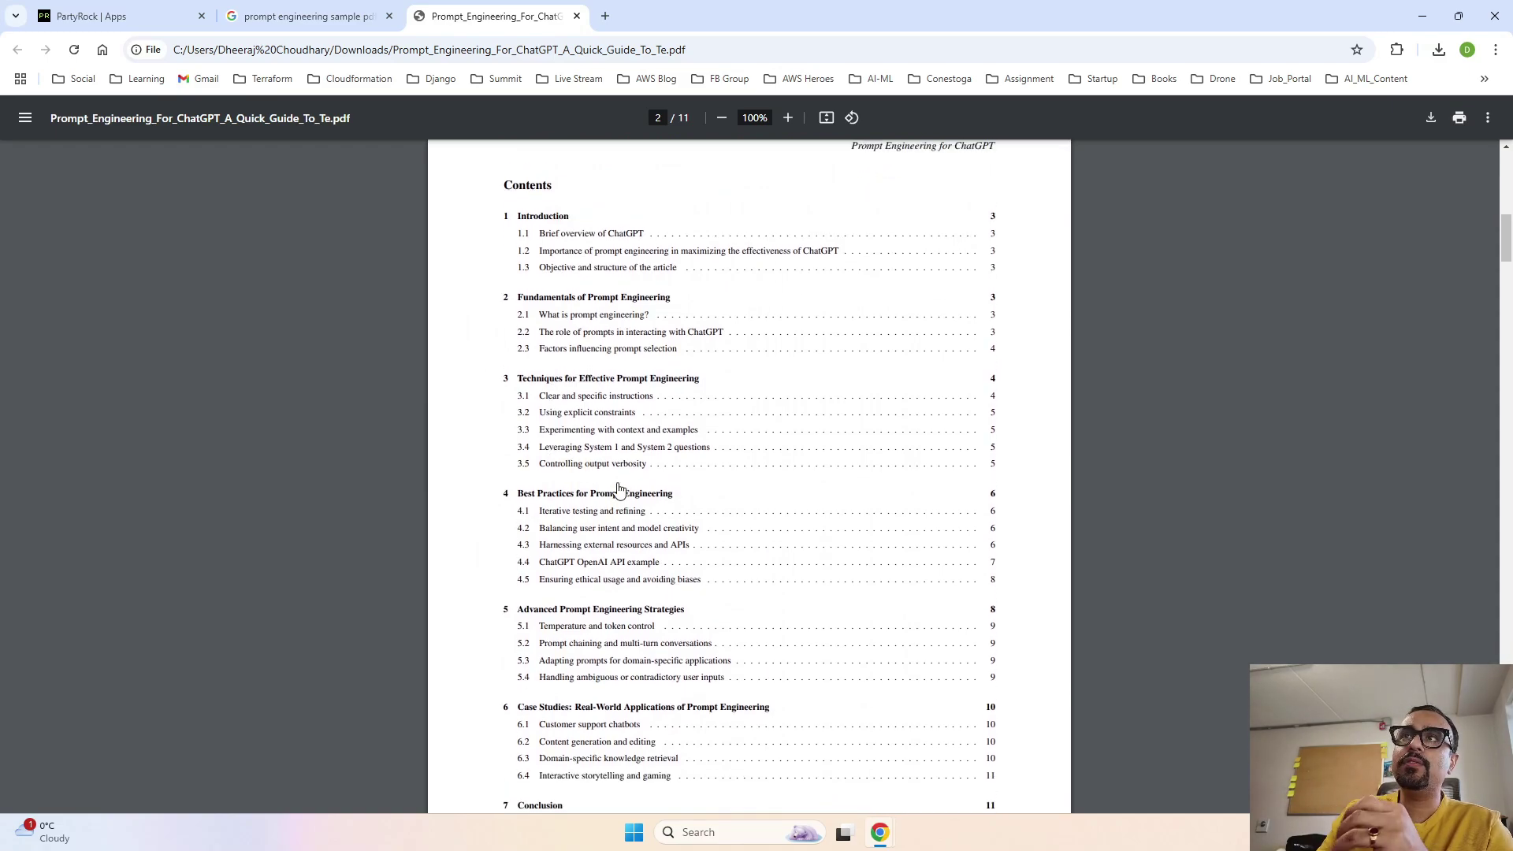
scroll(619, 489, "up", 2)
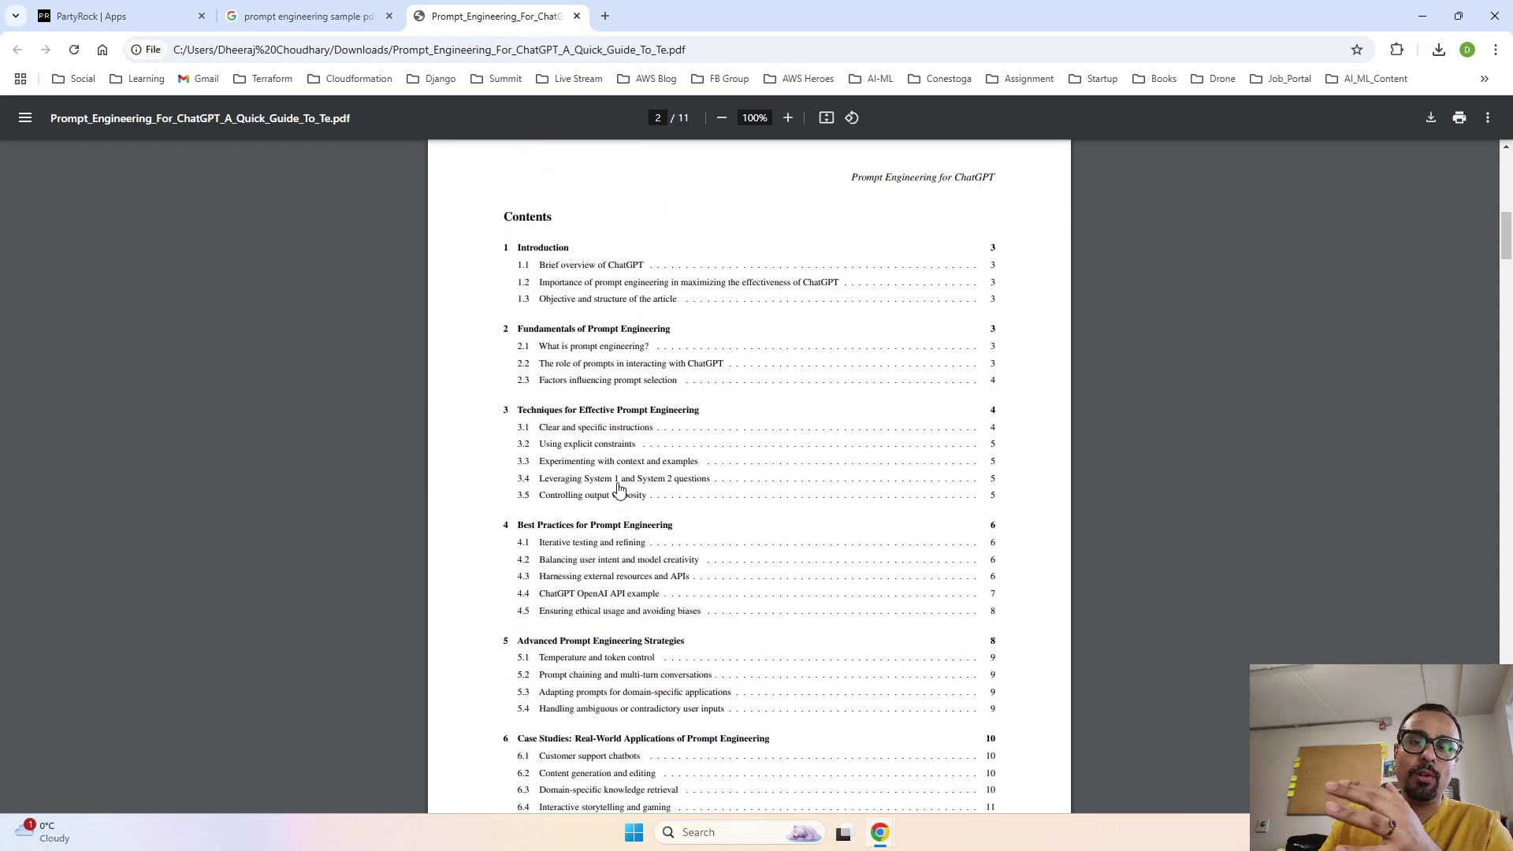
scroll(619, 489, "down", 9)
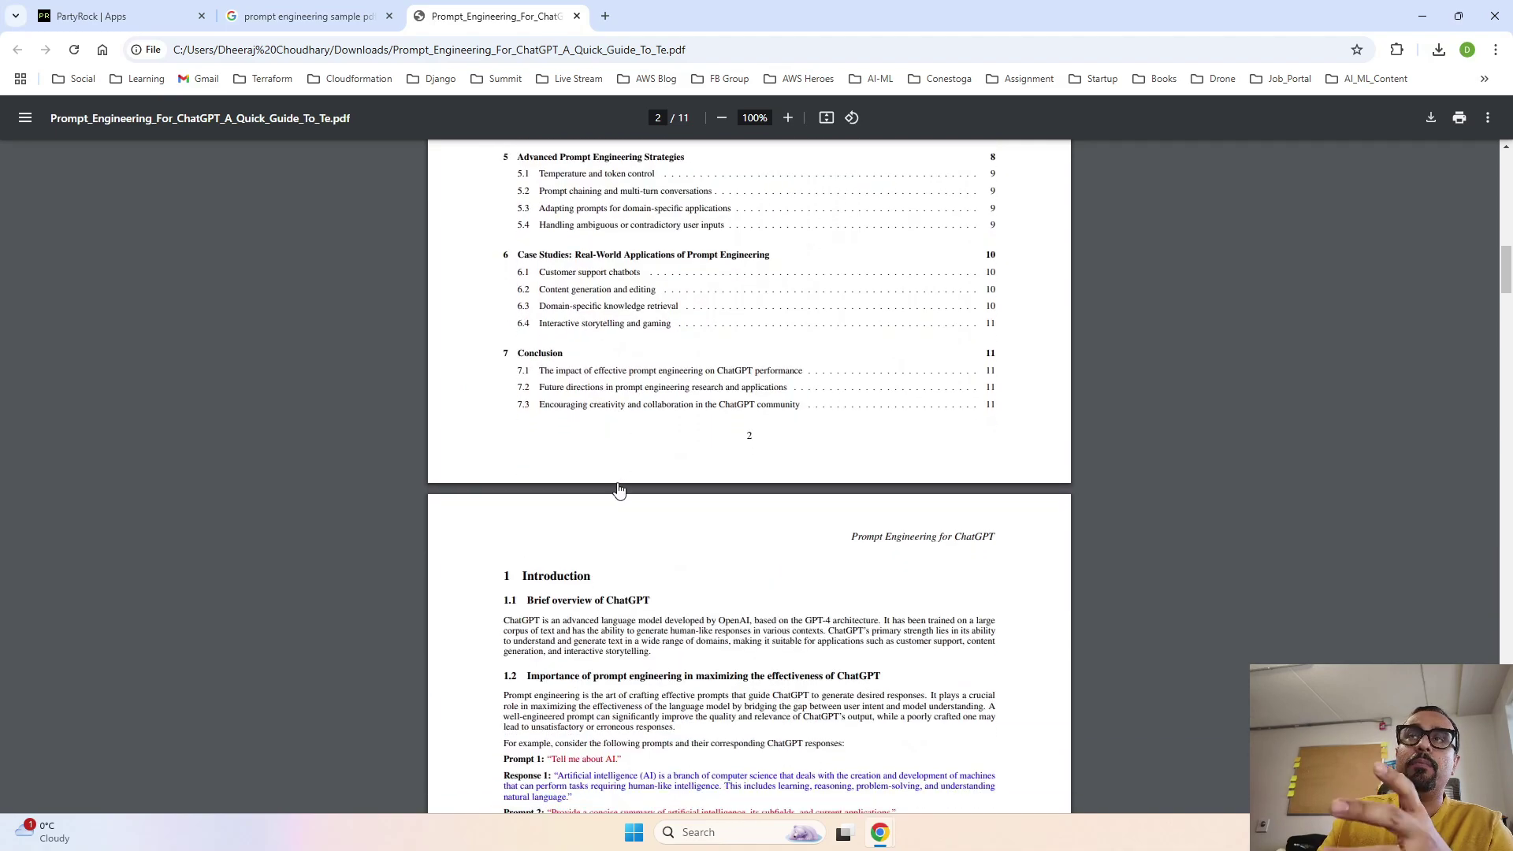
scroll(619, 488, "down", 6)
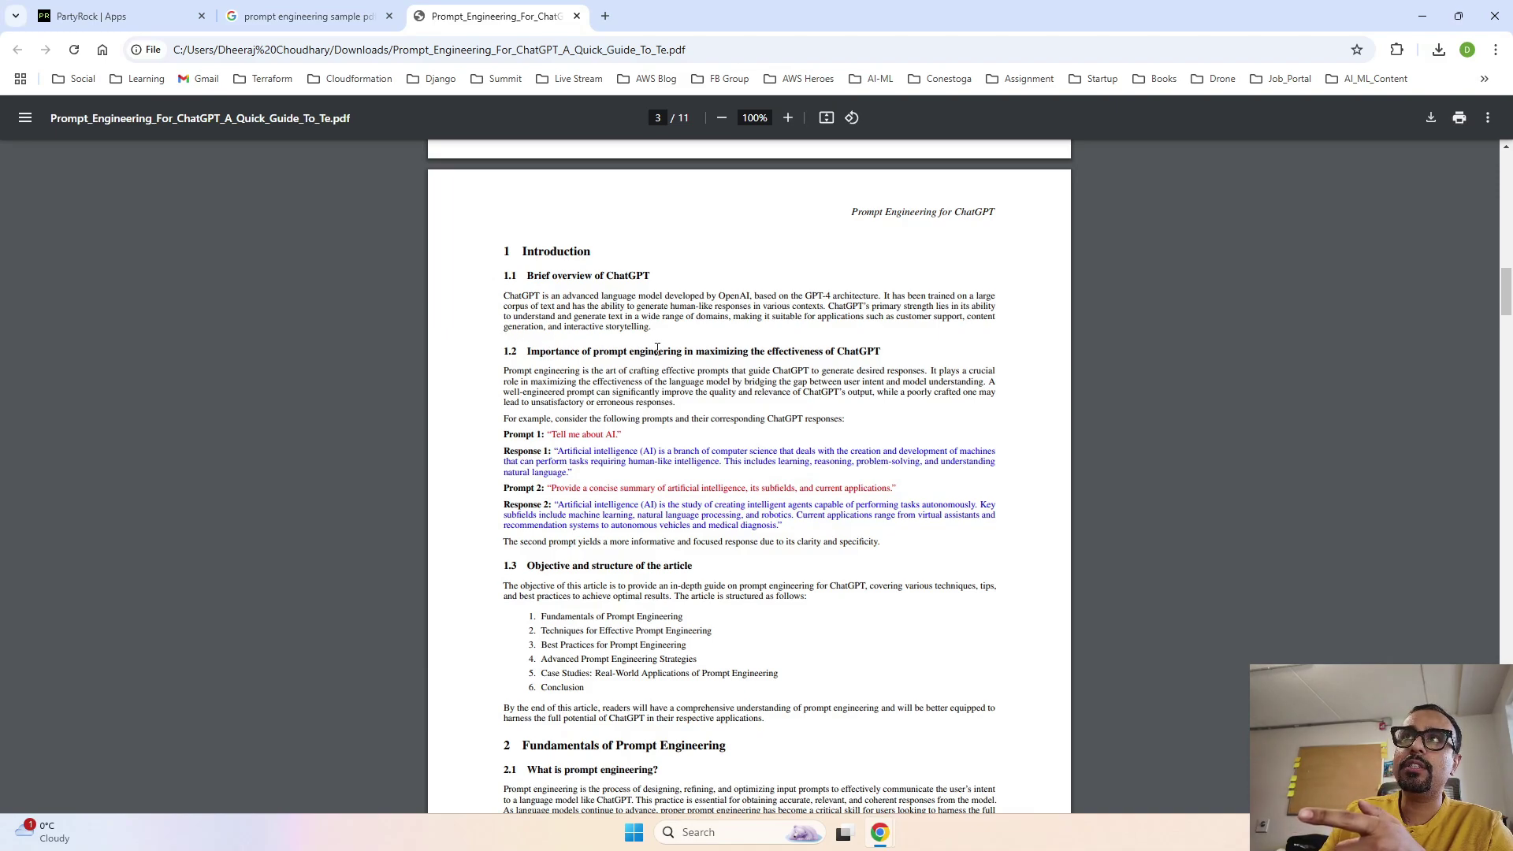
scroll(614, 669, "down", 10)
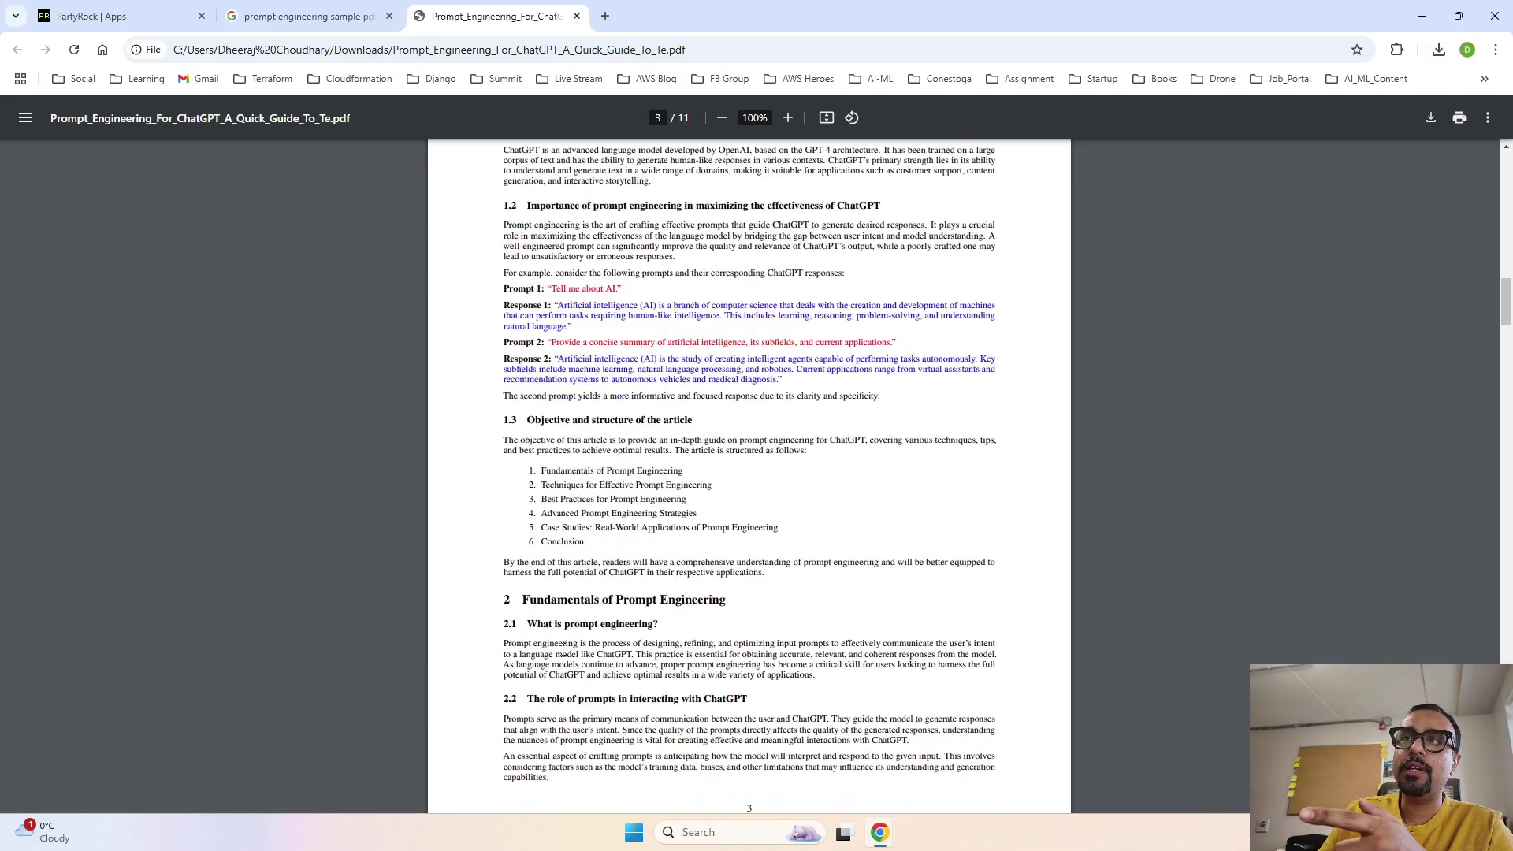
scroll(679, 662, "down", 10)
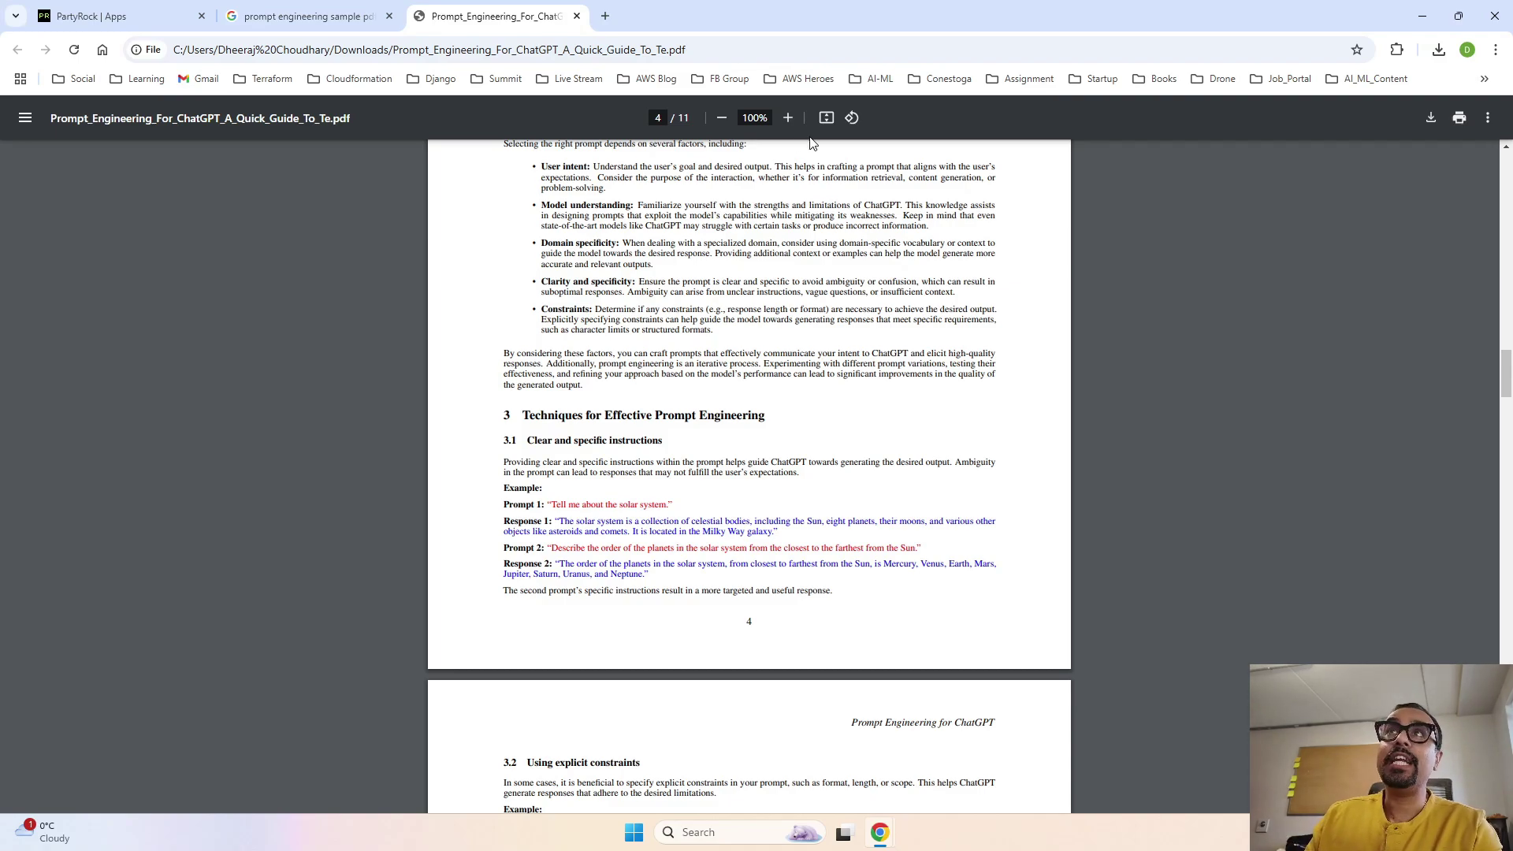
From the apps page, start a new app and paste the document-summarizer description (type, length, tone, key information)
left_click(142, 10)
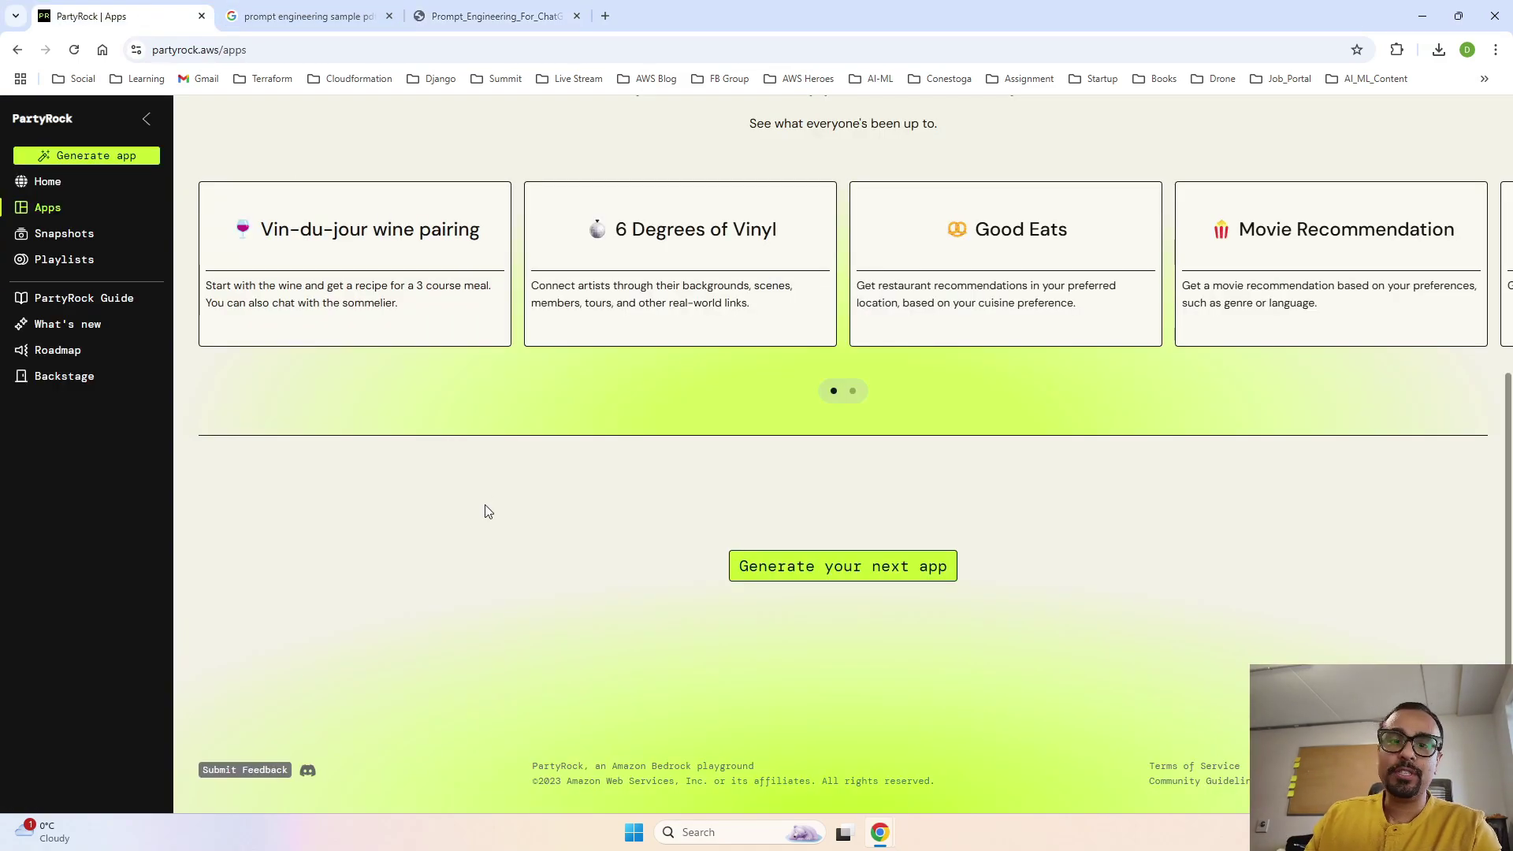
left_click(821, 576)
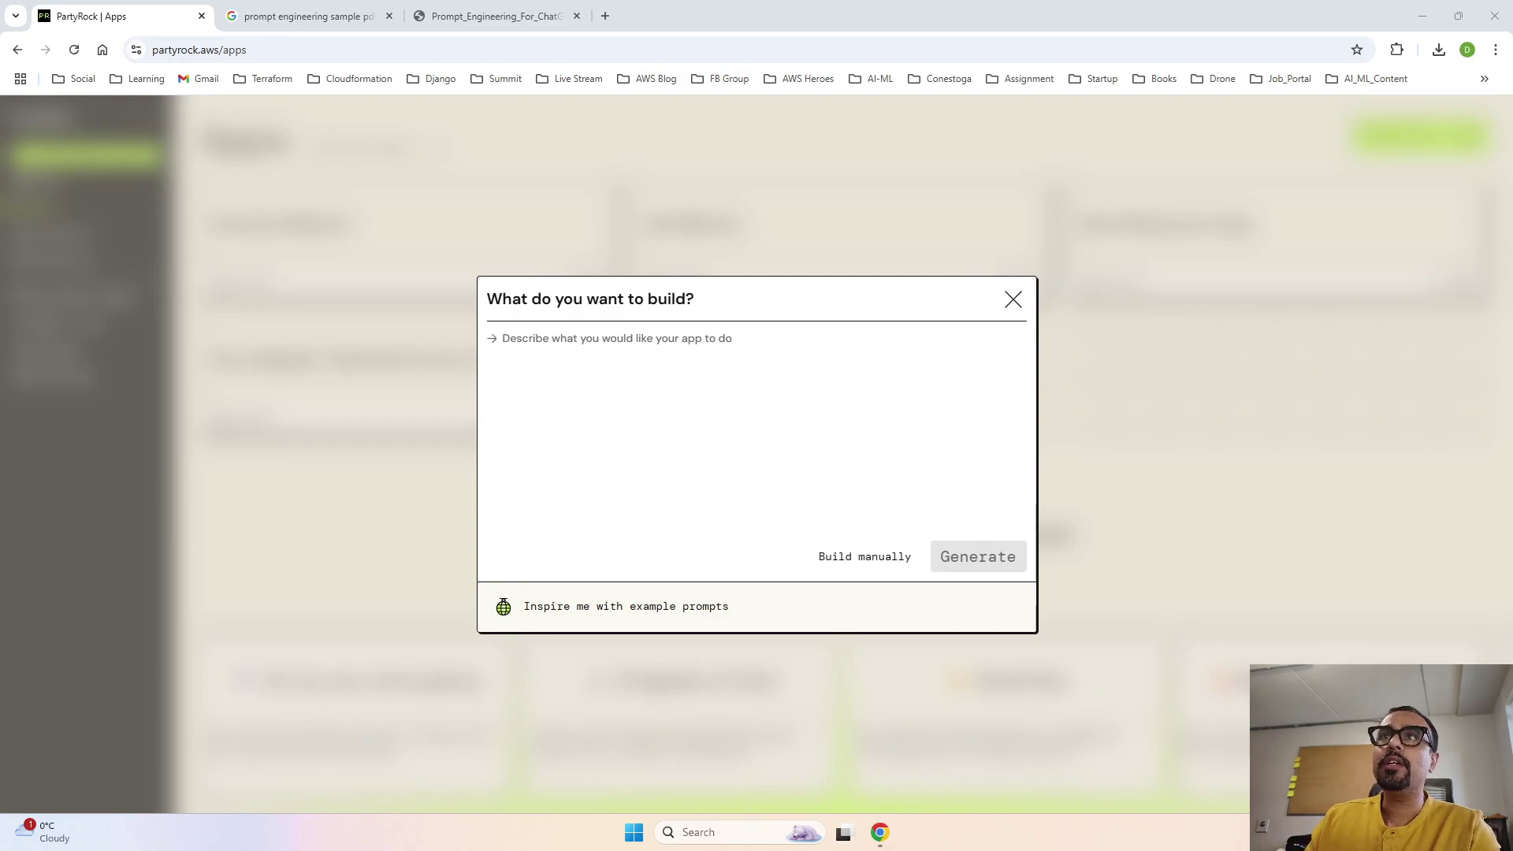
left_click(564, 348)
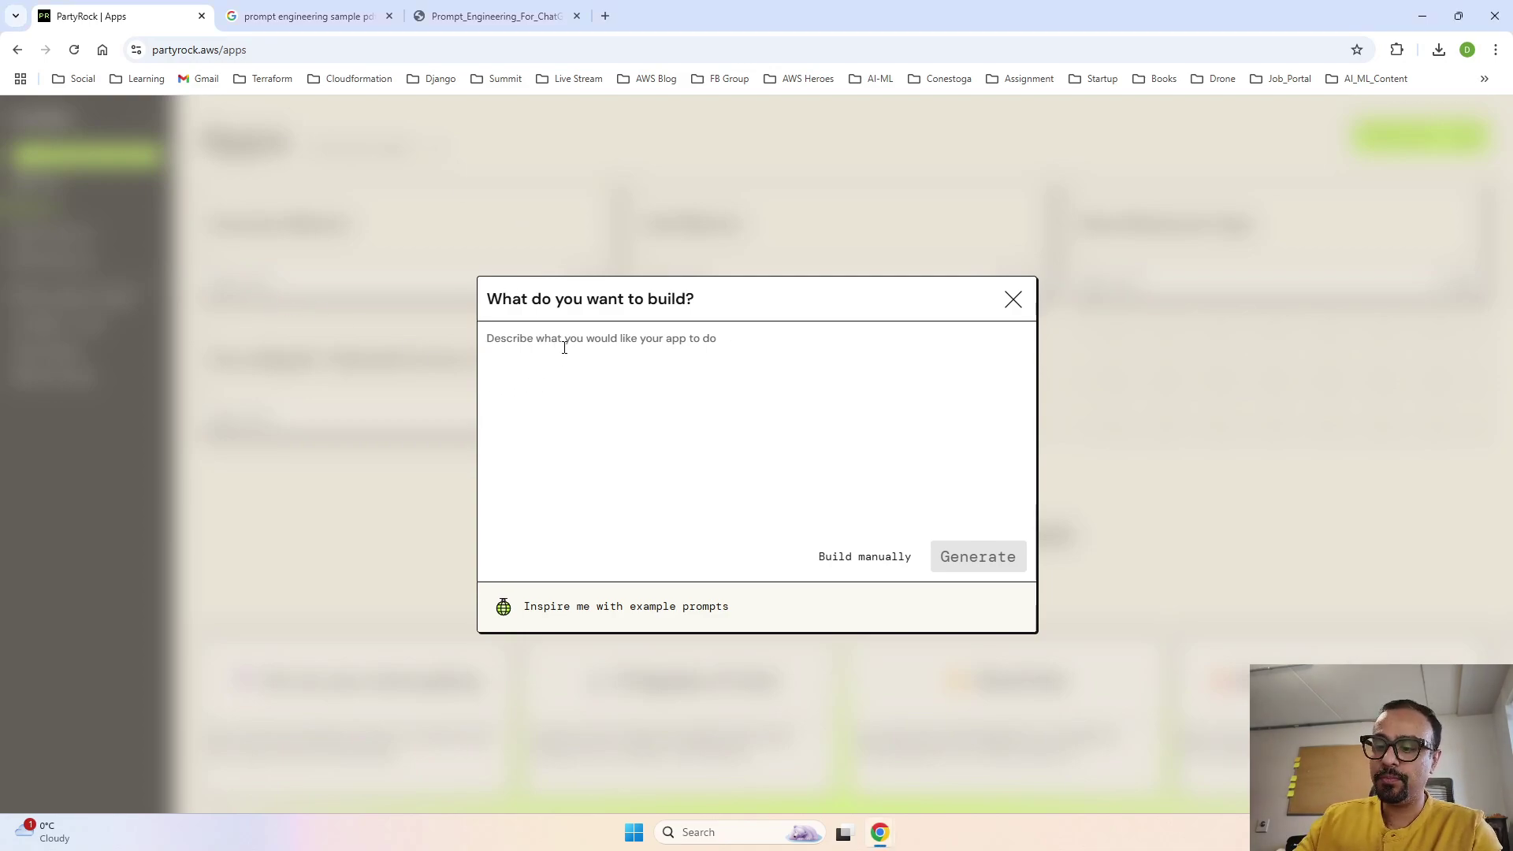
type("Create an app that summarizes documents. It takes inputs such as Document Type (e.g., research paper, article, blog post, report), Length (in number of words or paragraphs), Tone (e.g., formal, casual, concise, detailed), and Key Information to focus on (e.g., key points, conclusions, or specific sections). Based on these inputs, the app generates a summary that is tailored to the specified document type, tone, and focus area, providing a concise and clear overview.")
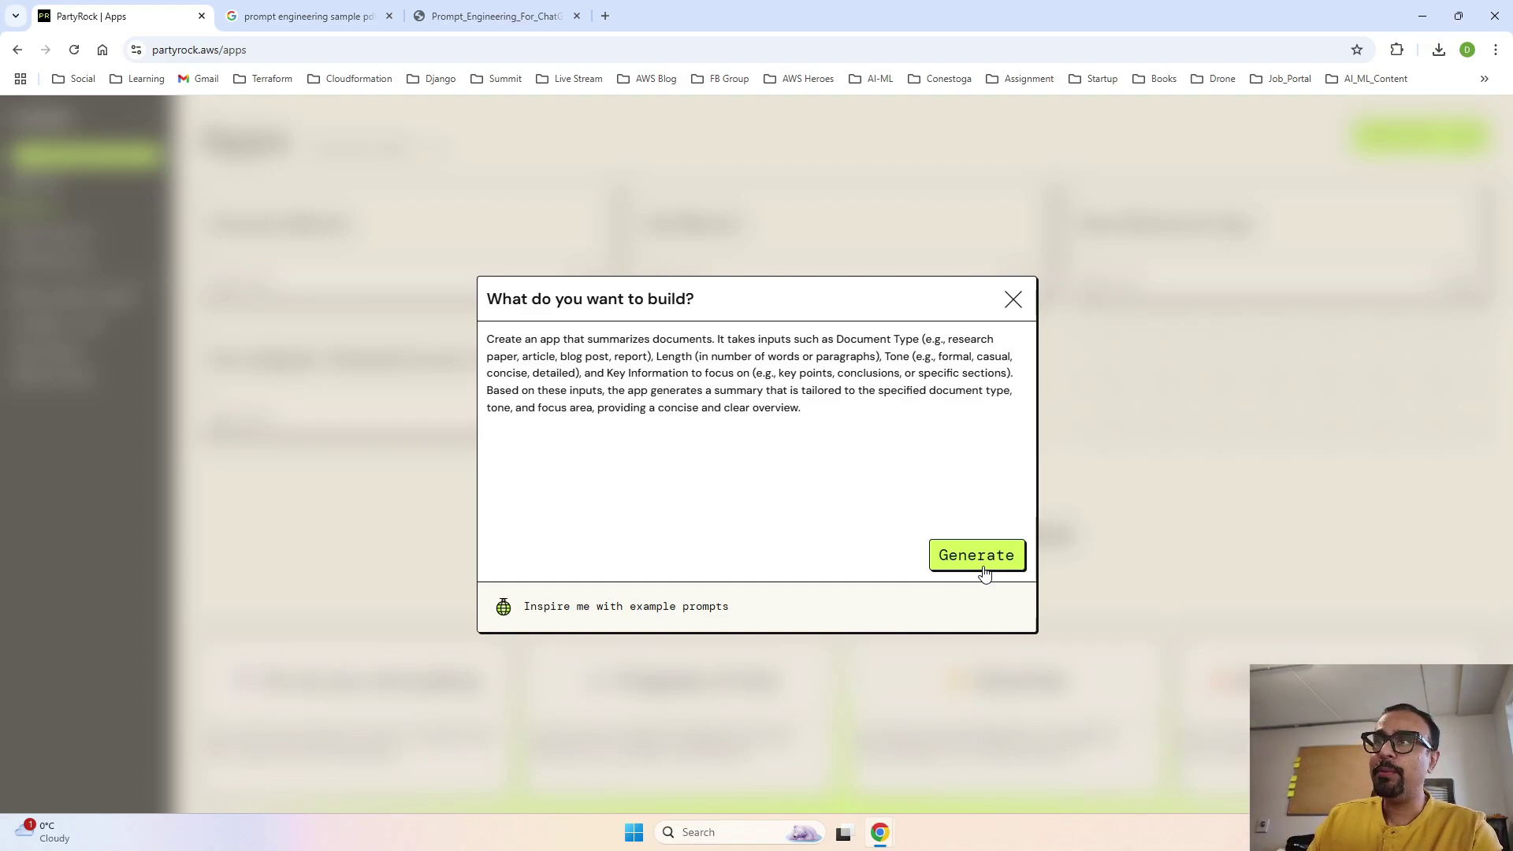
Generate the DocuSumm app from the pasted description
left_click(983, 561)
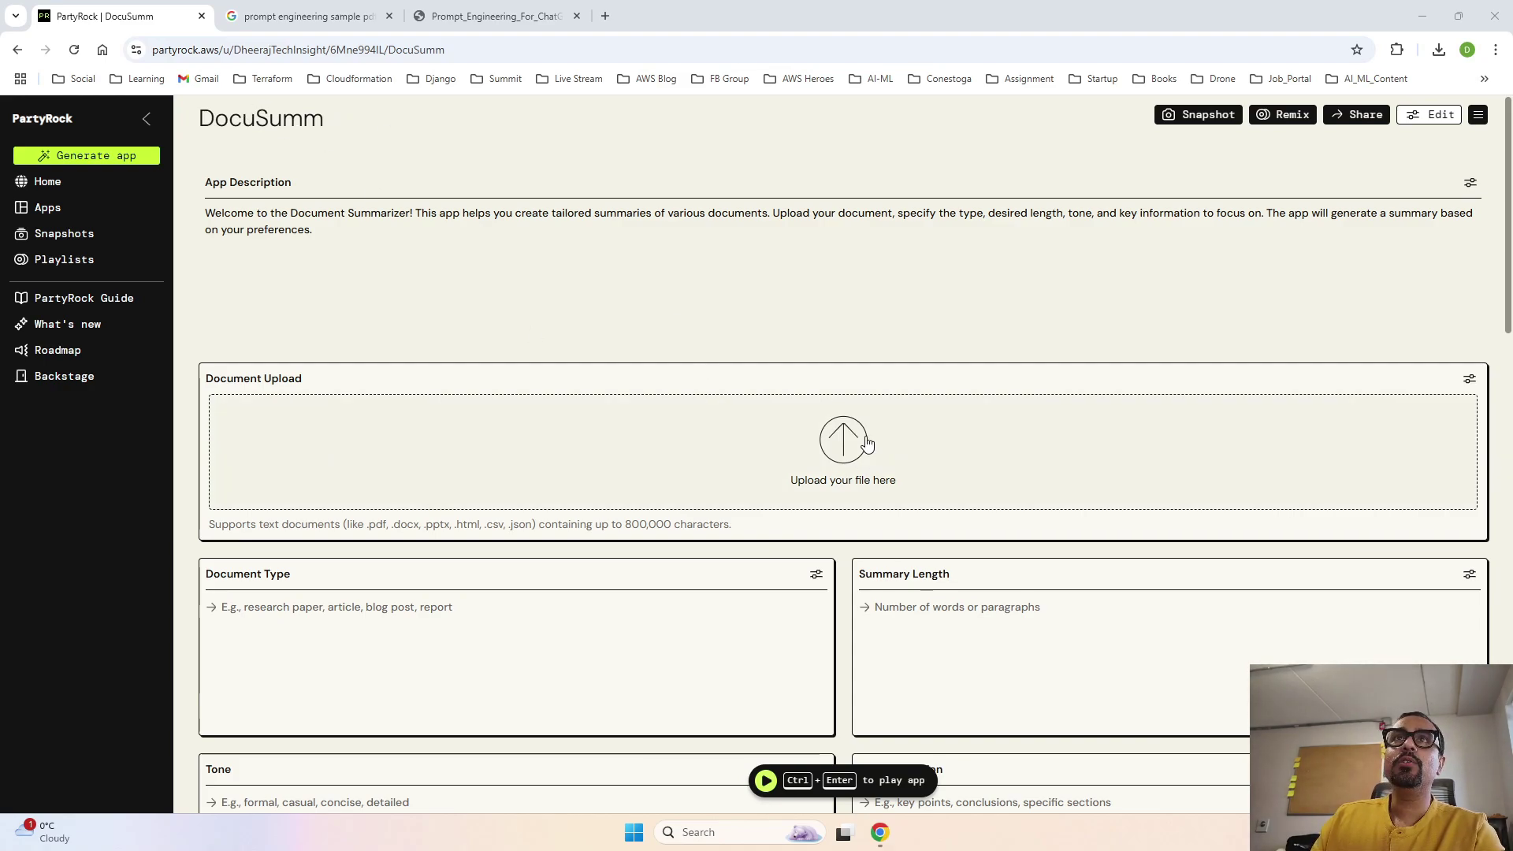
scroll(859, 439, "down", 1)
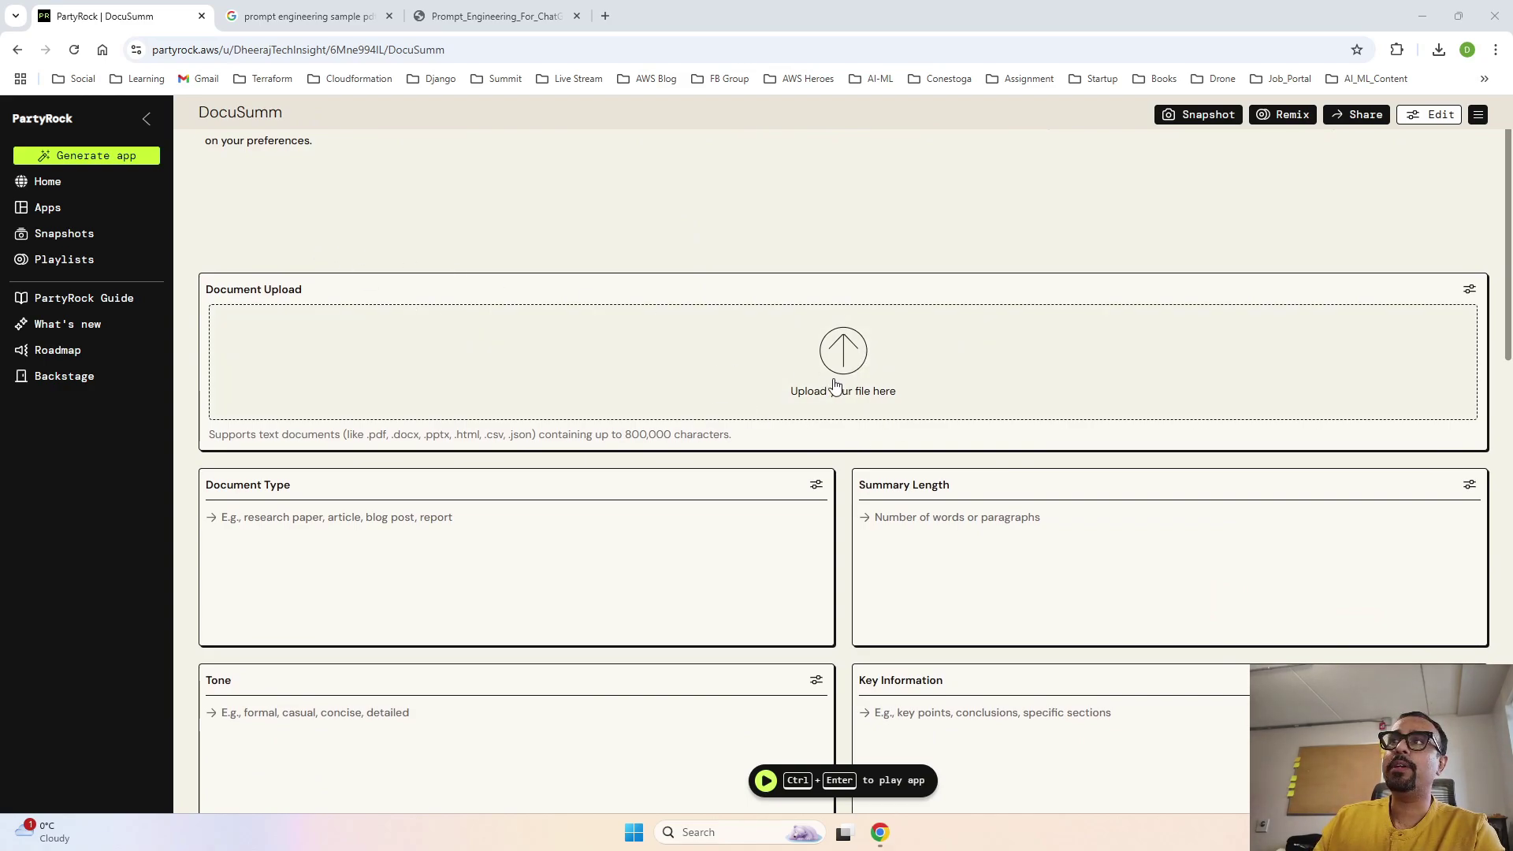
scroll(912, 488, "down", 2)
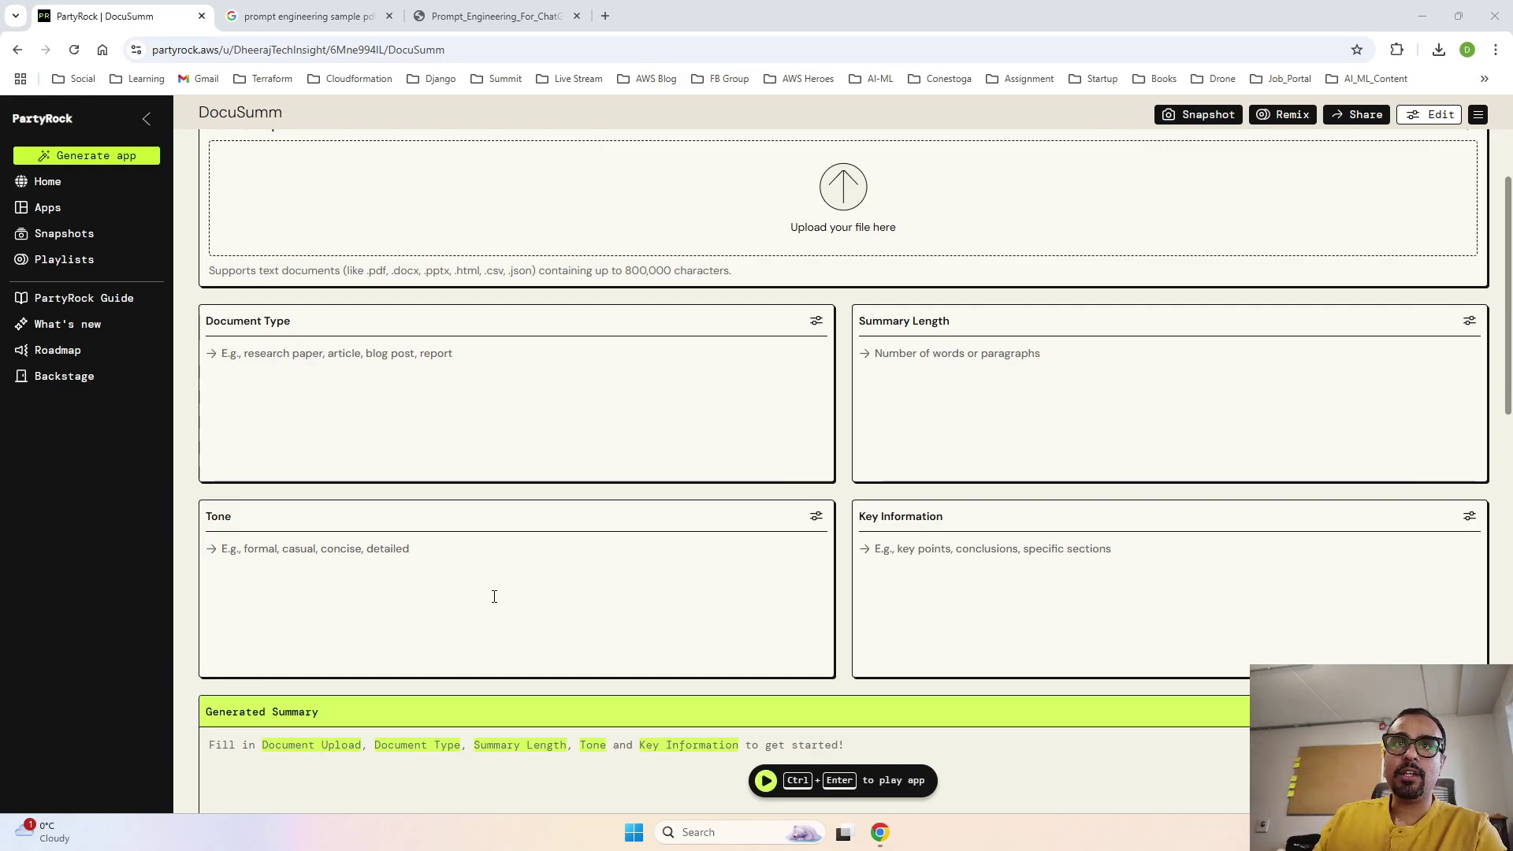
scroll(1031, 616, "down", 1)
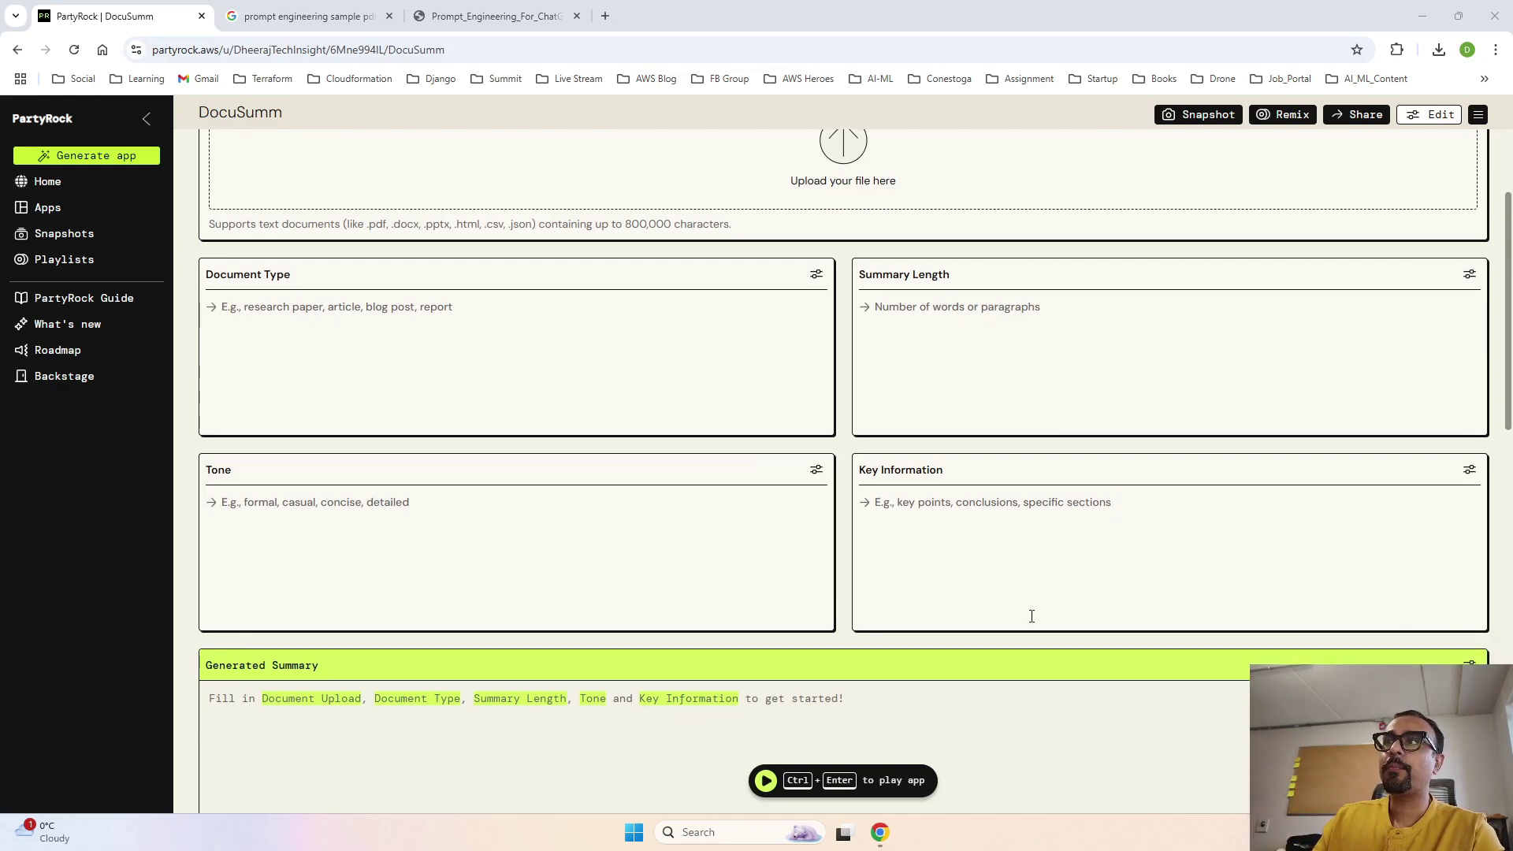
Review DocuSumm's widgets from Key Information down to Follow-up Questions and back to the top
left_click(1170, 510)
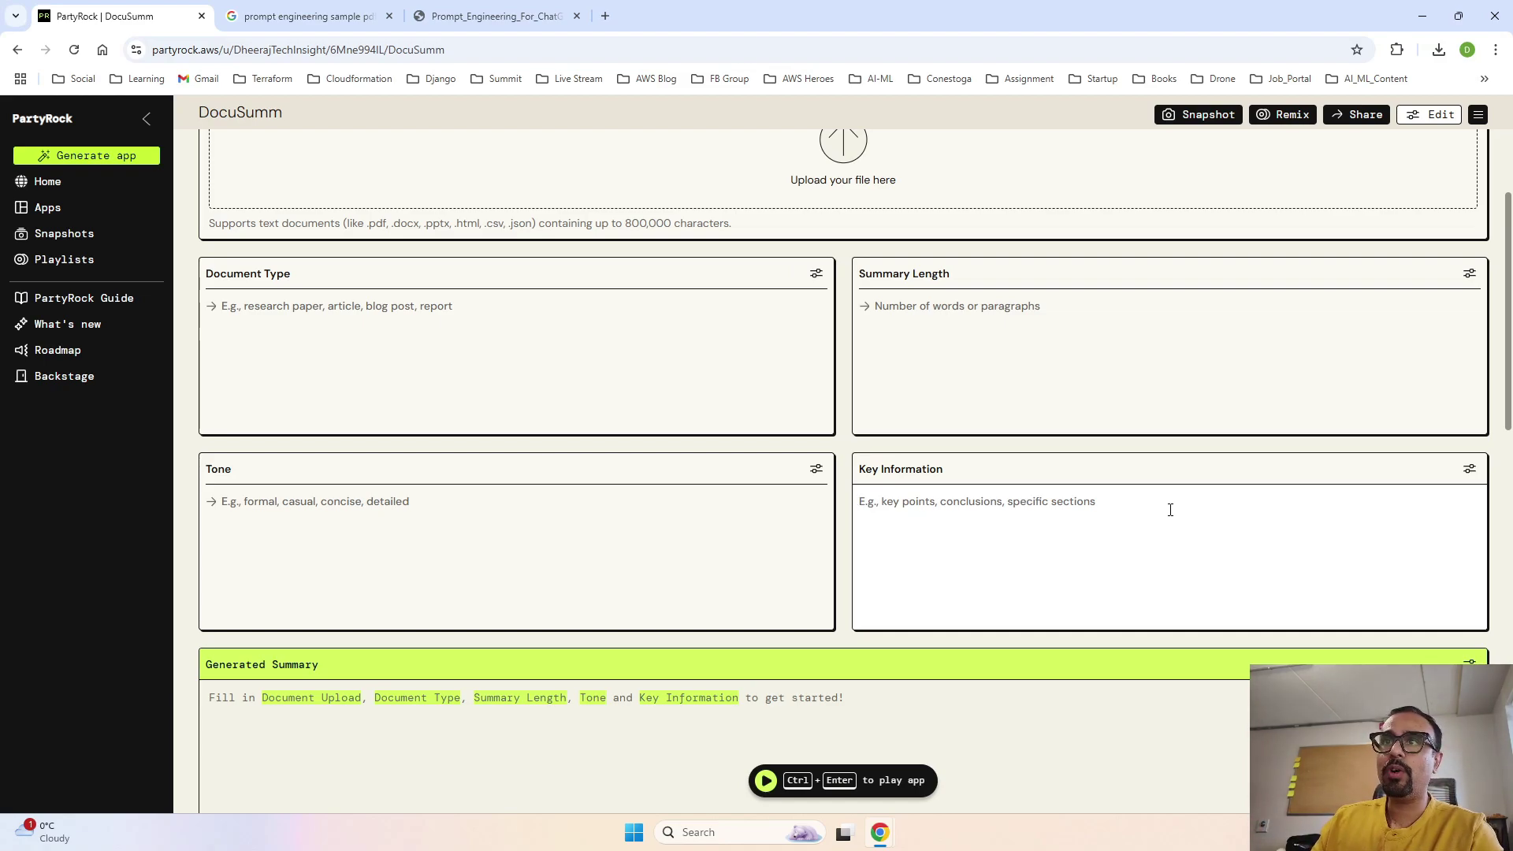
scroll(1170, 510, "down", 4)
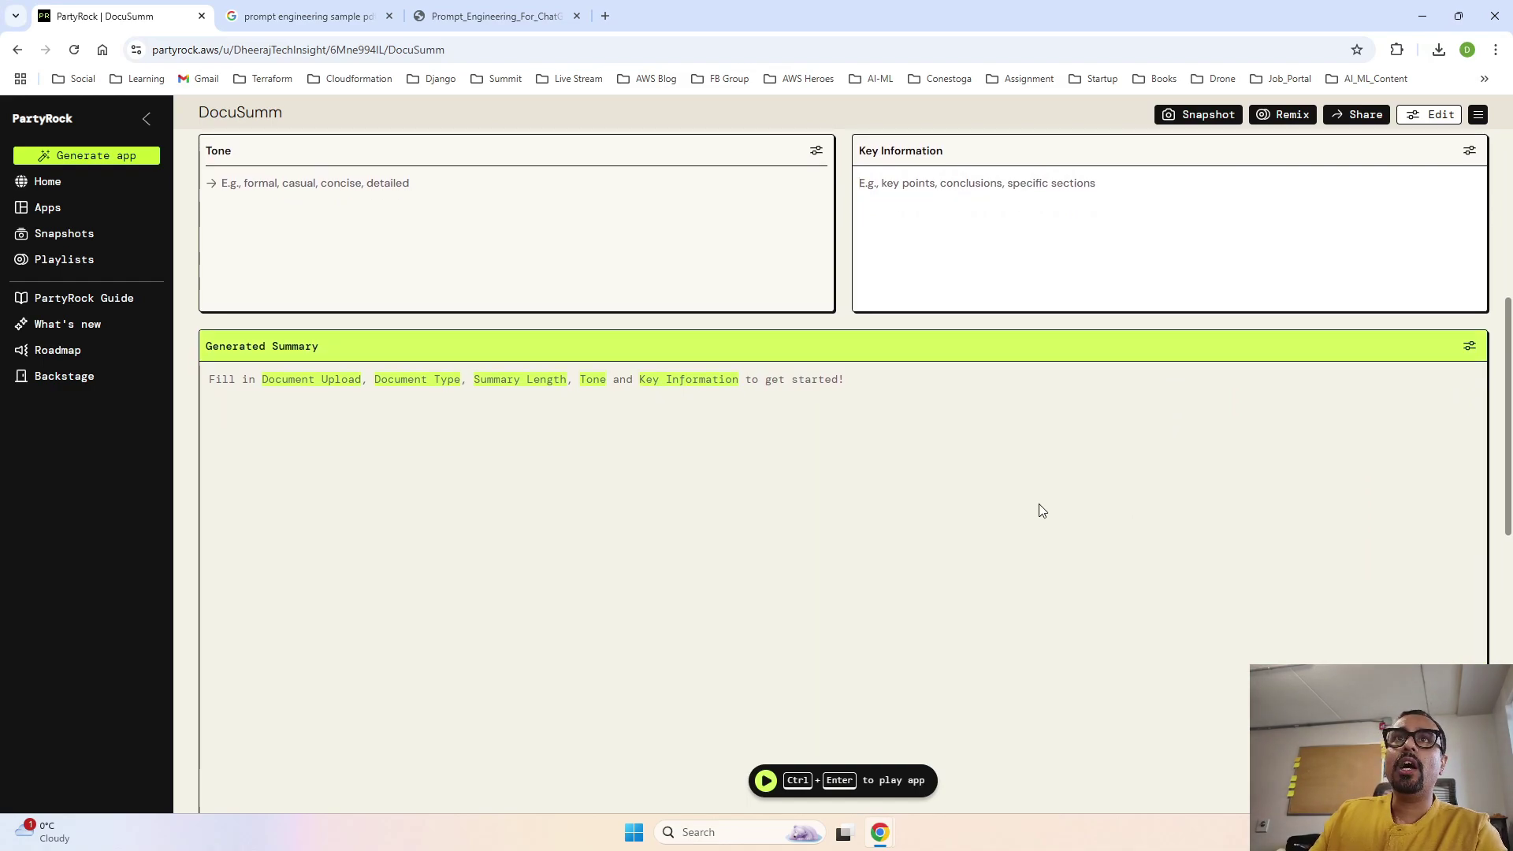
scroll(1038, 505, "down", 1)
scroll(1040, 509, "down", 5)
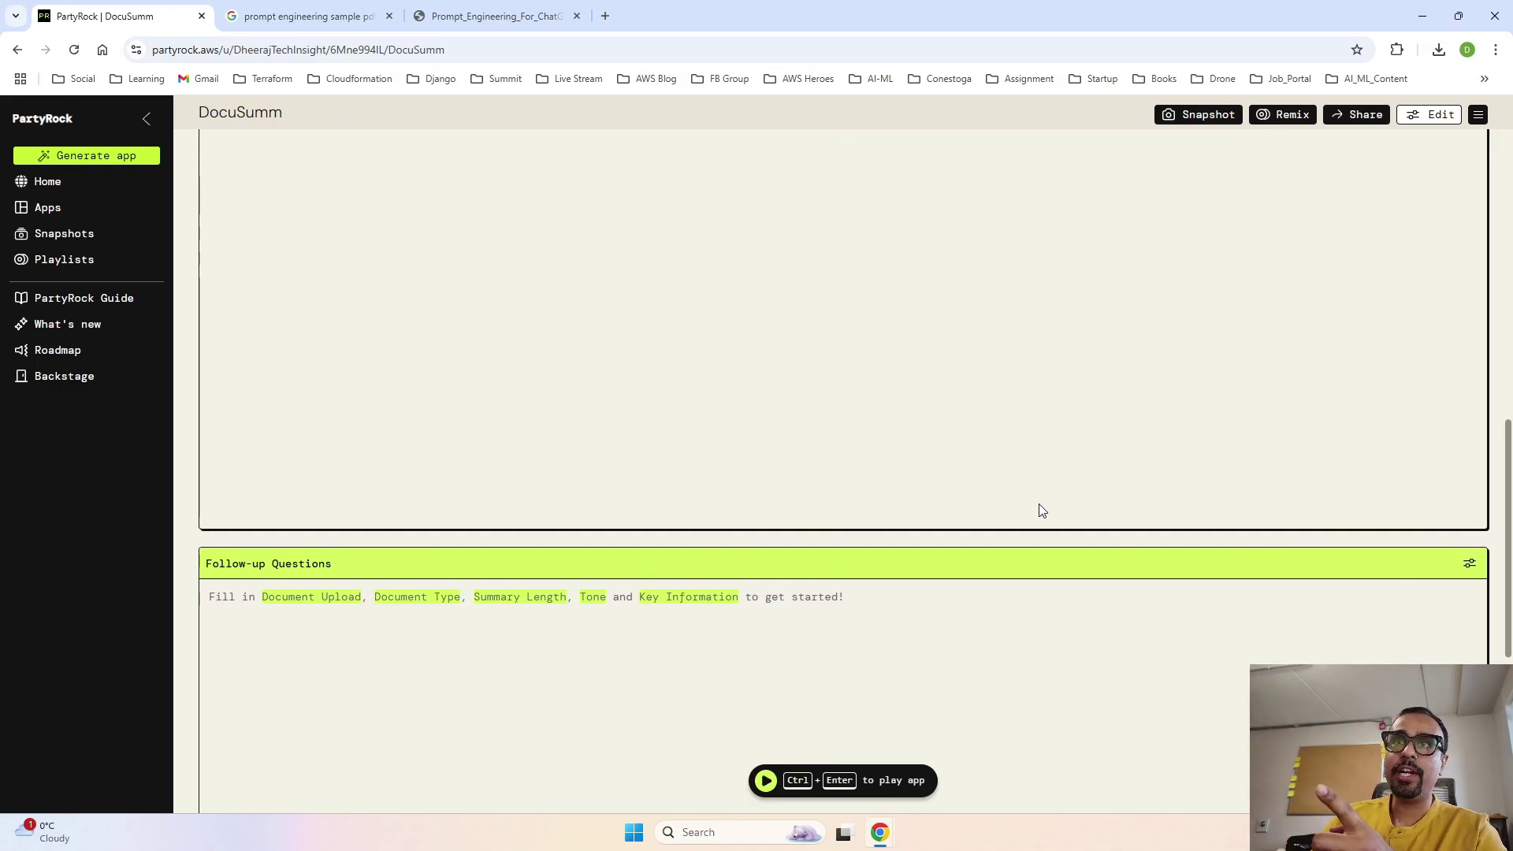
scroll(1038, 509, "down", 1)
scroll(1039, 504, "down", 2)
scroll(1008, 581, "down", 2)
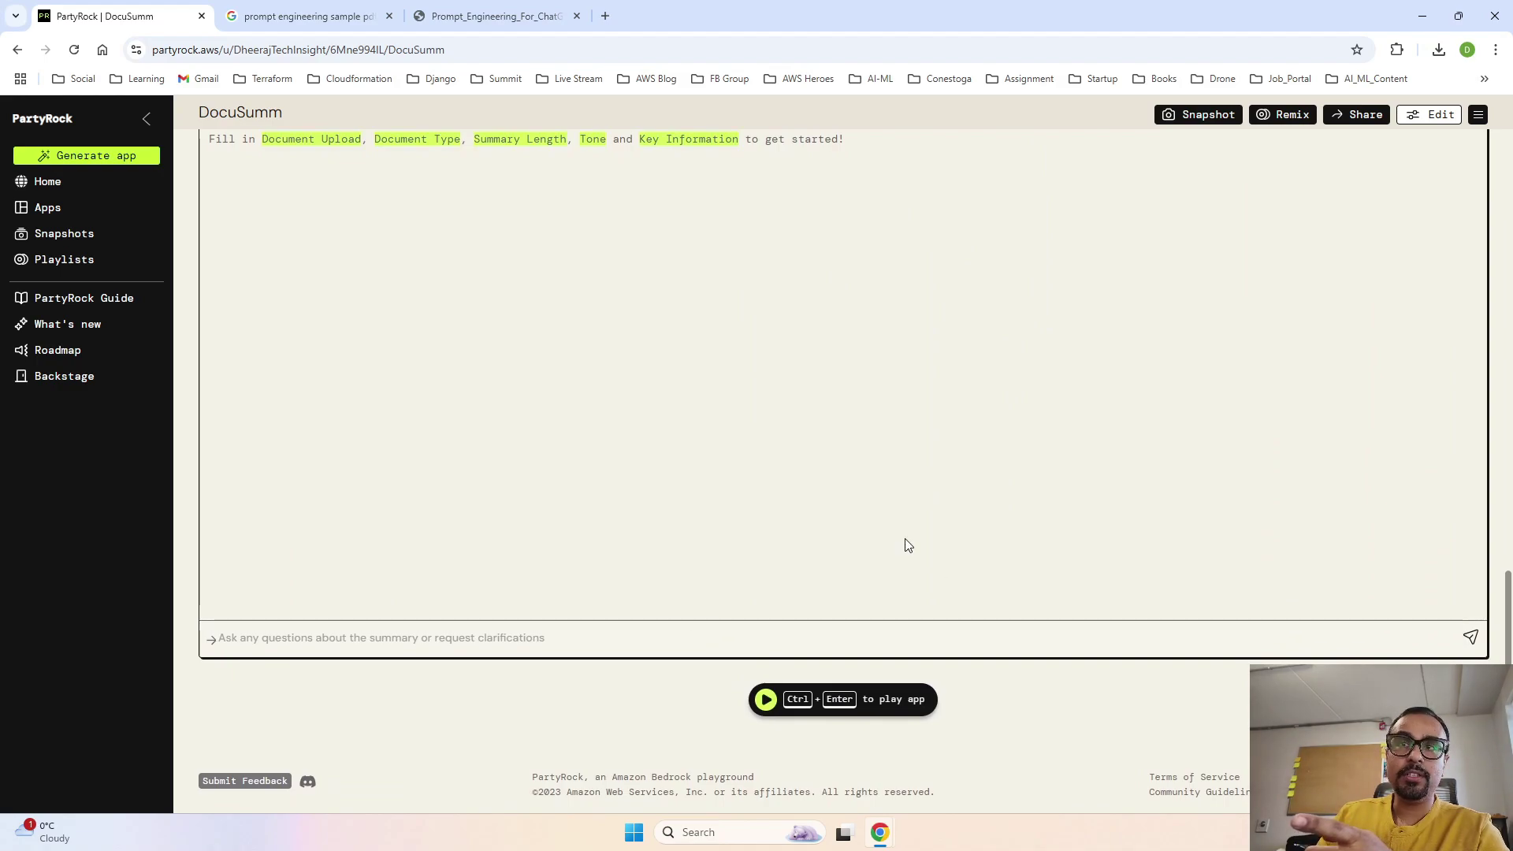
scroll(908, 545, "up", 1)
scroll(906, 543, "up", 10)
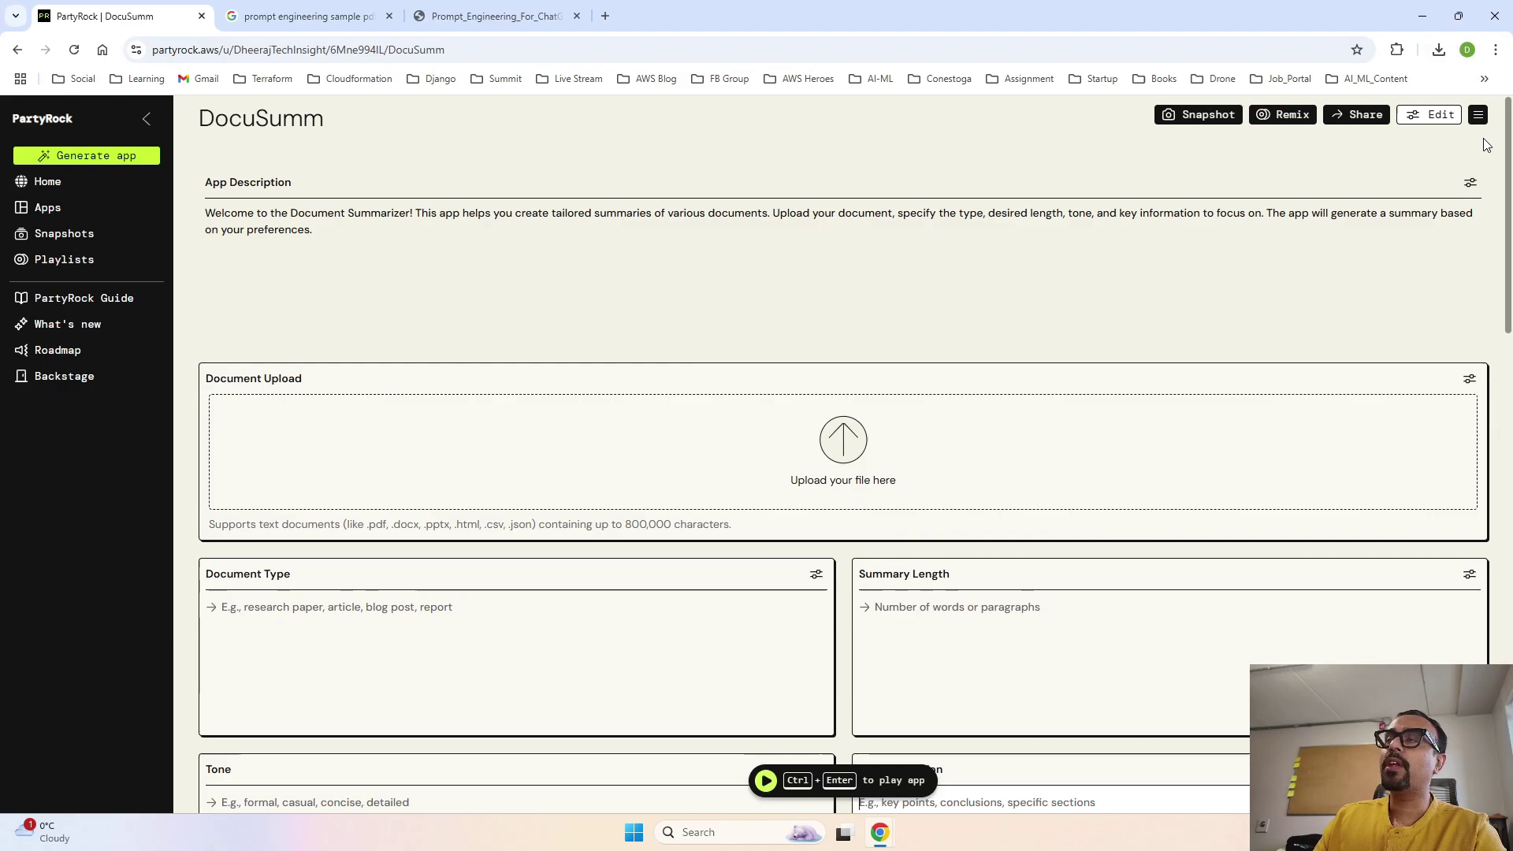
Change the app title from DocuSumm to 'Document Summarizer' and save the details
left_click(1440, 115)
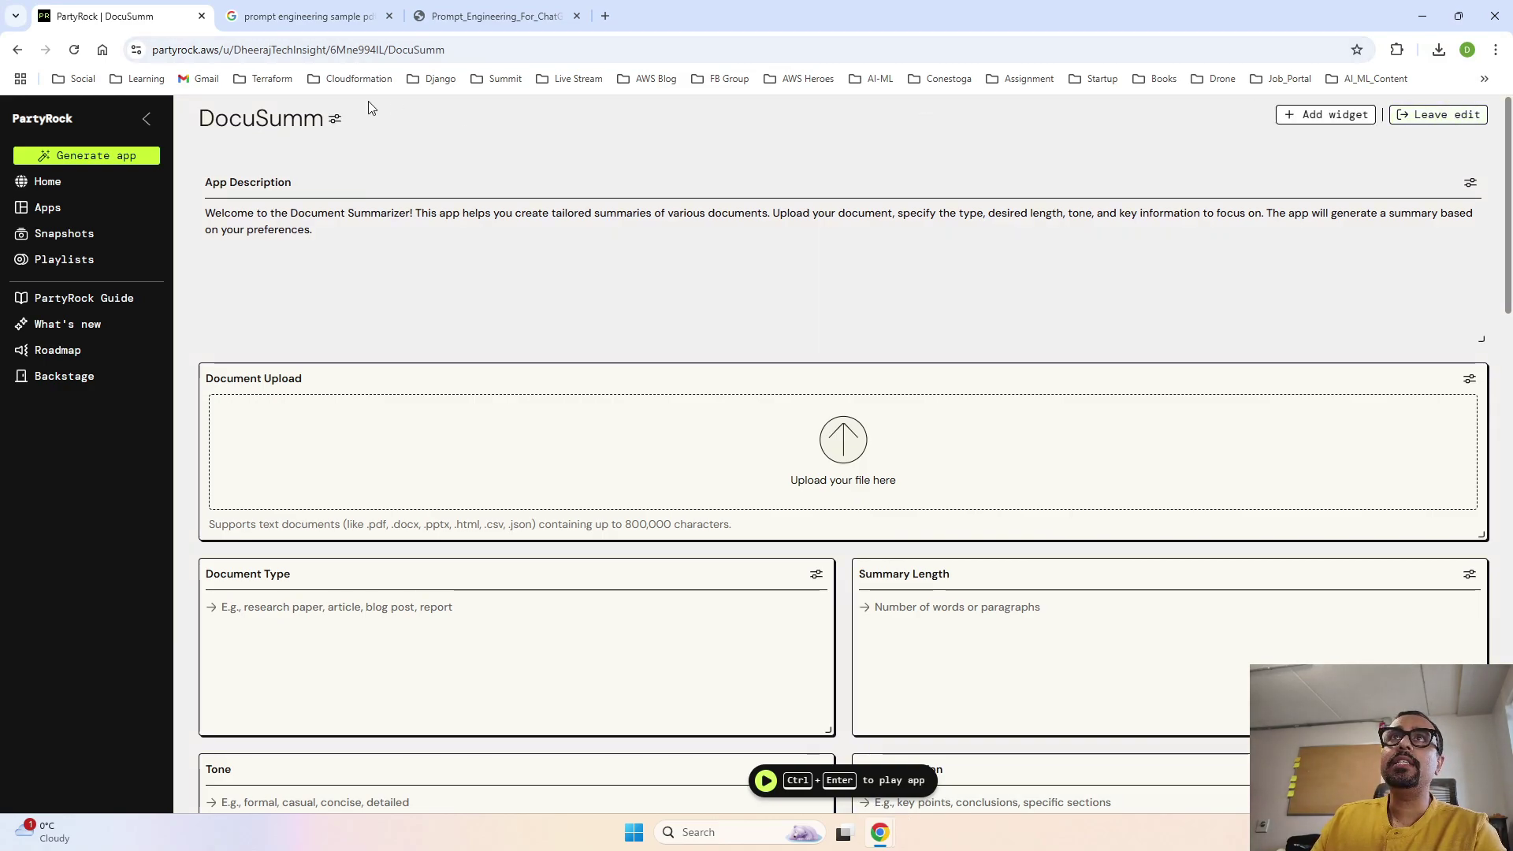
left_click(335, 119)
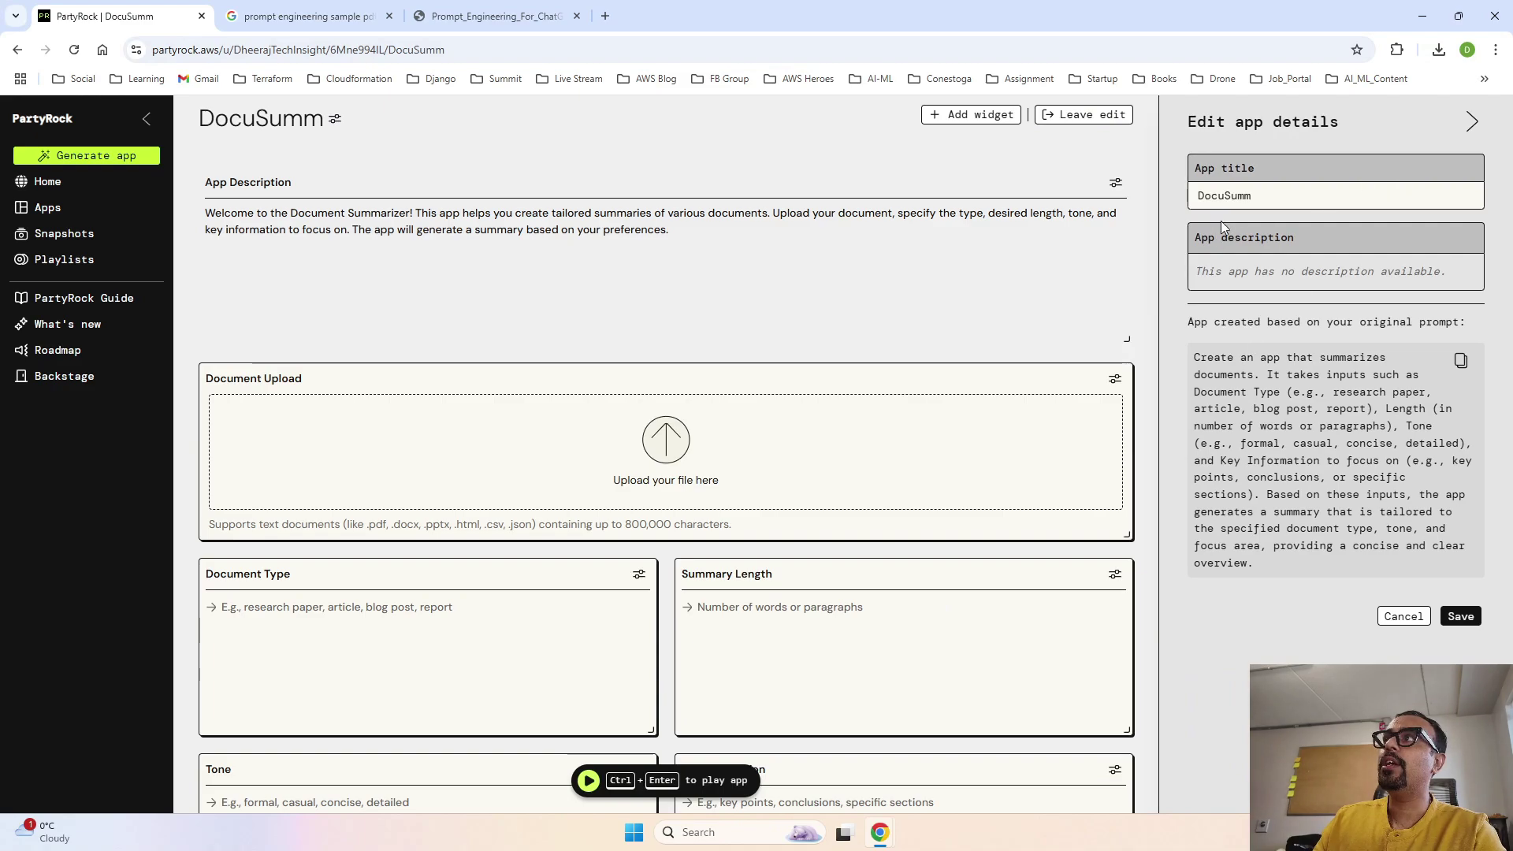
left_click_drag(1265, 196, 1182, 188)
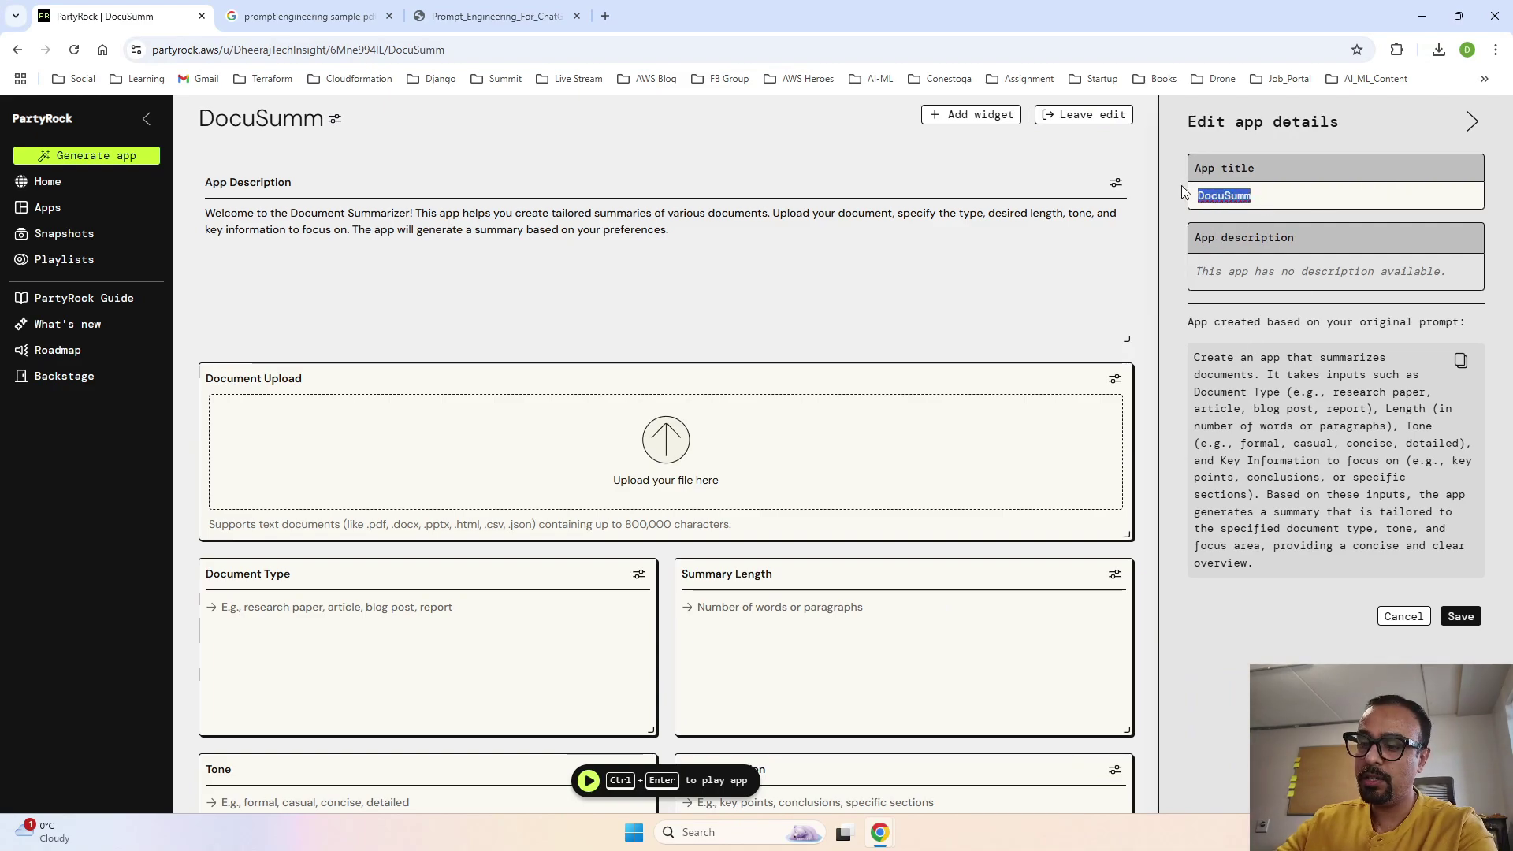
type("Docum")
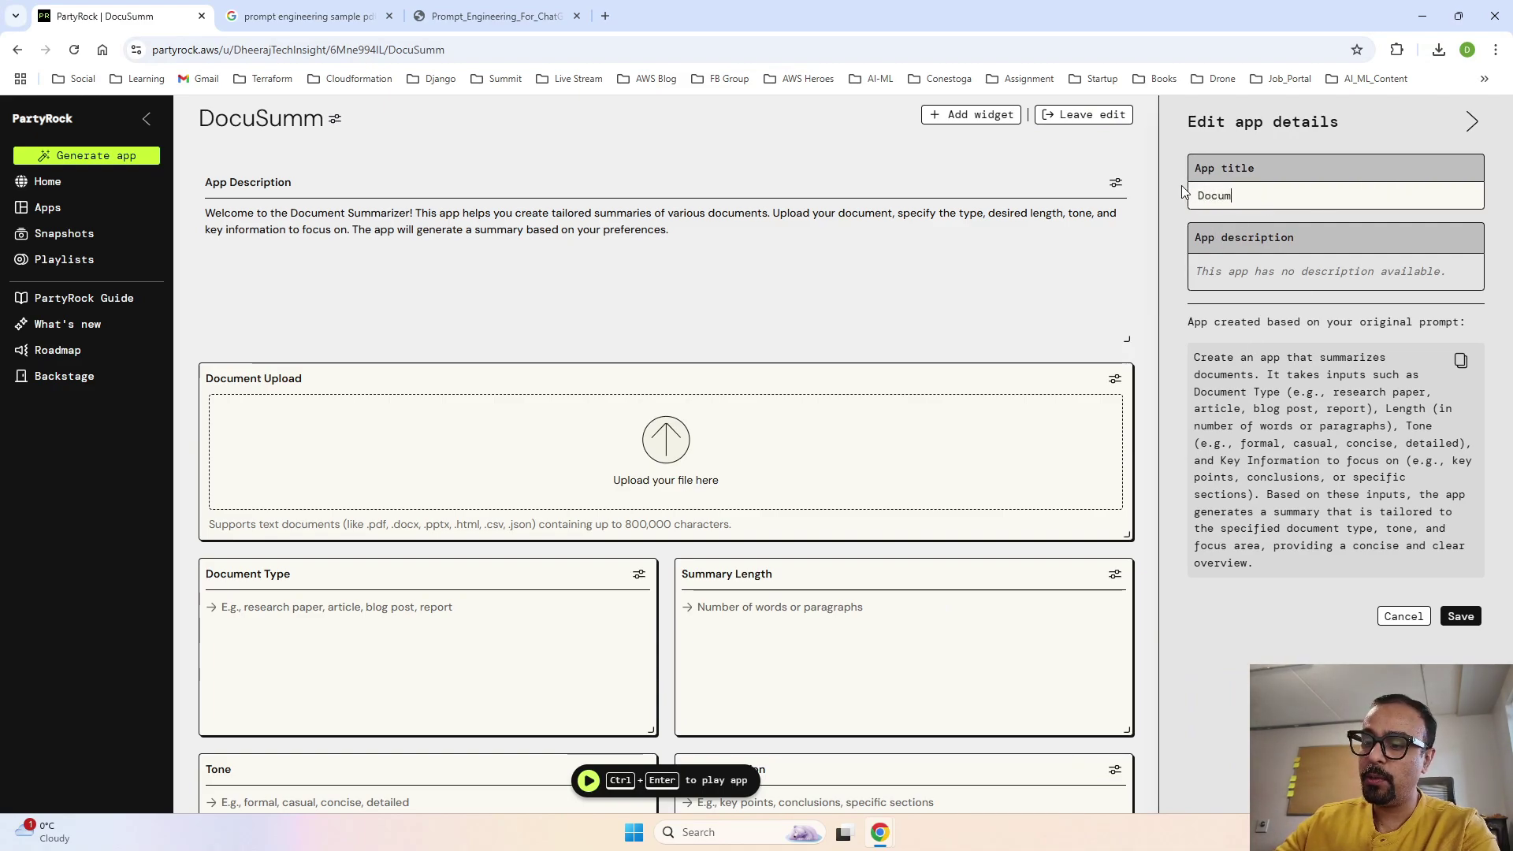
type("ent Summarizer")
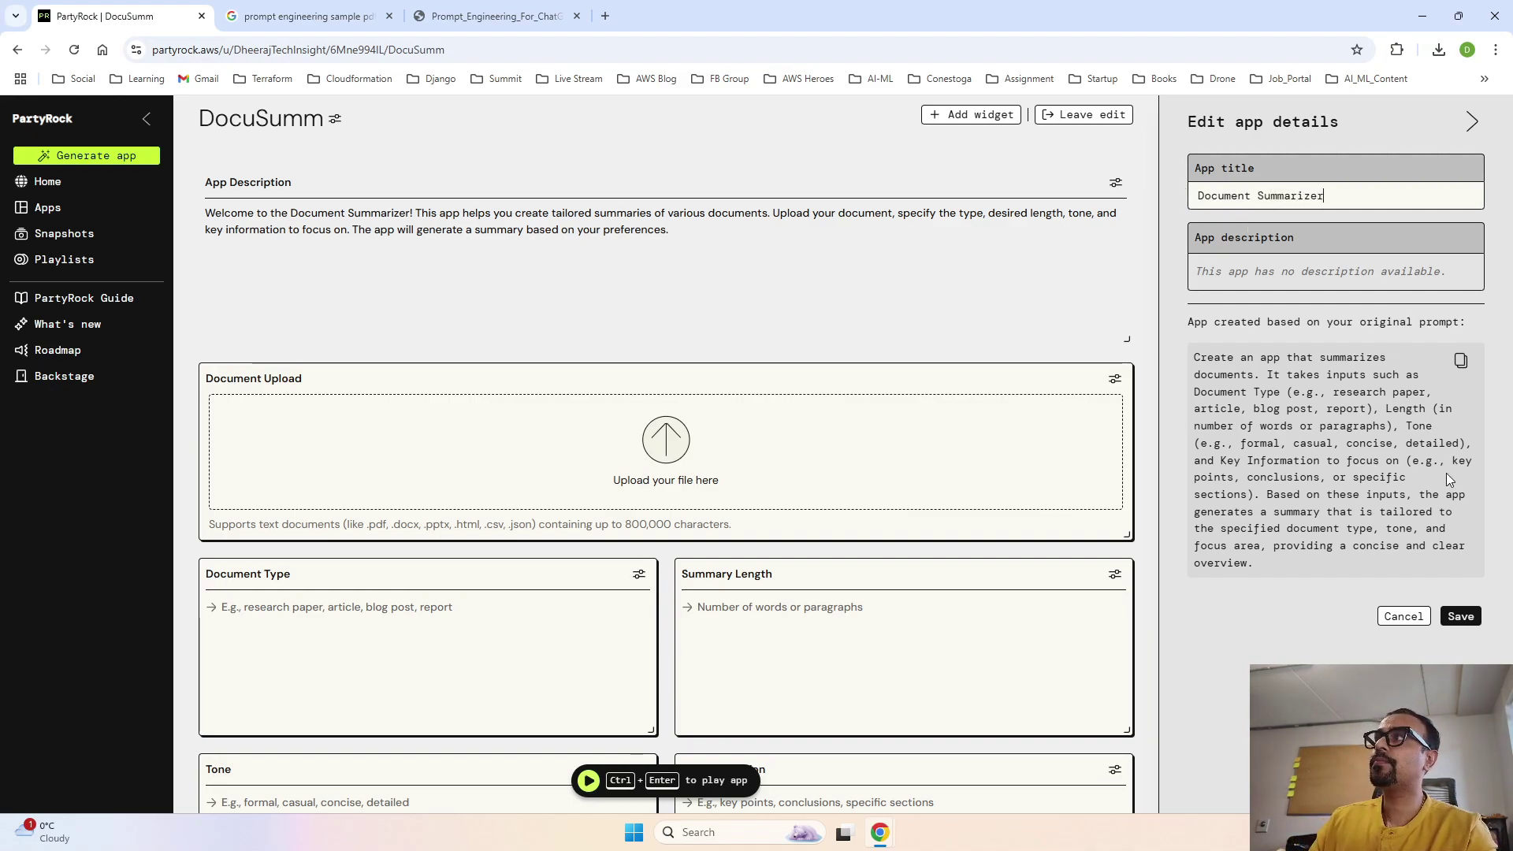
left_click(1459, 616)
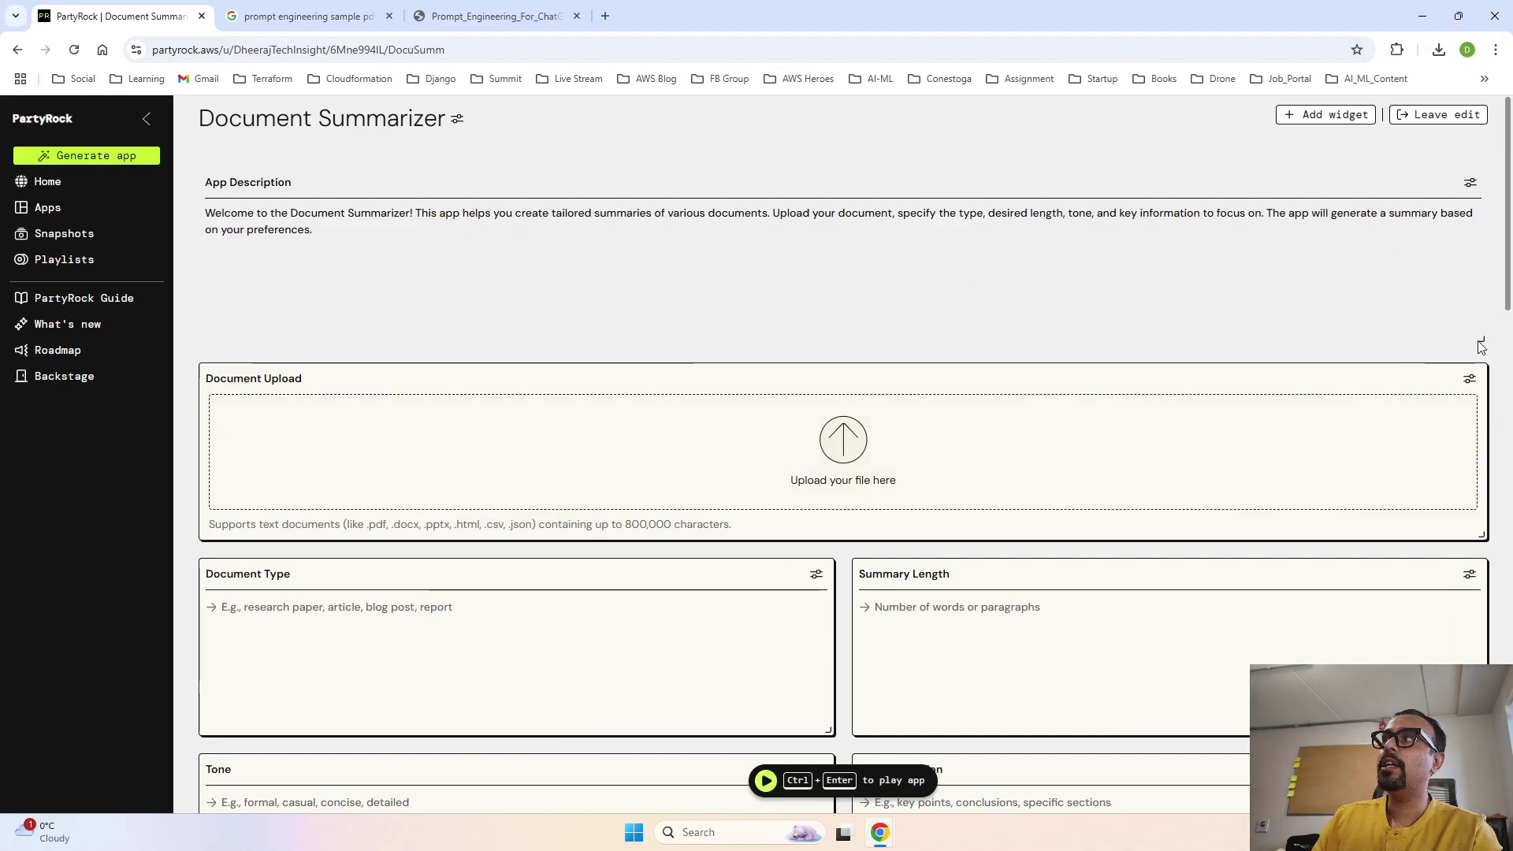
Shorten the App Description box and upload Prompt_Engineering_For_ChatGPT_A_Quick_Guide_To_Te.pdf to Document Upload
left_click_drag(1481, 339, 1475, 245)
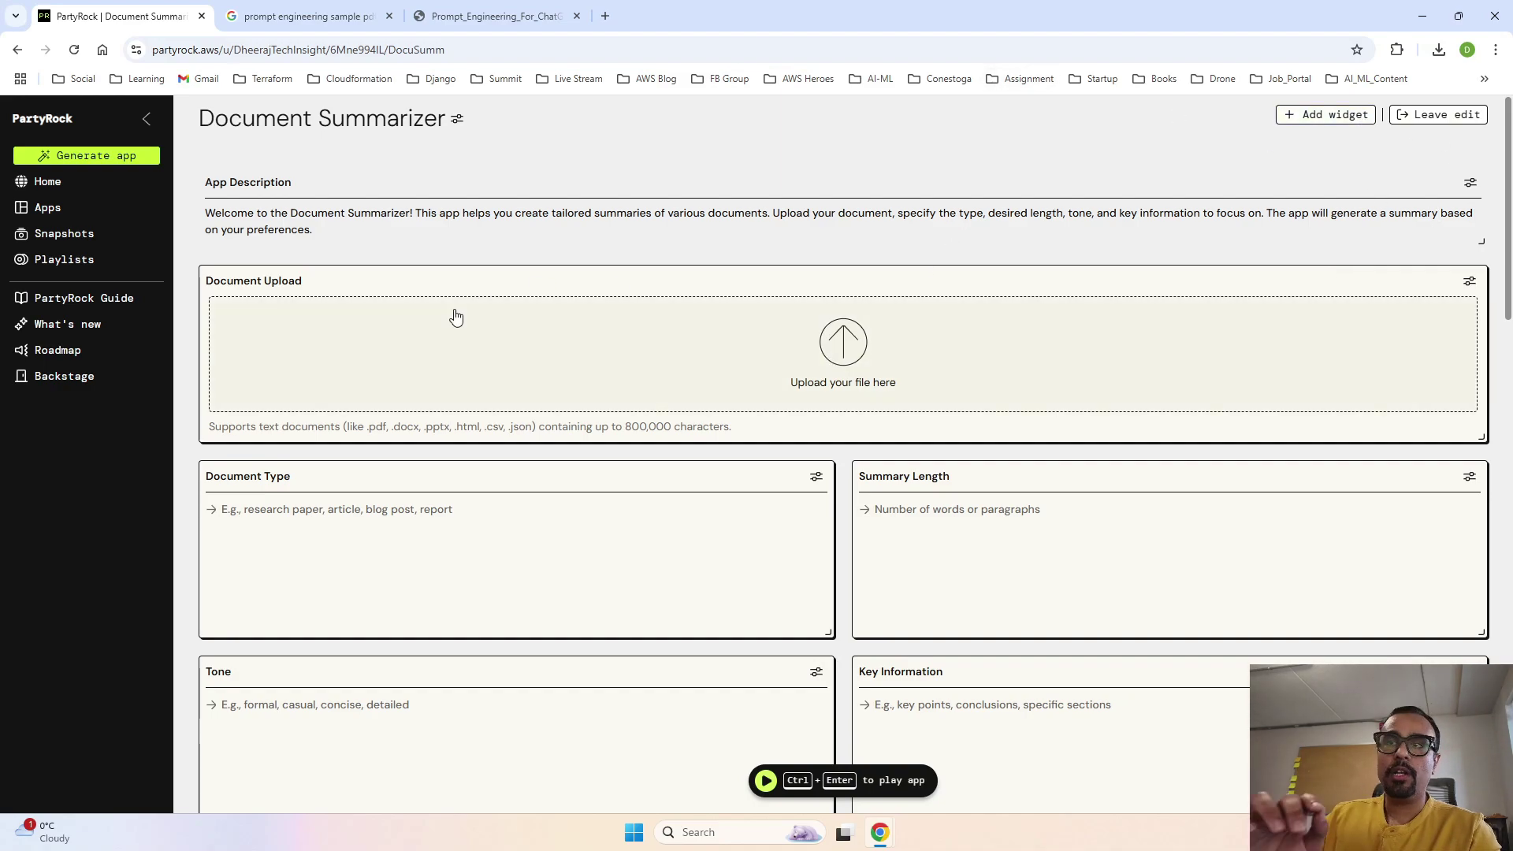
left_click(856, 350)
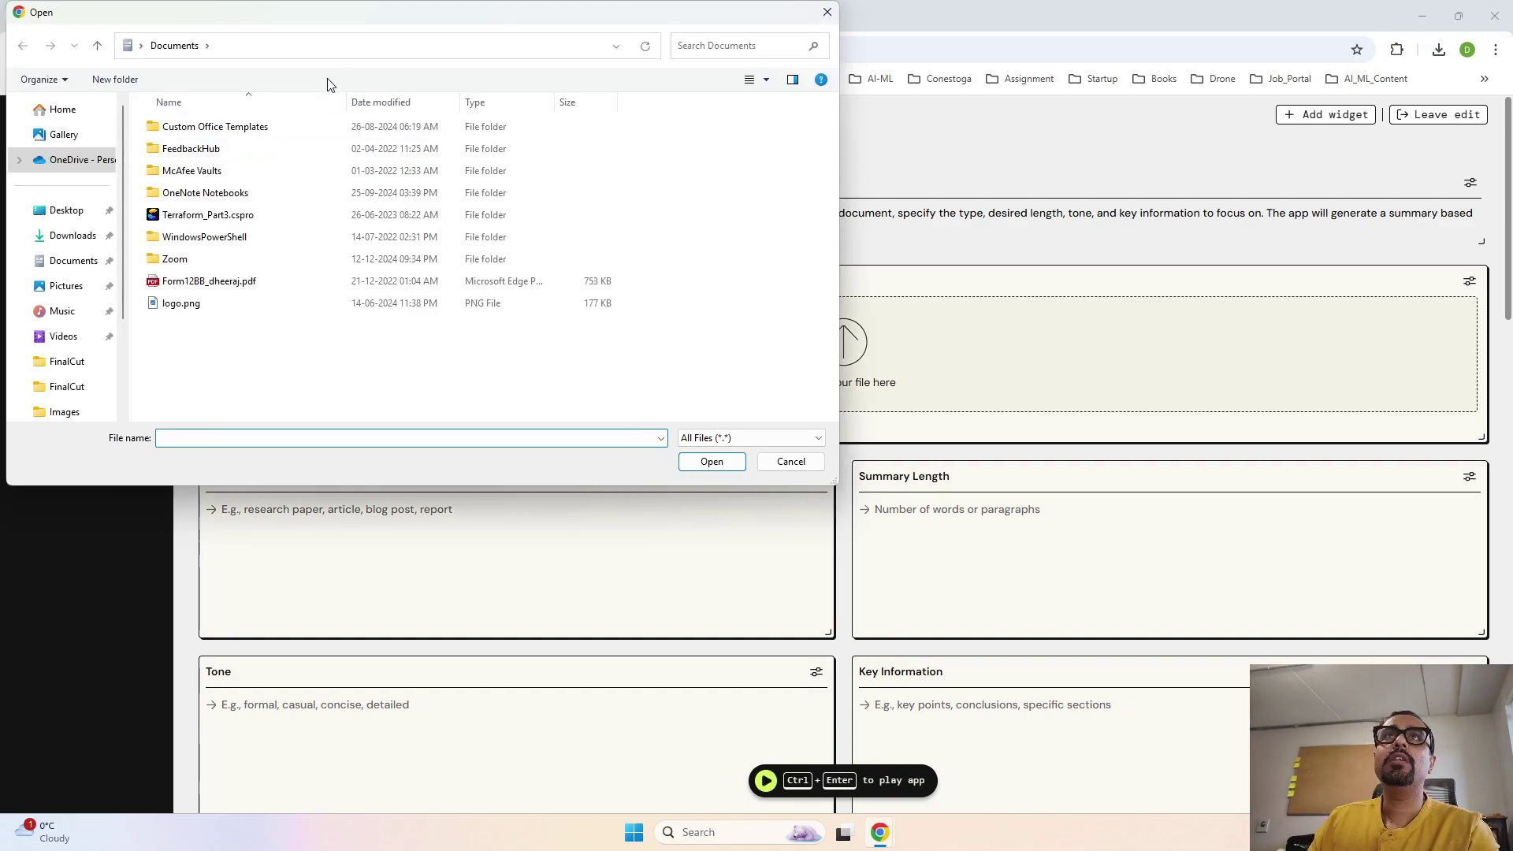
key("Escape")
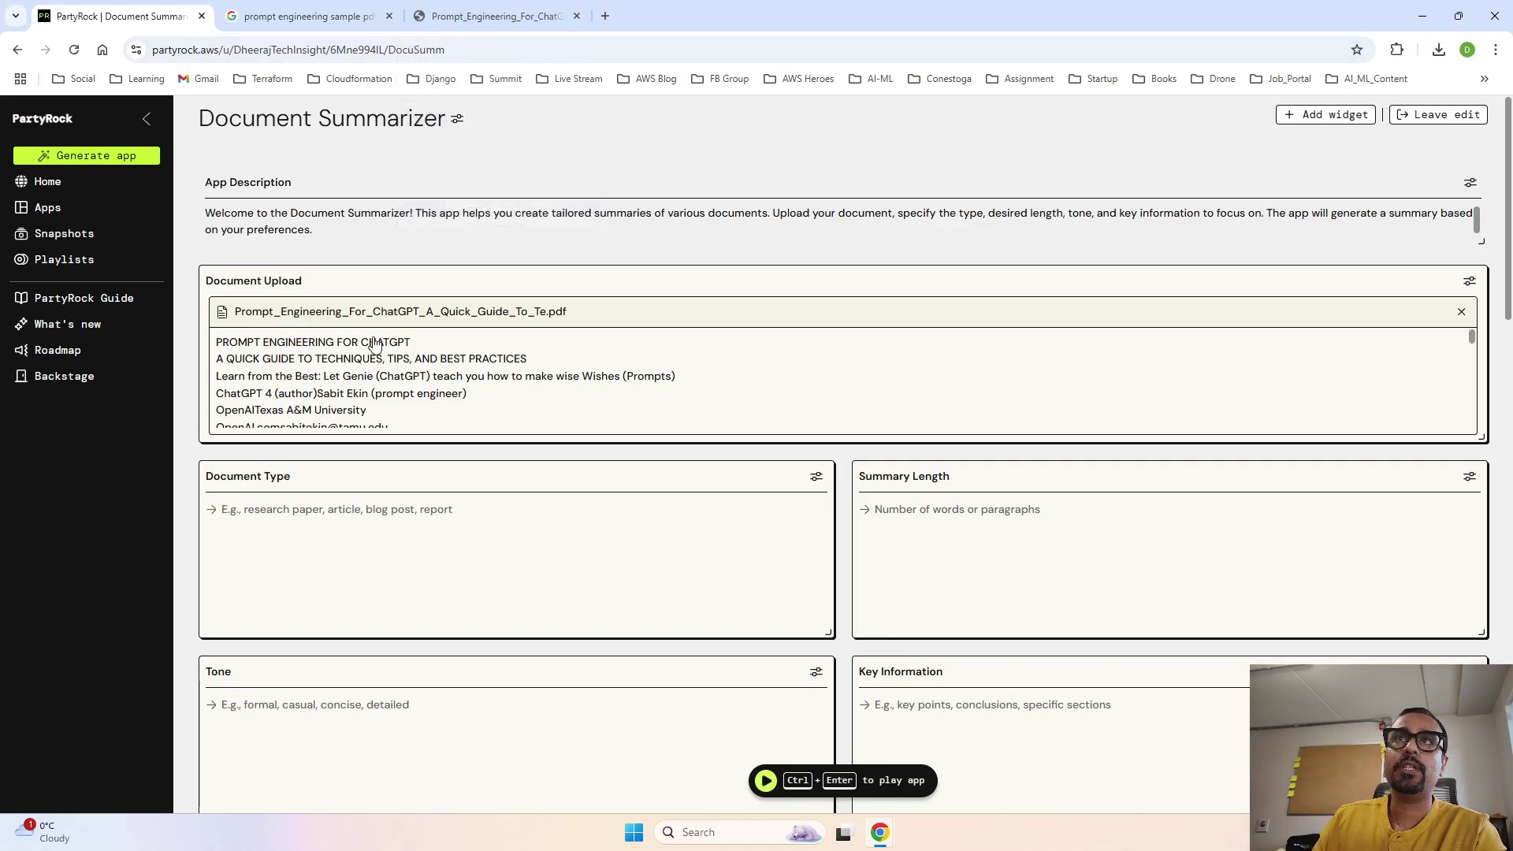
Scroll past the PDF's extracted text to the Document Type input
scroll(443, 375, "down", 2)
scroll(444, 375, "down", 15)
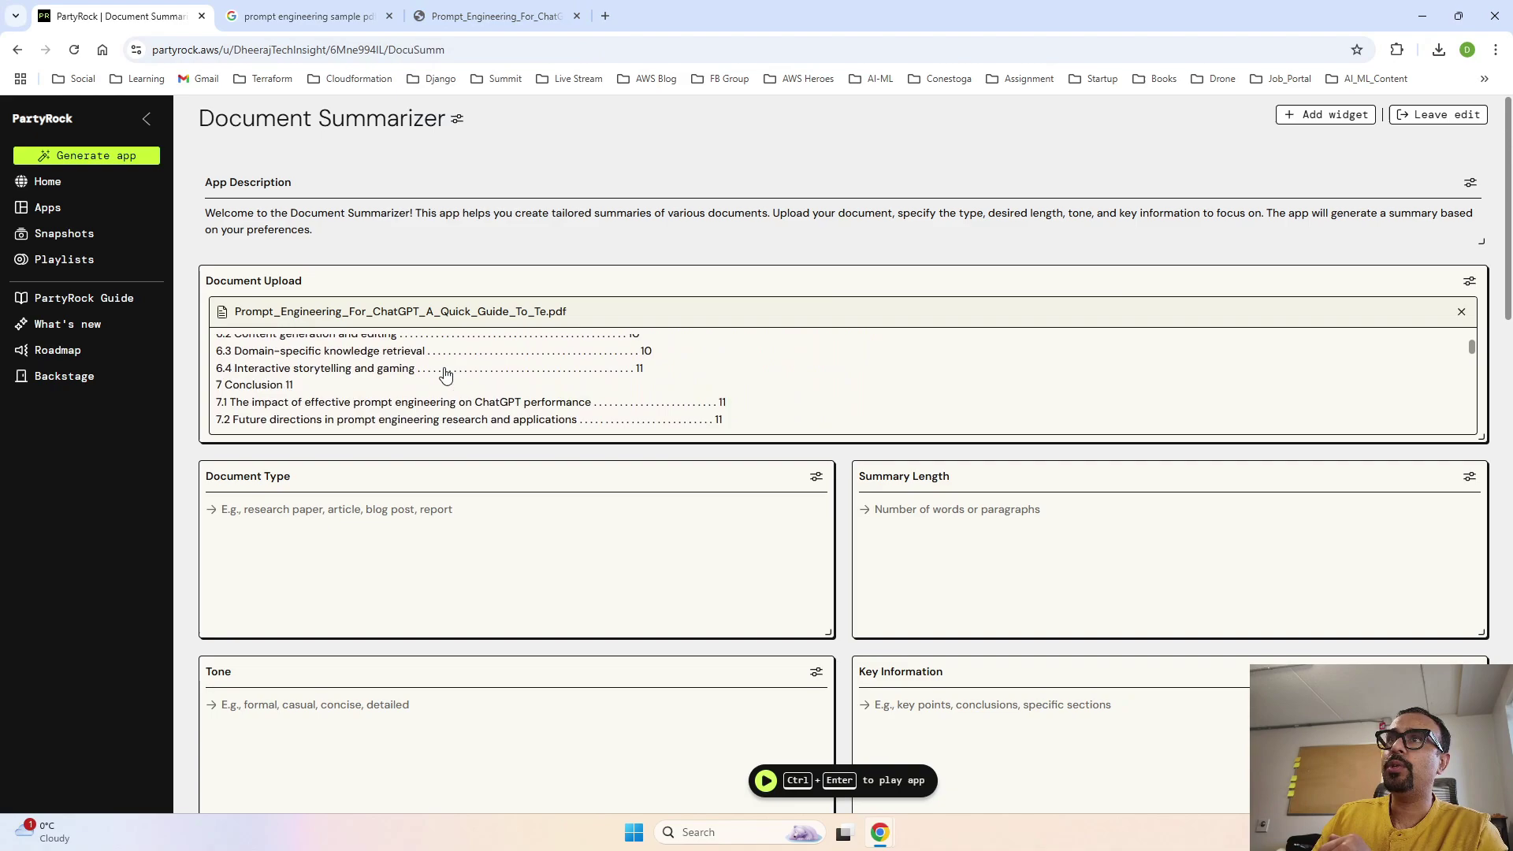
scroll(446, 375, "down", 15)
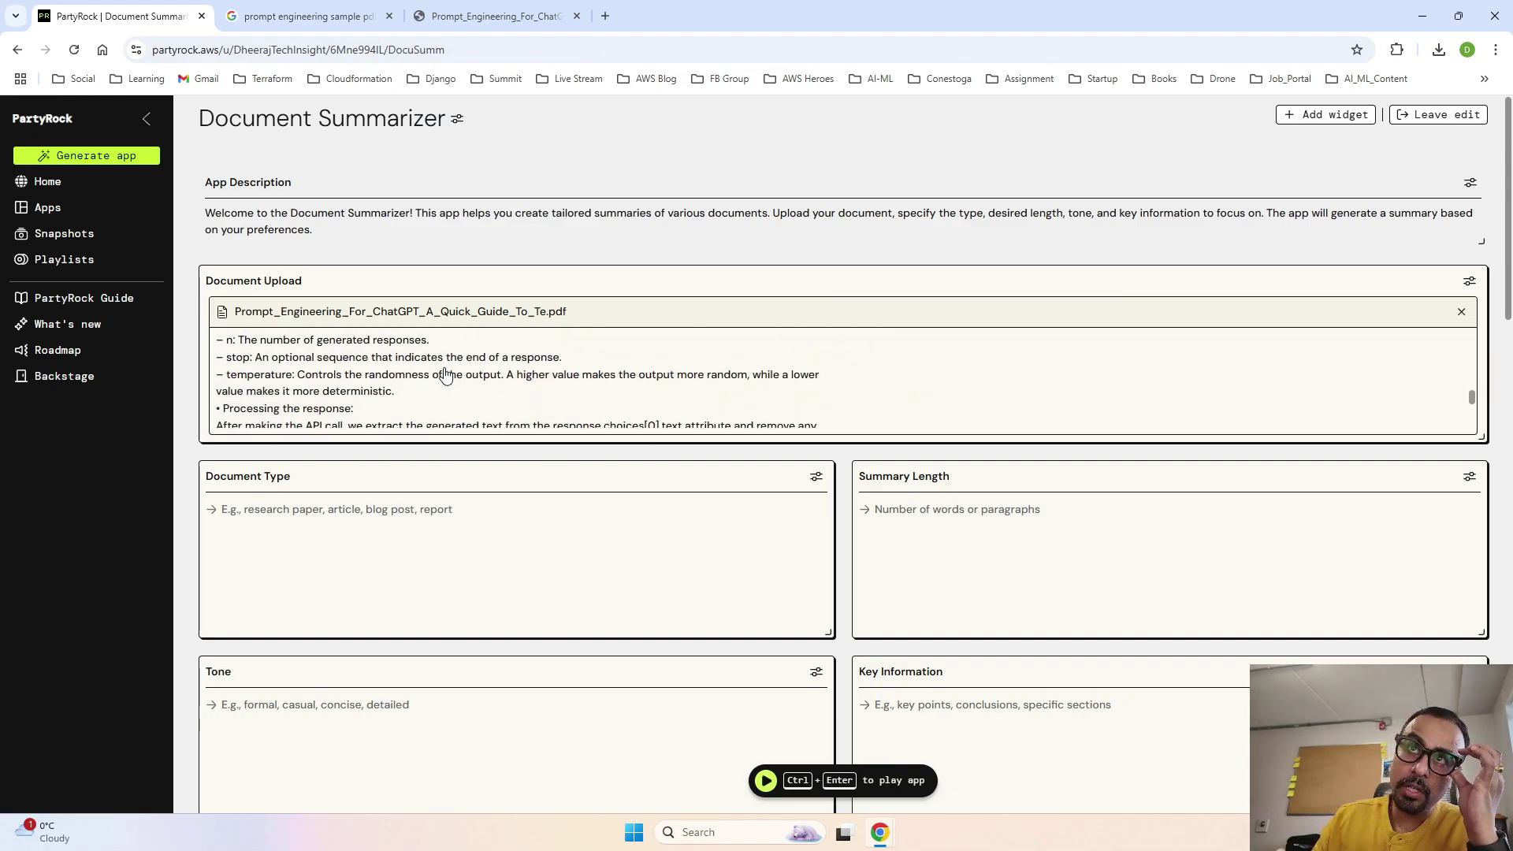
scroll(446, 374, "down", 8)
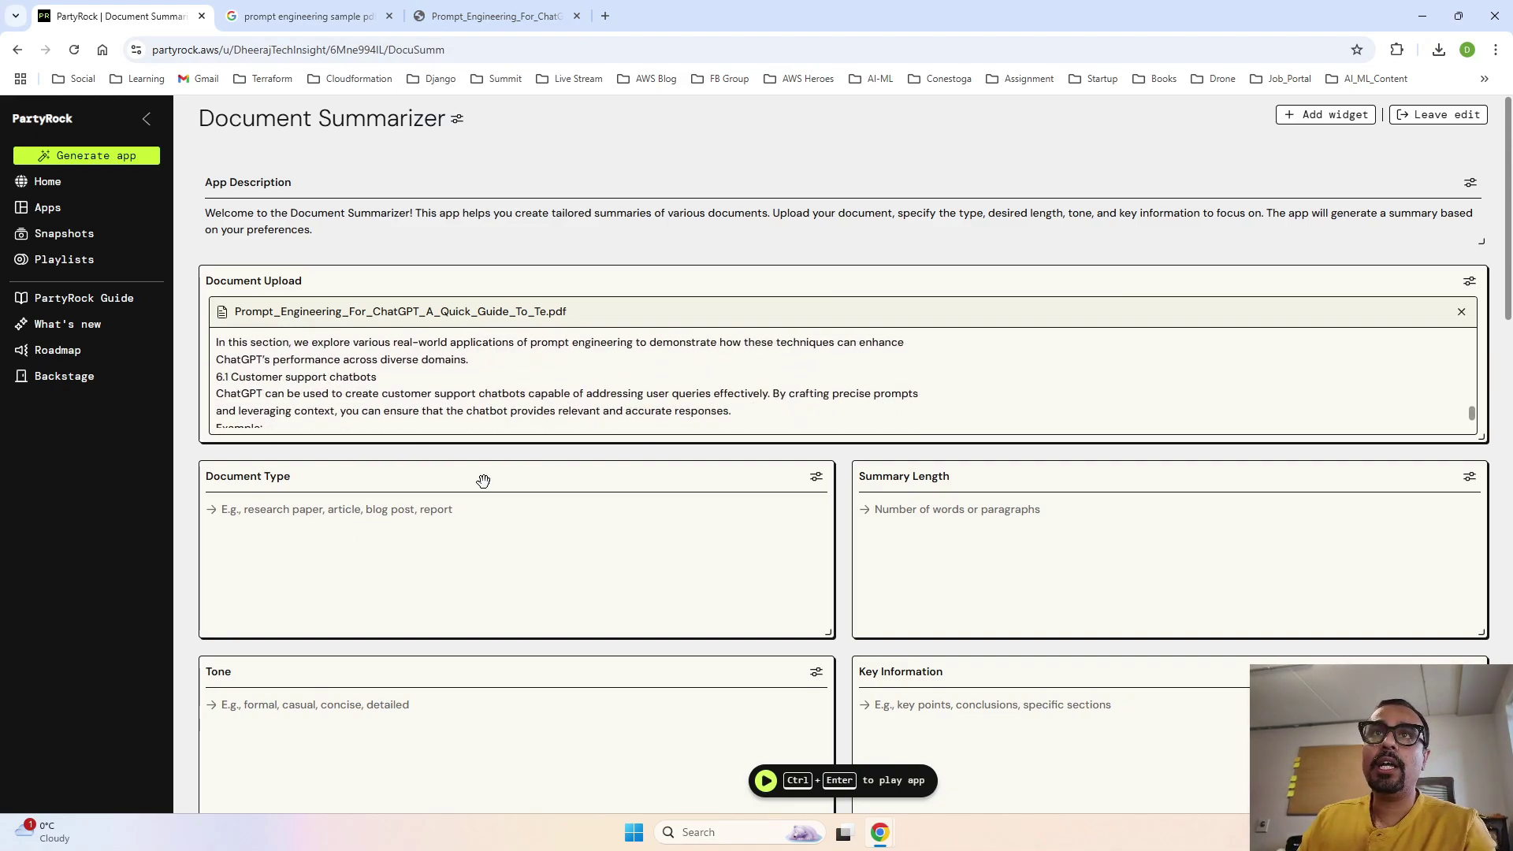
left_click(315, 541)
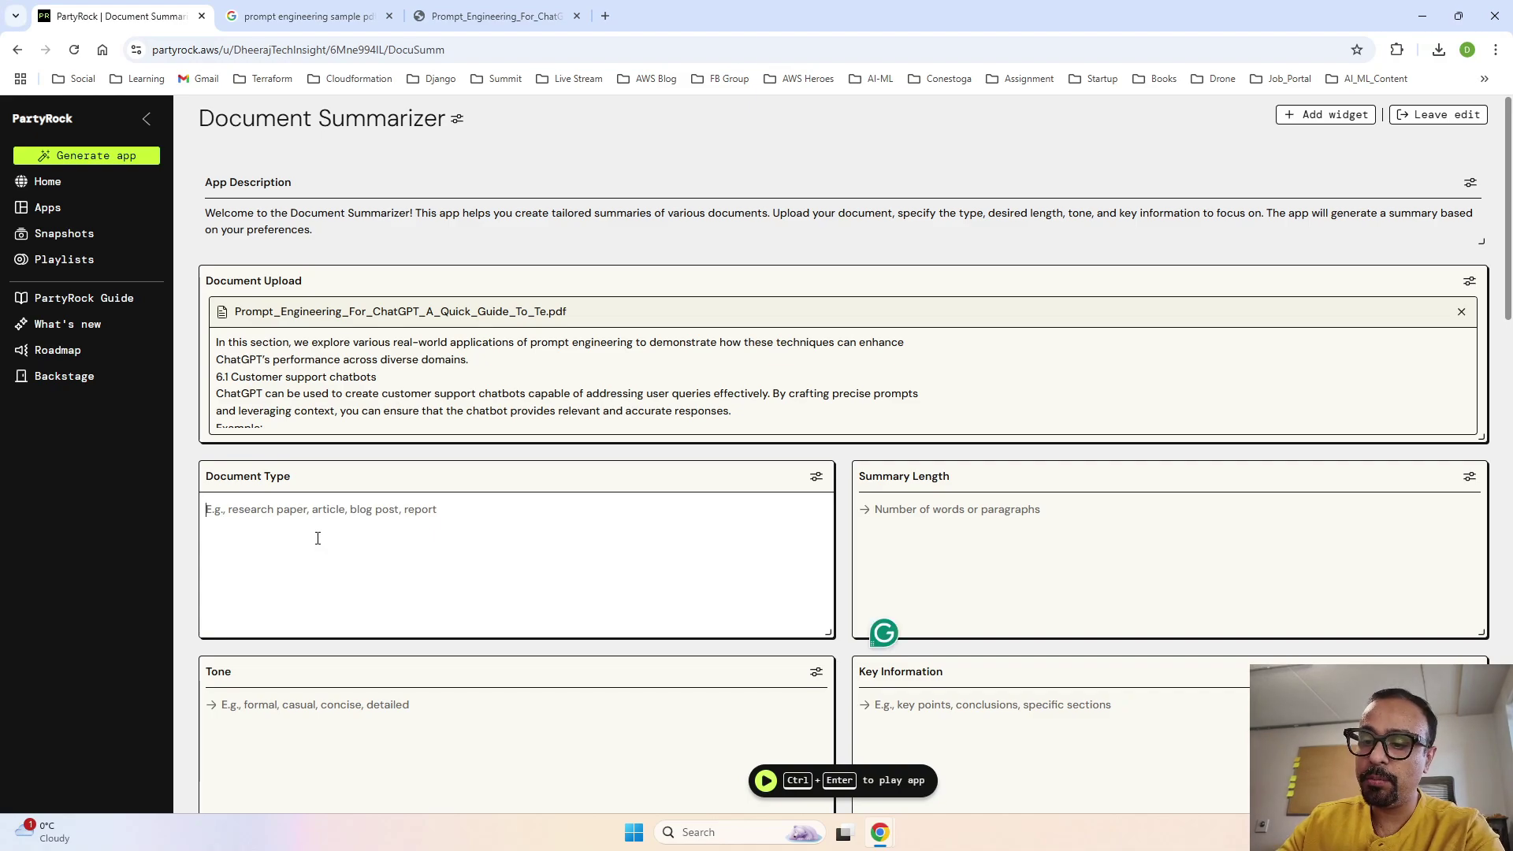
Enter 'research paper' as Document Type and '200 words' as Summary Length
type("rew")
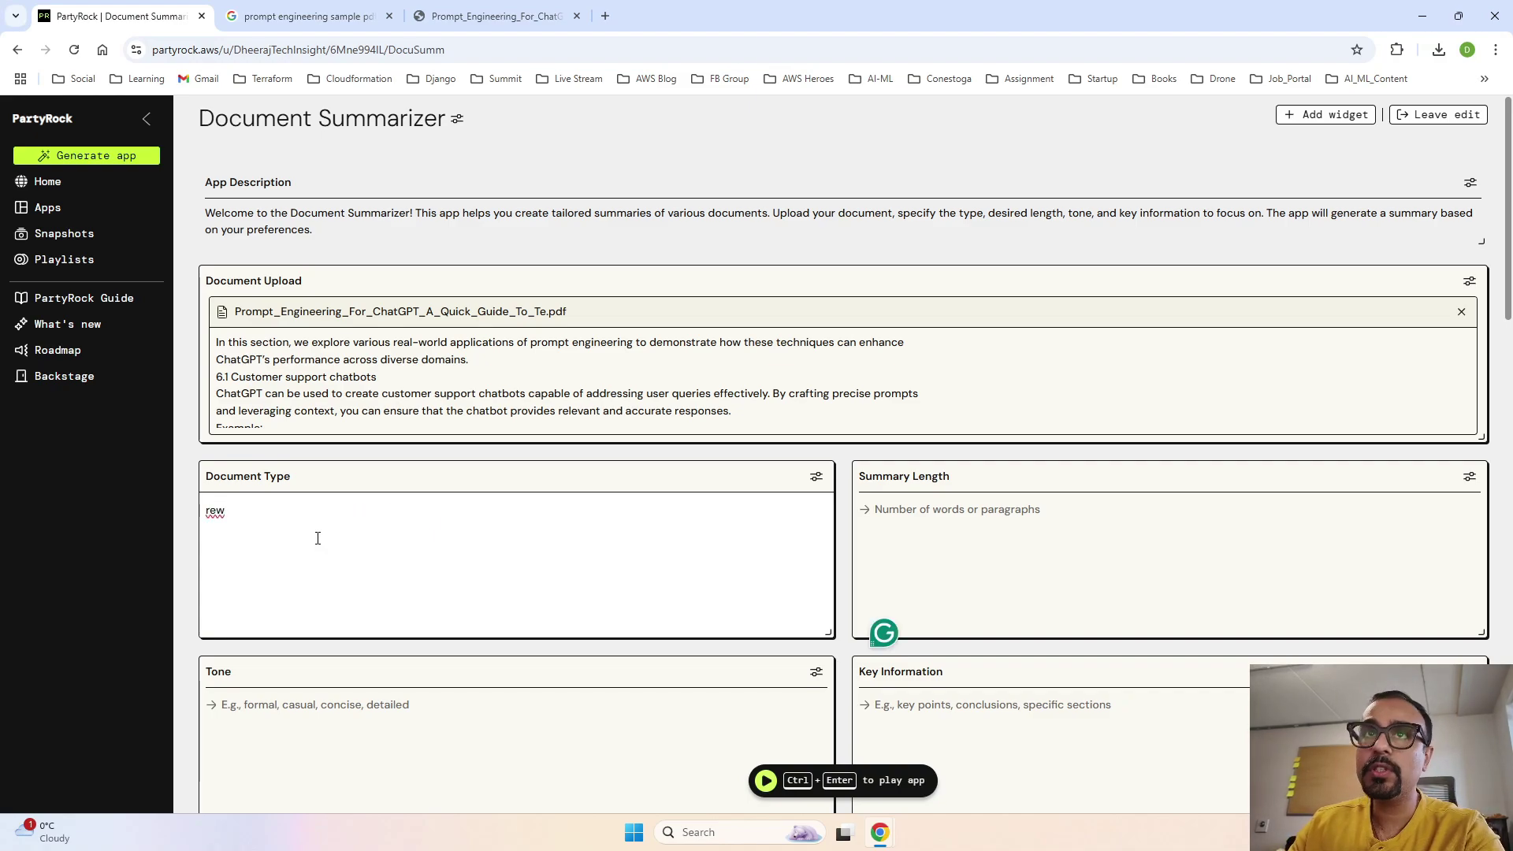
key("BackSpace")
type("search")
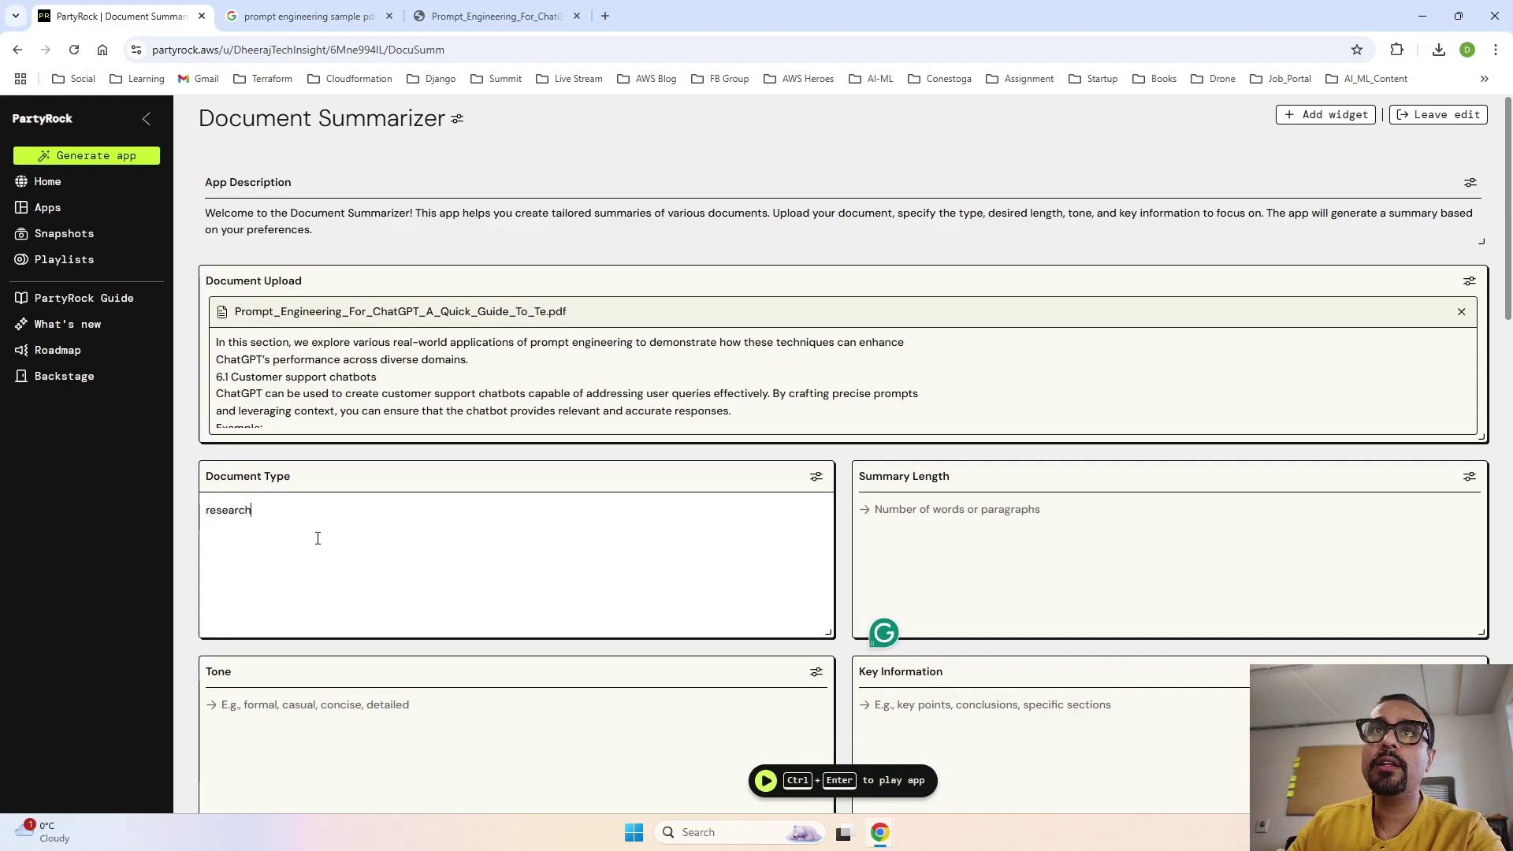
type(" paper")
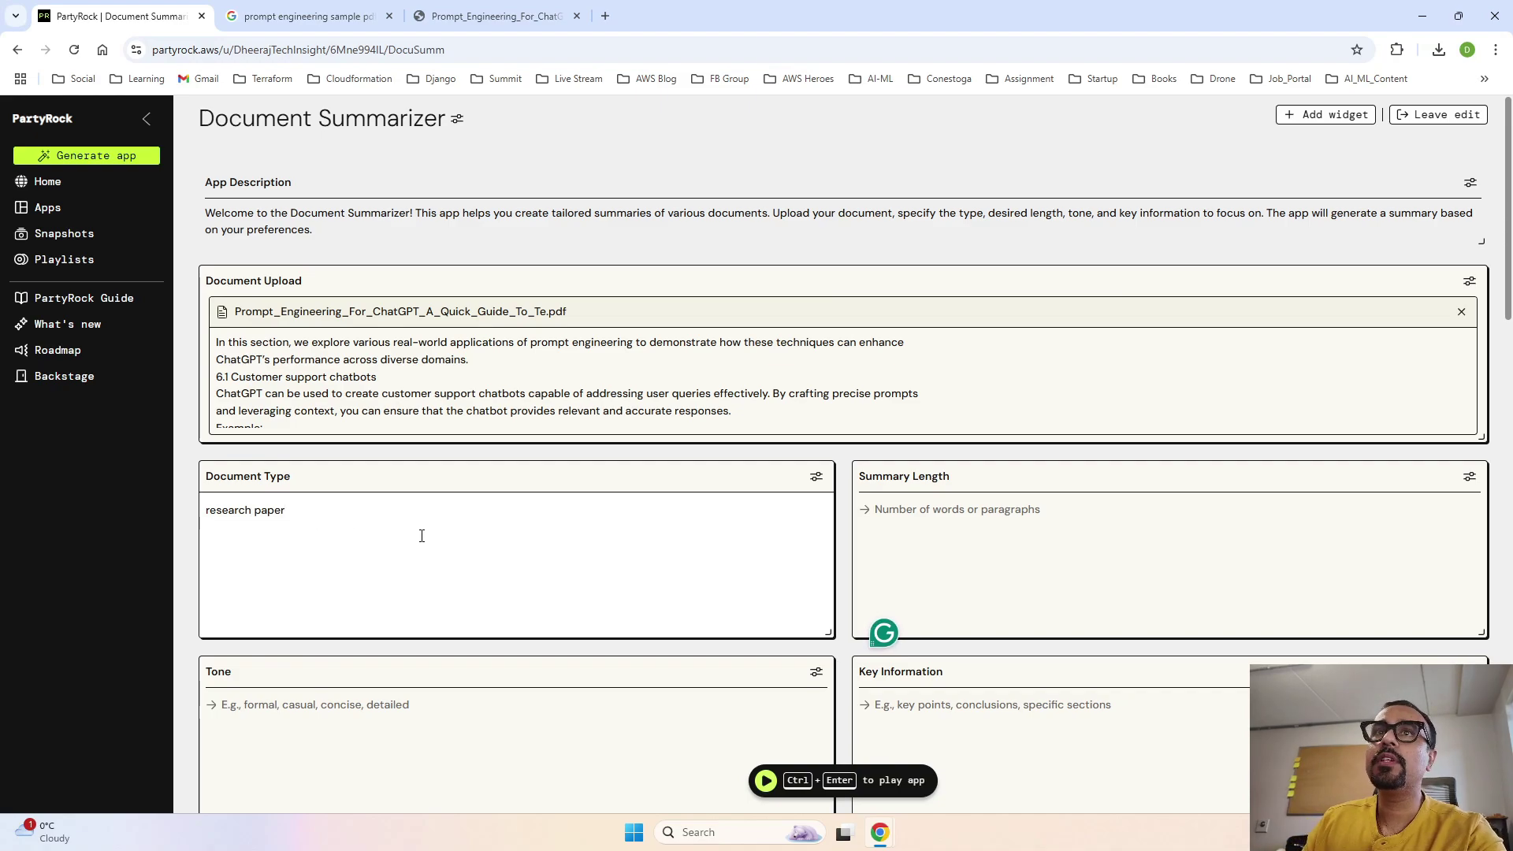
left_click(926, 518)
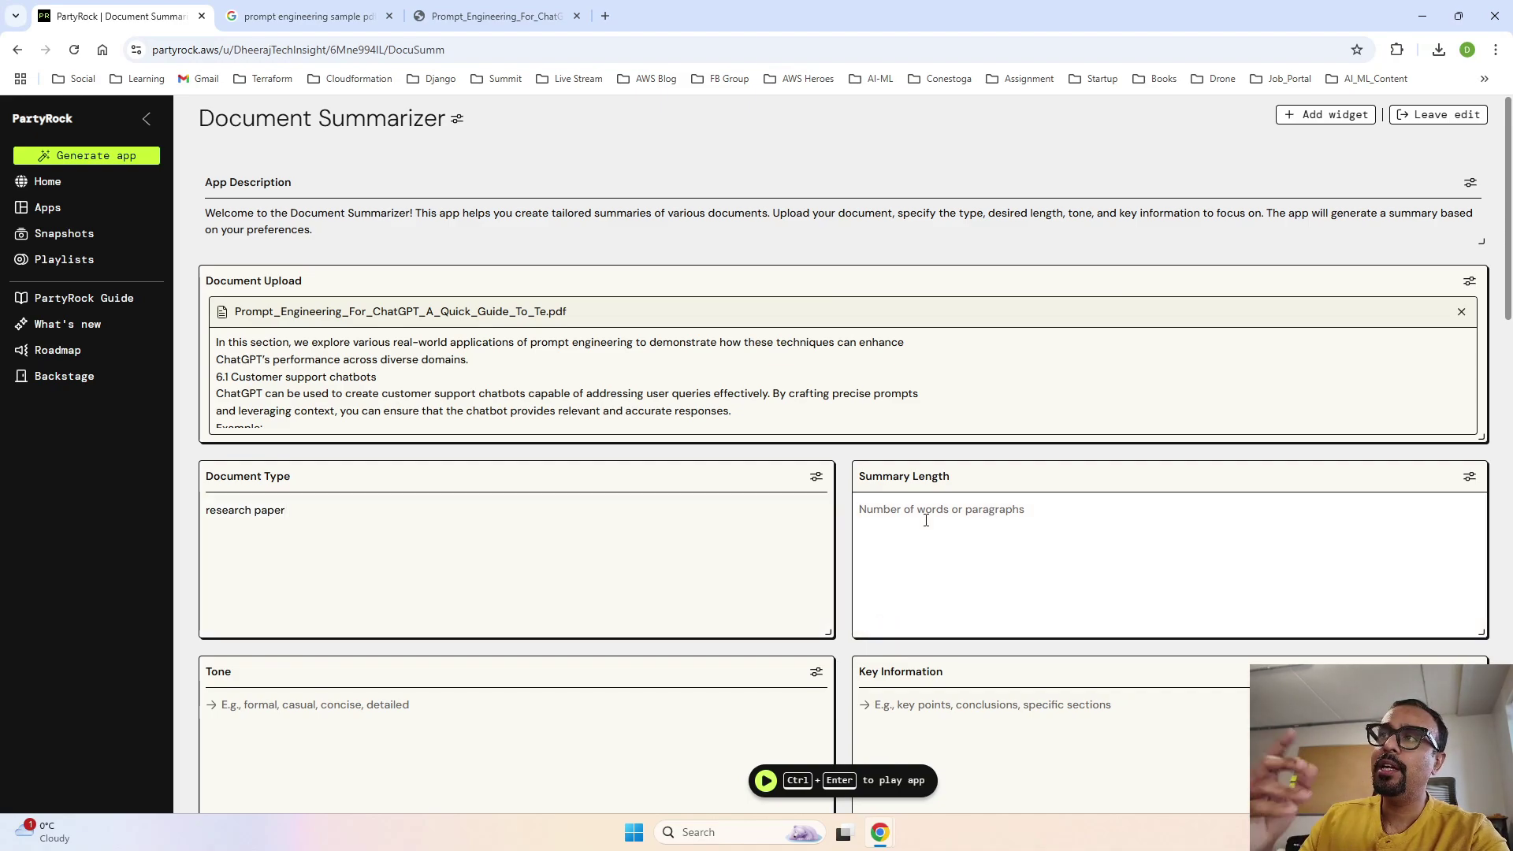
type("200")
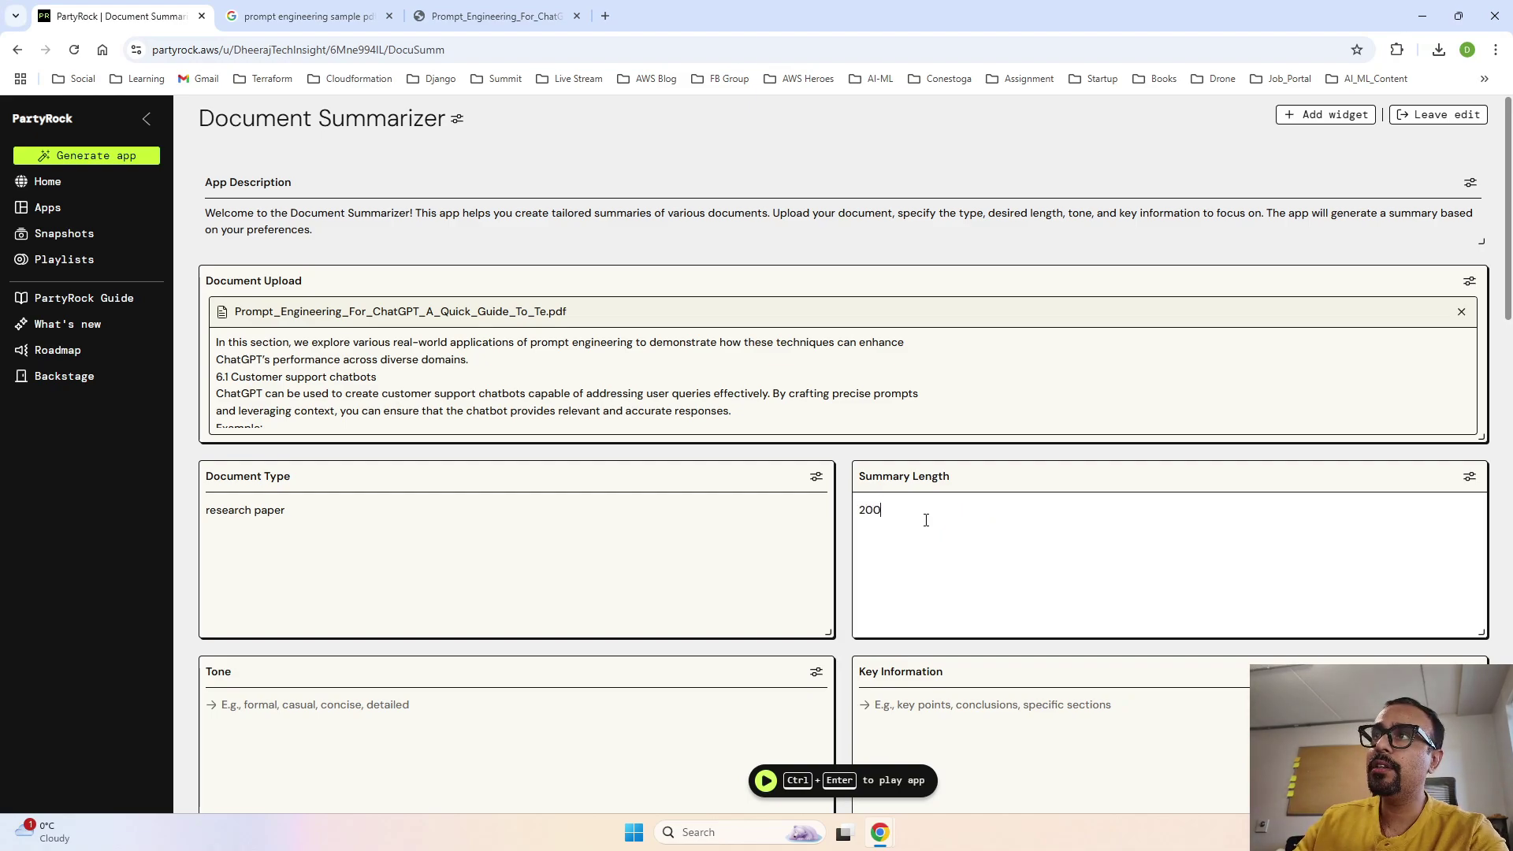
type(" words")
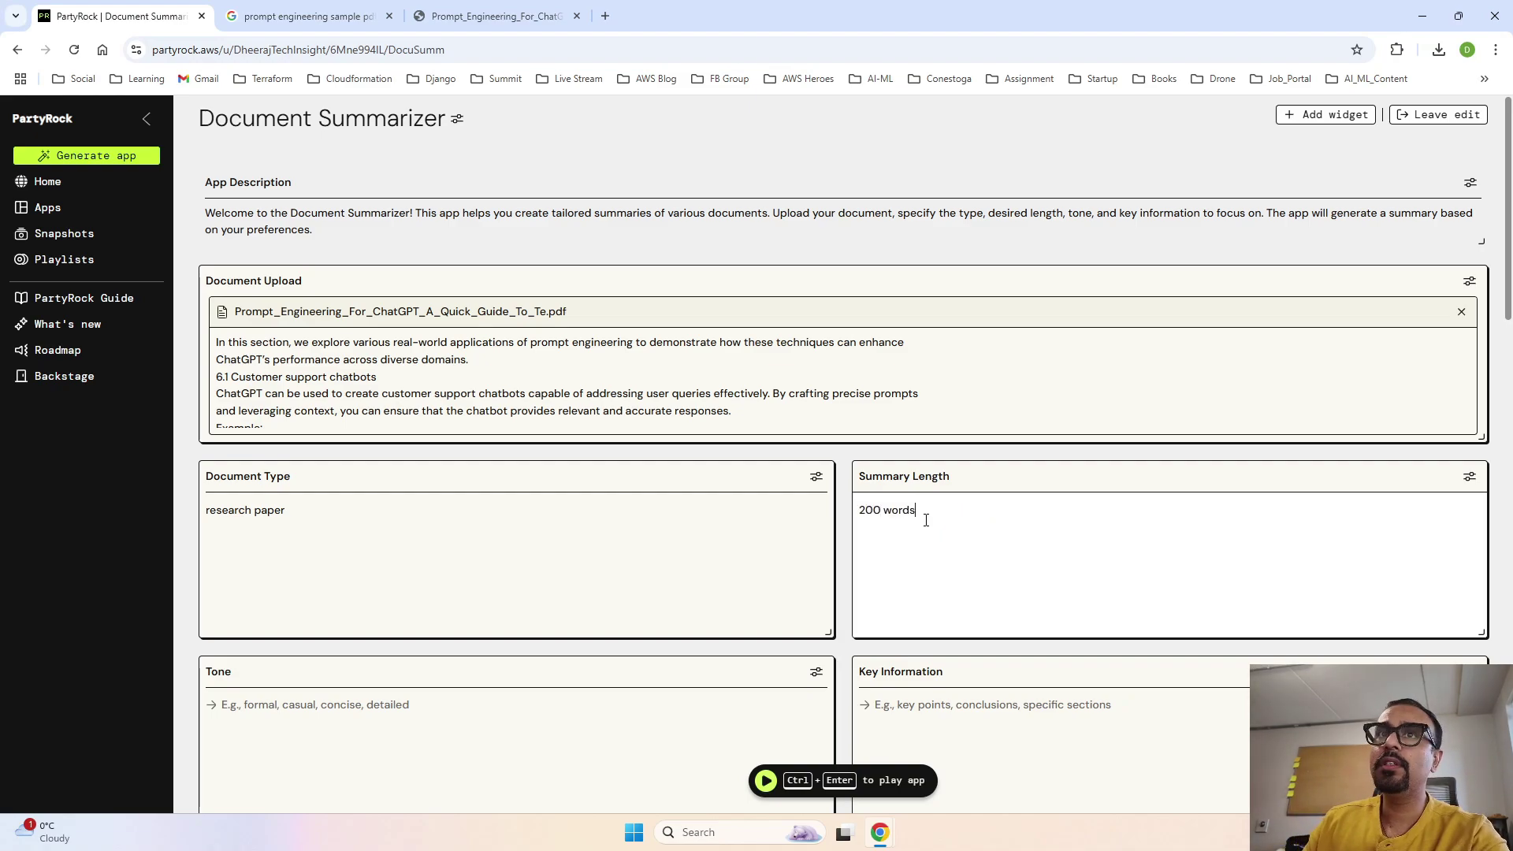
scroll(699, 511, "down", 3)
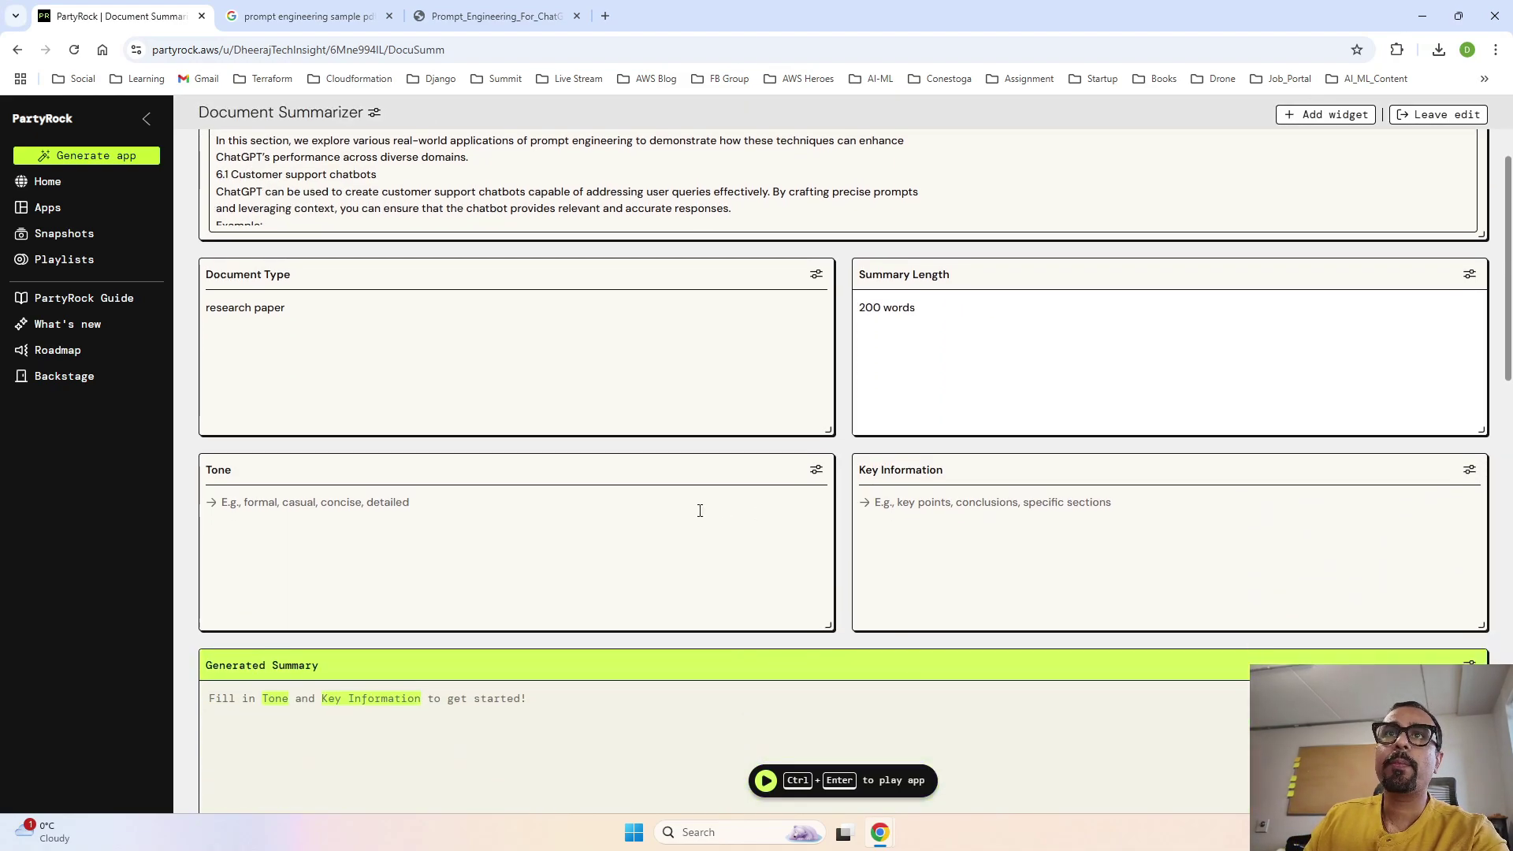
Set Tone to 'formal' and Key Information to 'key points'
left_click(535, 527)
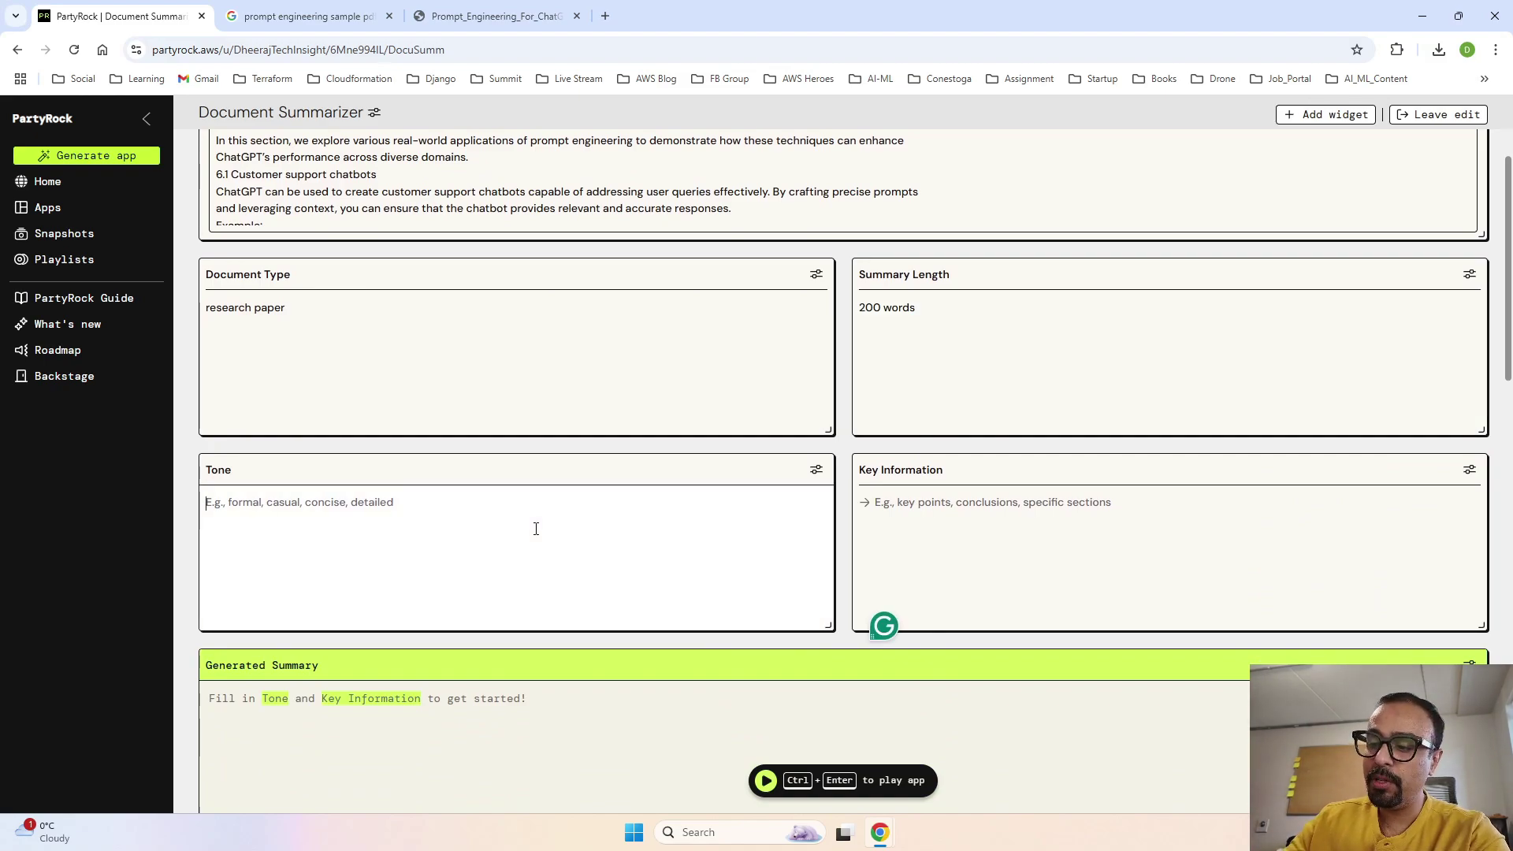
type("formal")
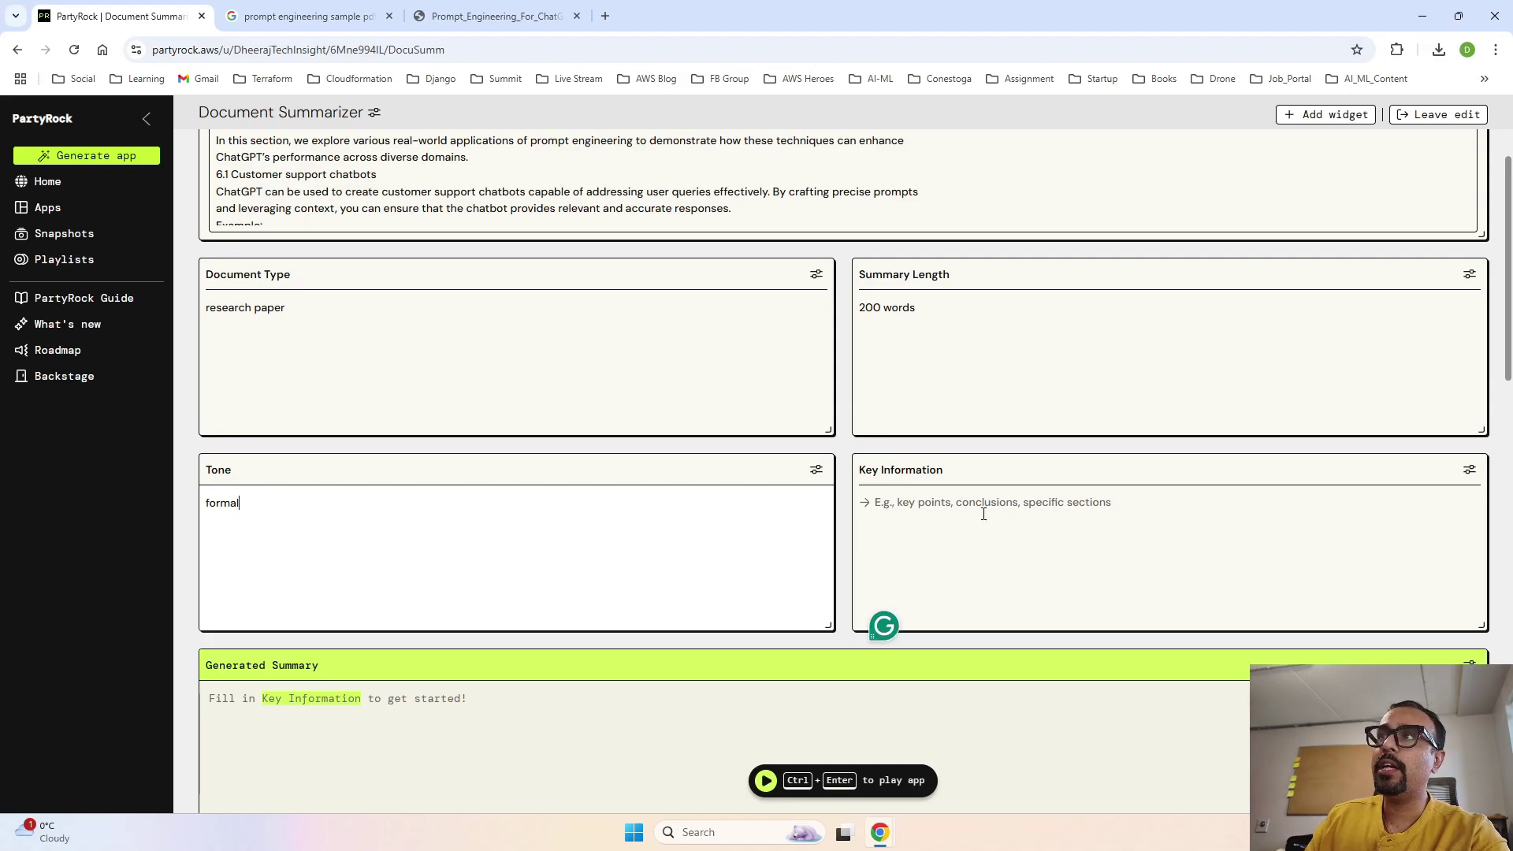
left_click(983, 513)
type("key")
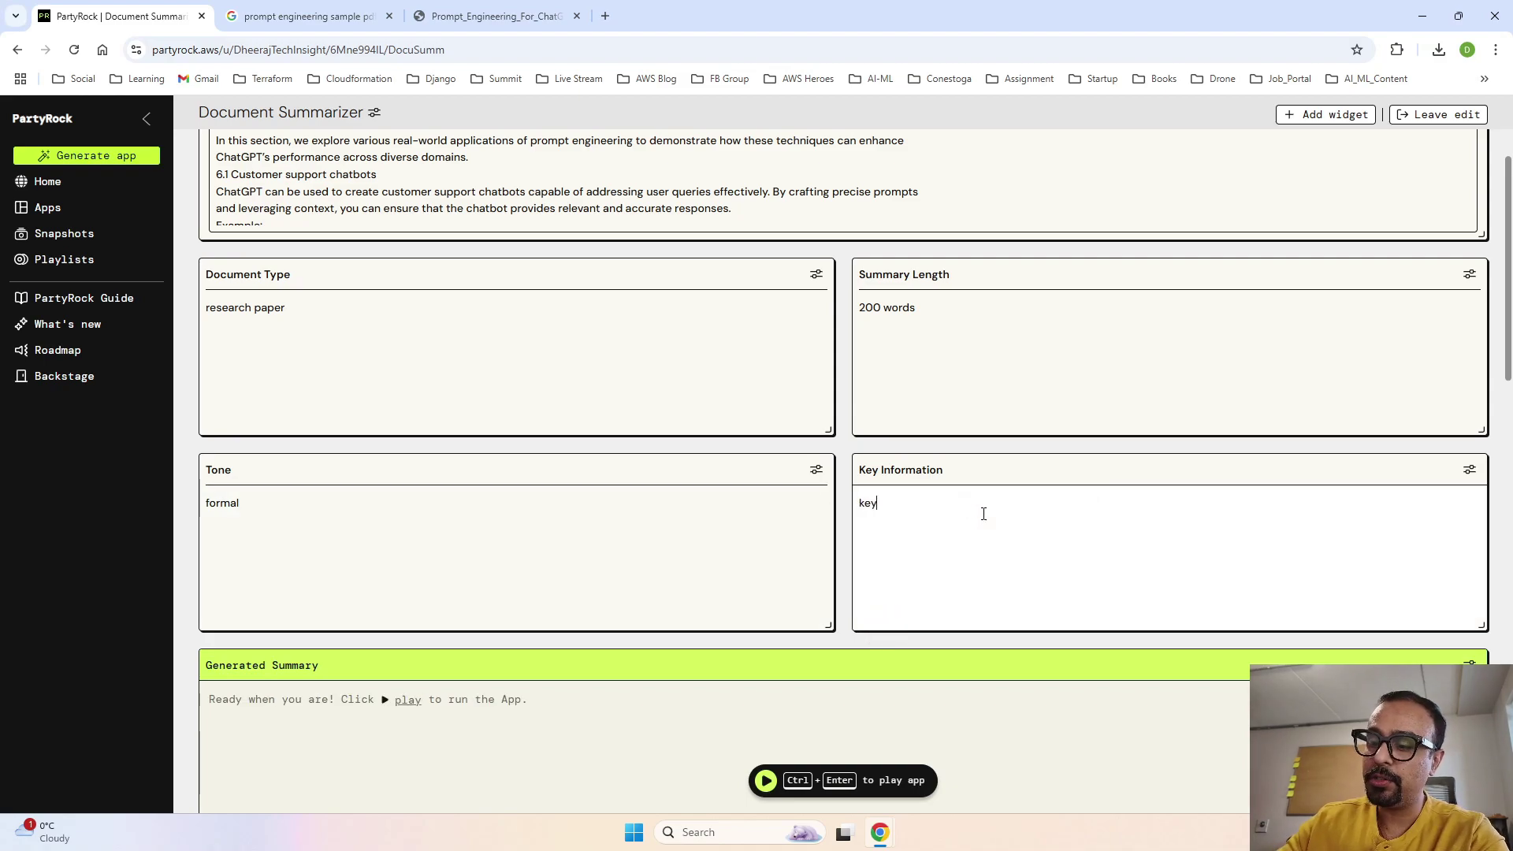
type(" points")
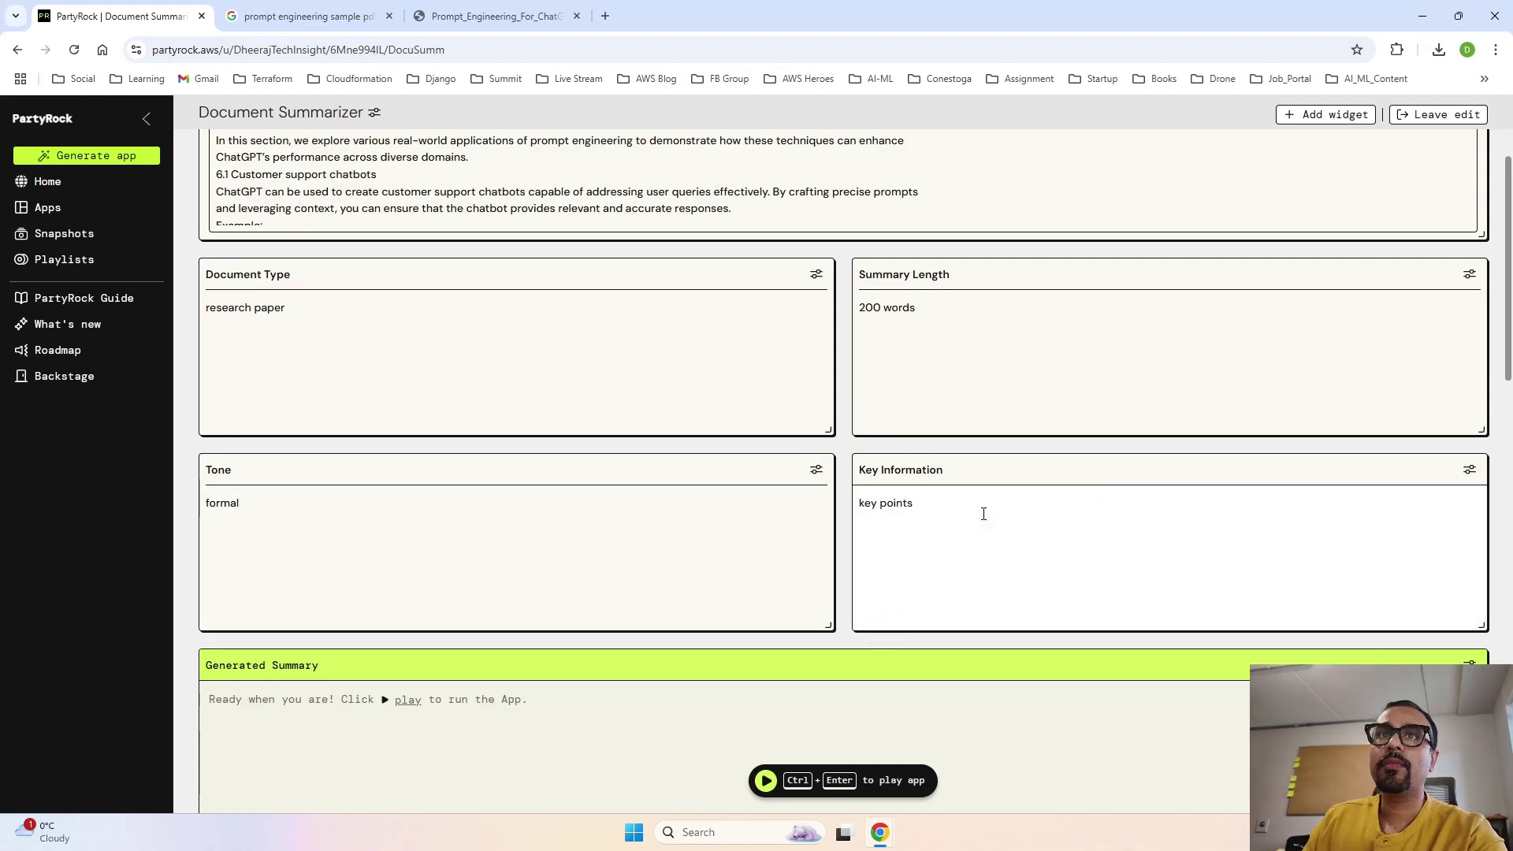
scroll(983, 514, "down", 2)
scroll(983, 514, "up", 5)
scroll(984, 514, "down", 3)
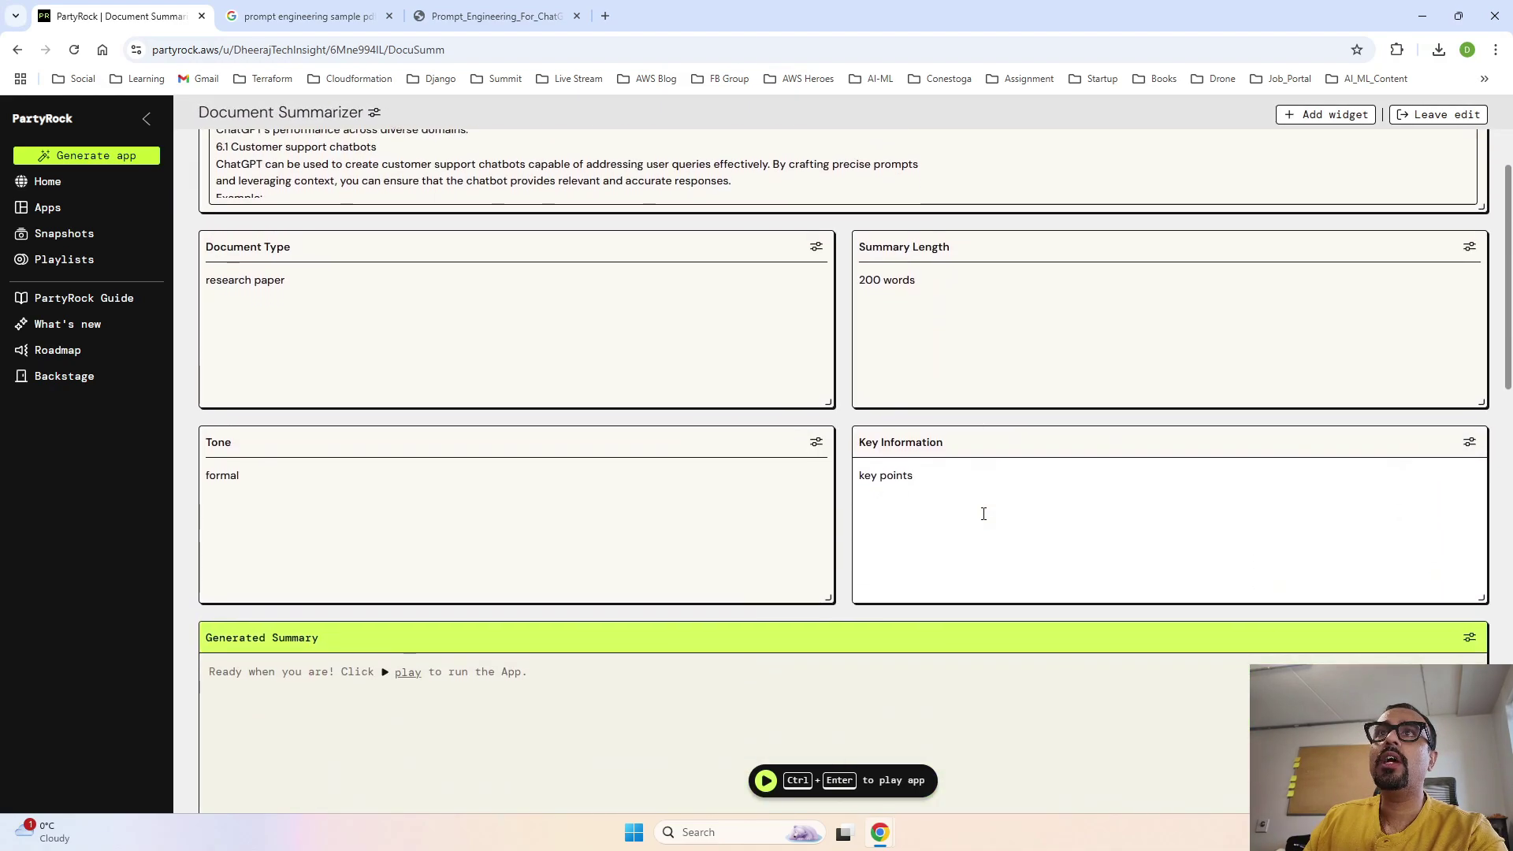
scroll(851, 678, "down", 1)
scroll(867, 689, "down", 2)
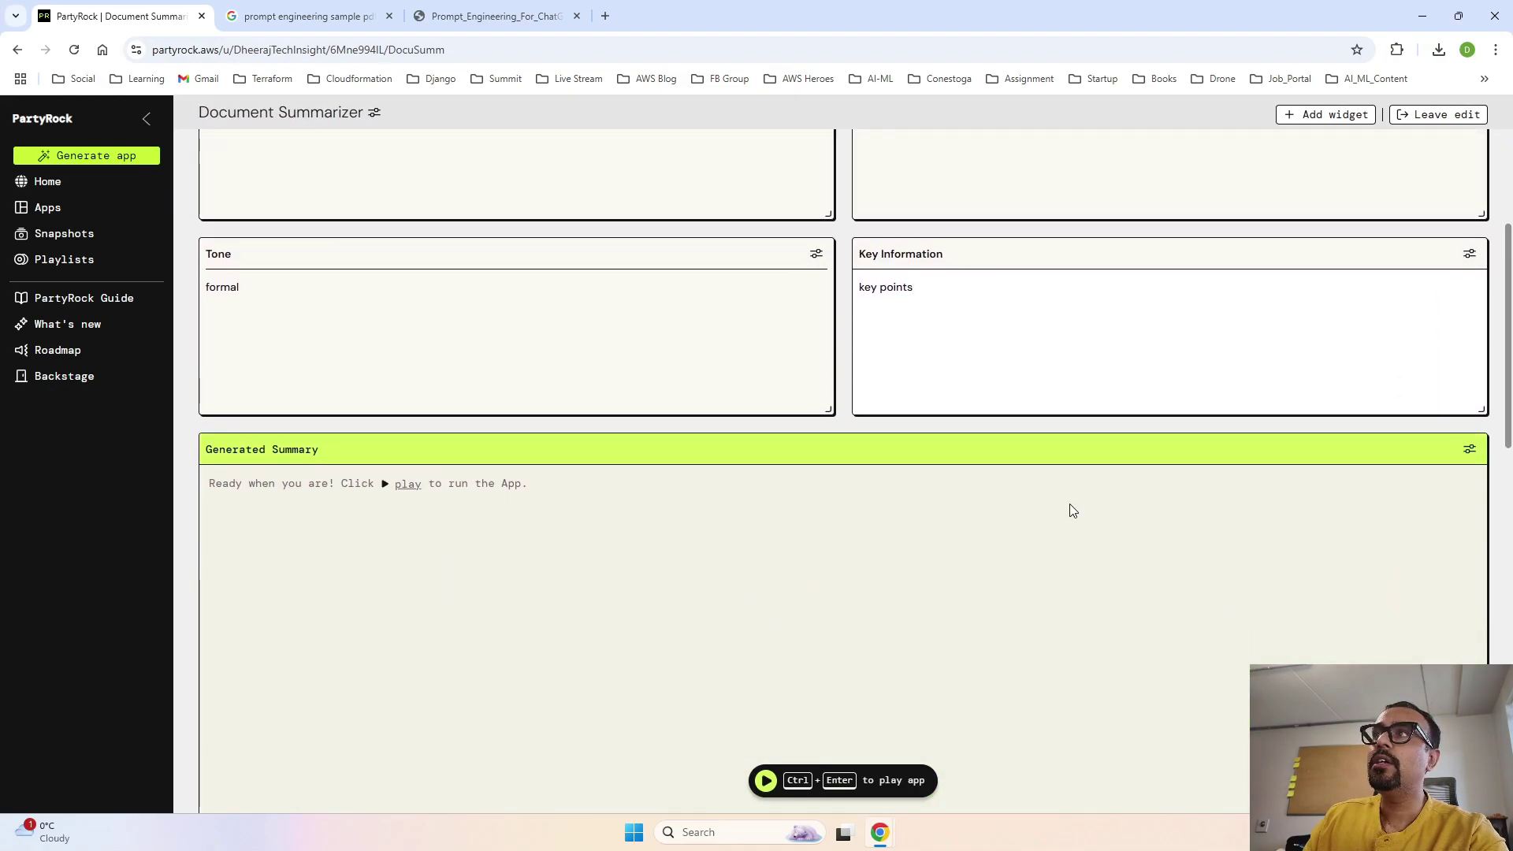
scroll(1071, 510, "up", 1)
scroll(1072, 511, "down", 2)
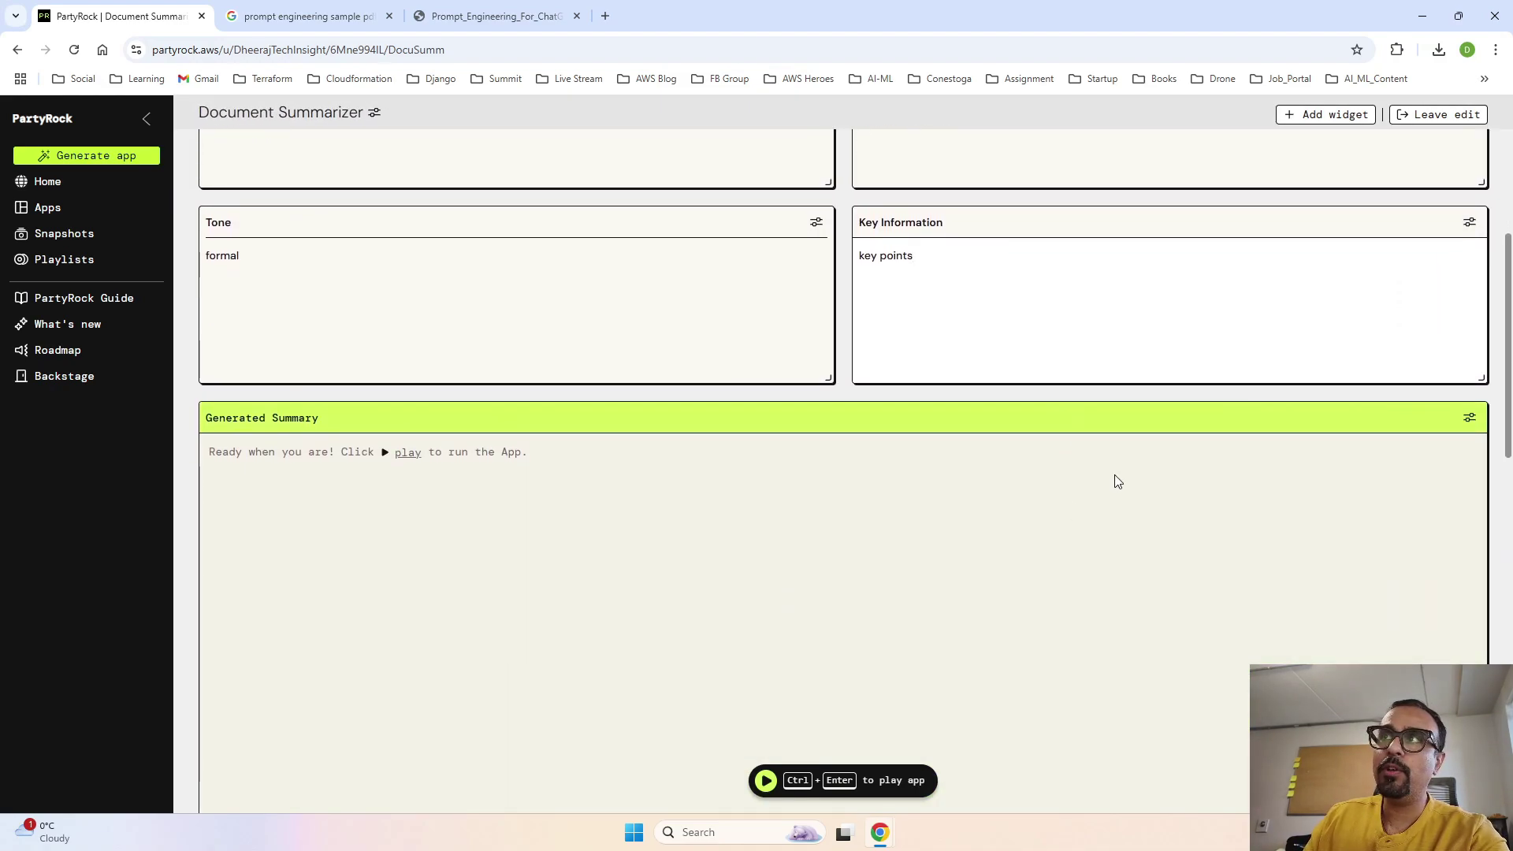
scroll(1156, 482, "down", 2)
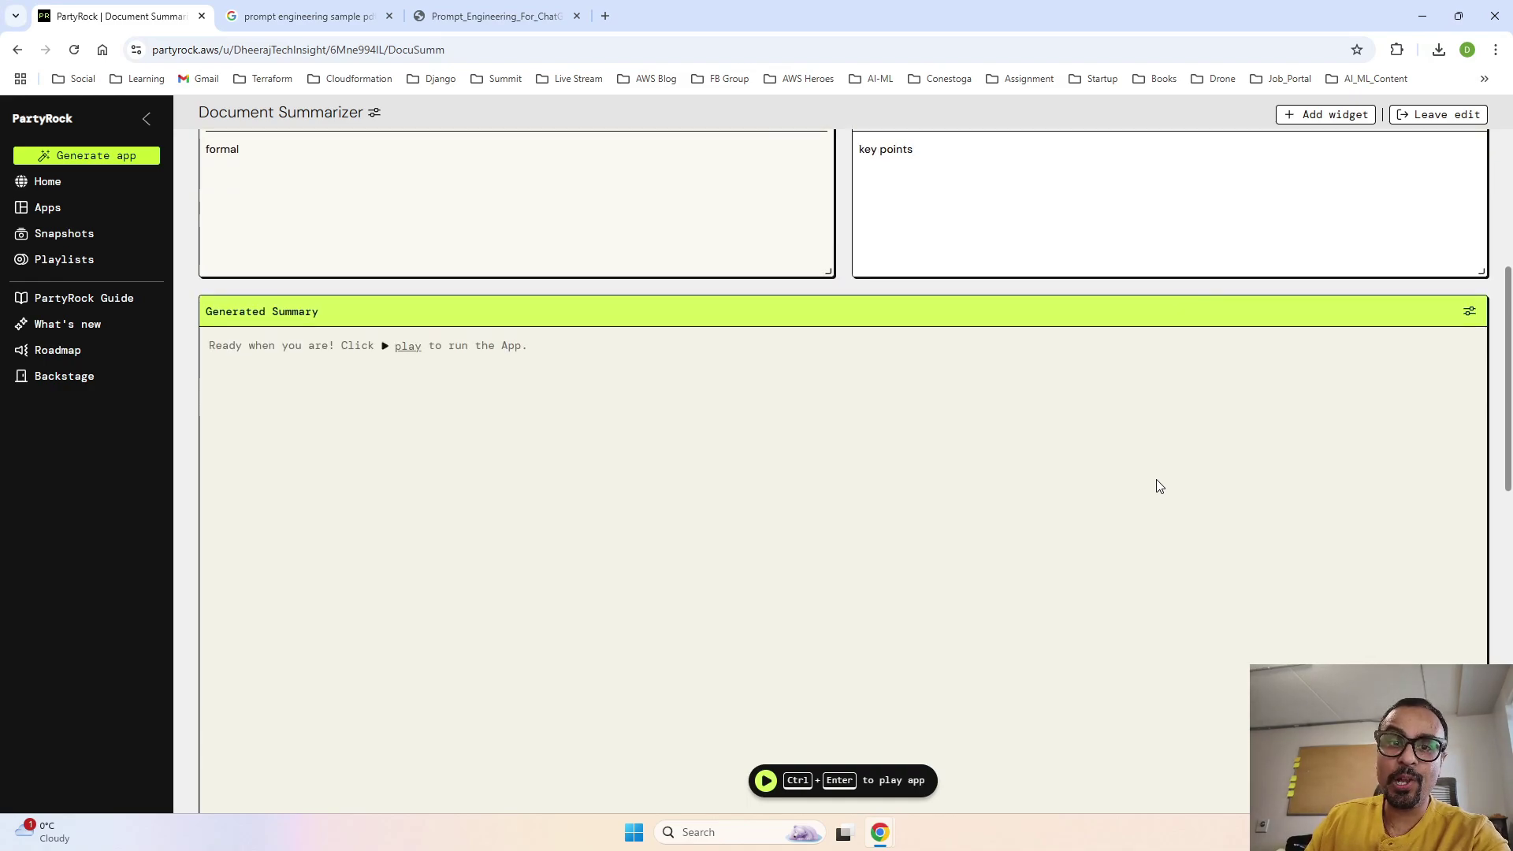
Switch the Generated Summary widget's model from Claude 3.5 Sonnet to Amazon Nova Micro and save
left_click(1471, 313)
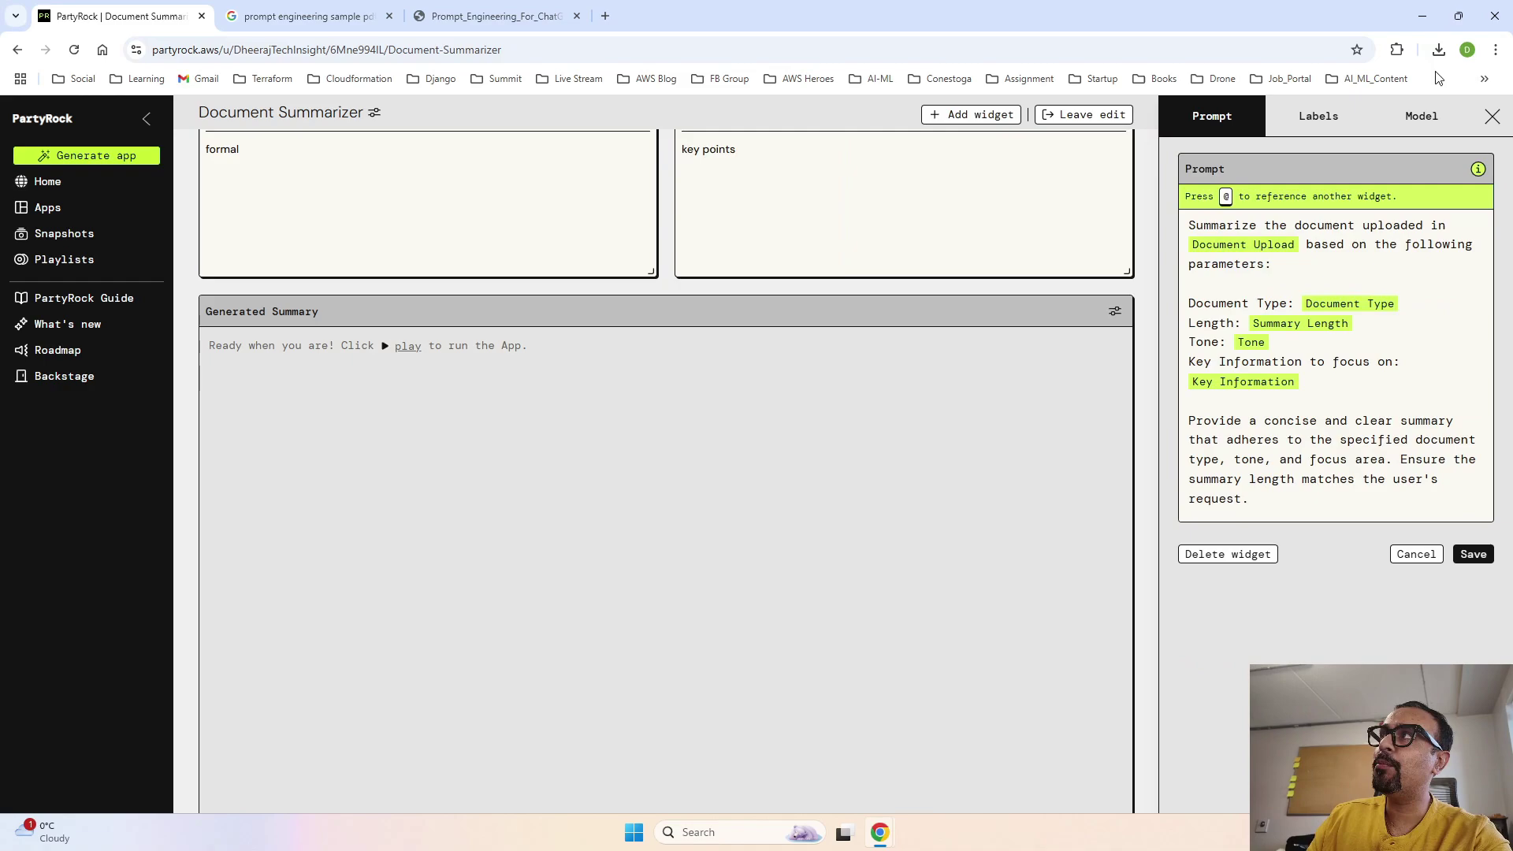
left_click(1421, 124)
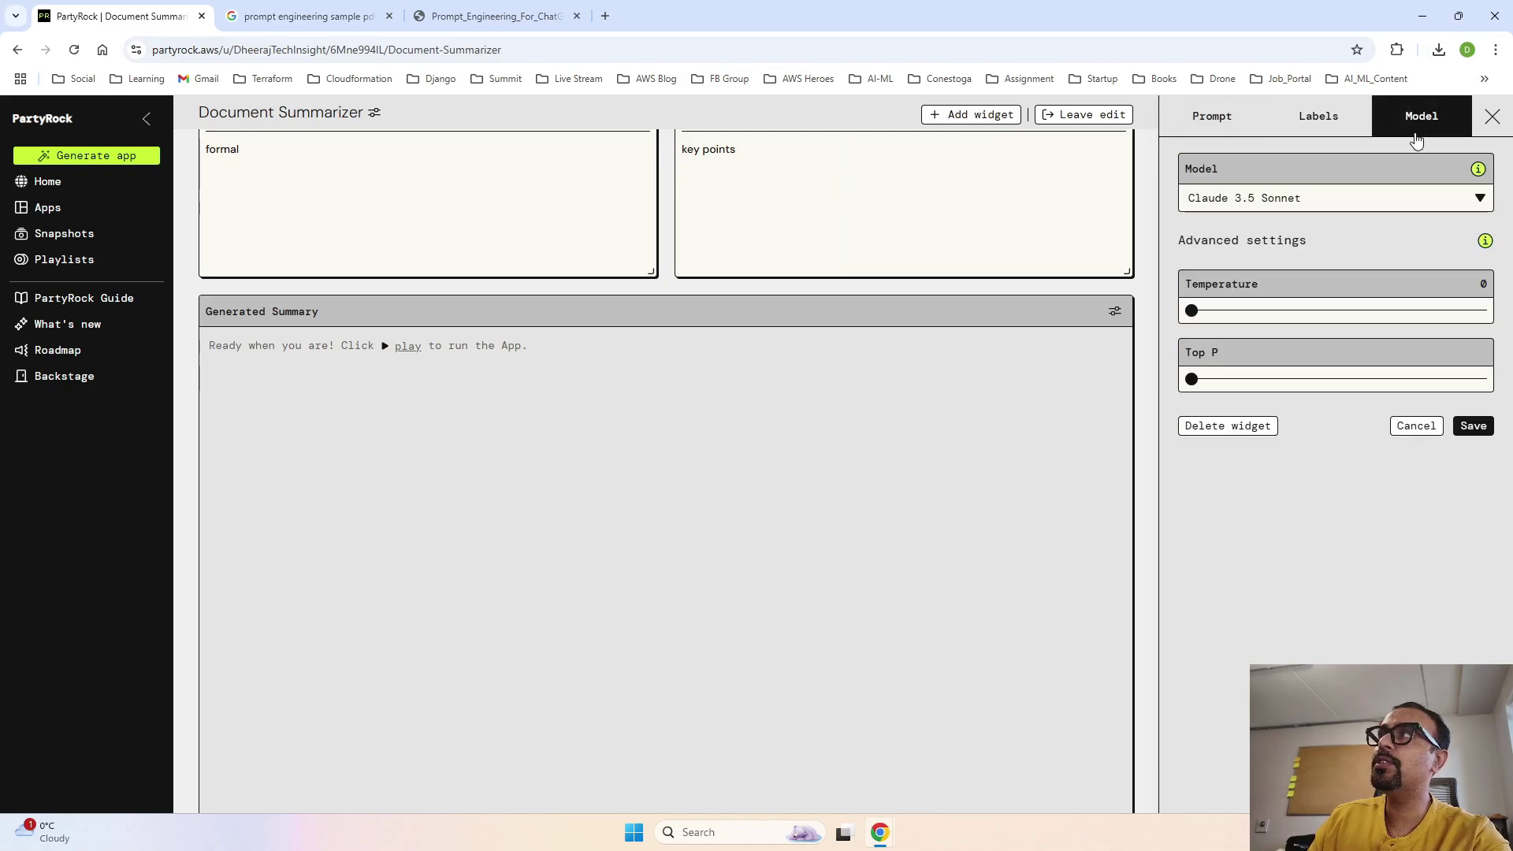
left_click(1419, 208)
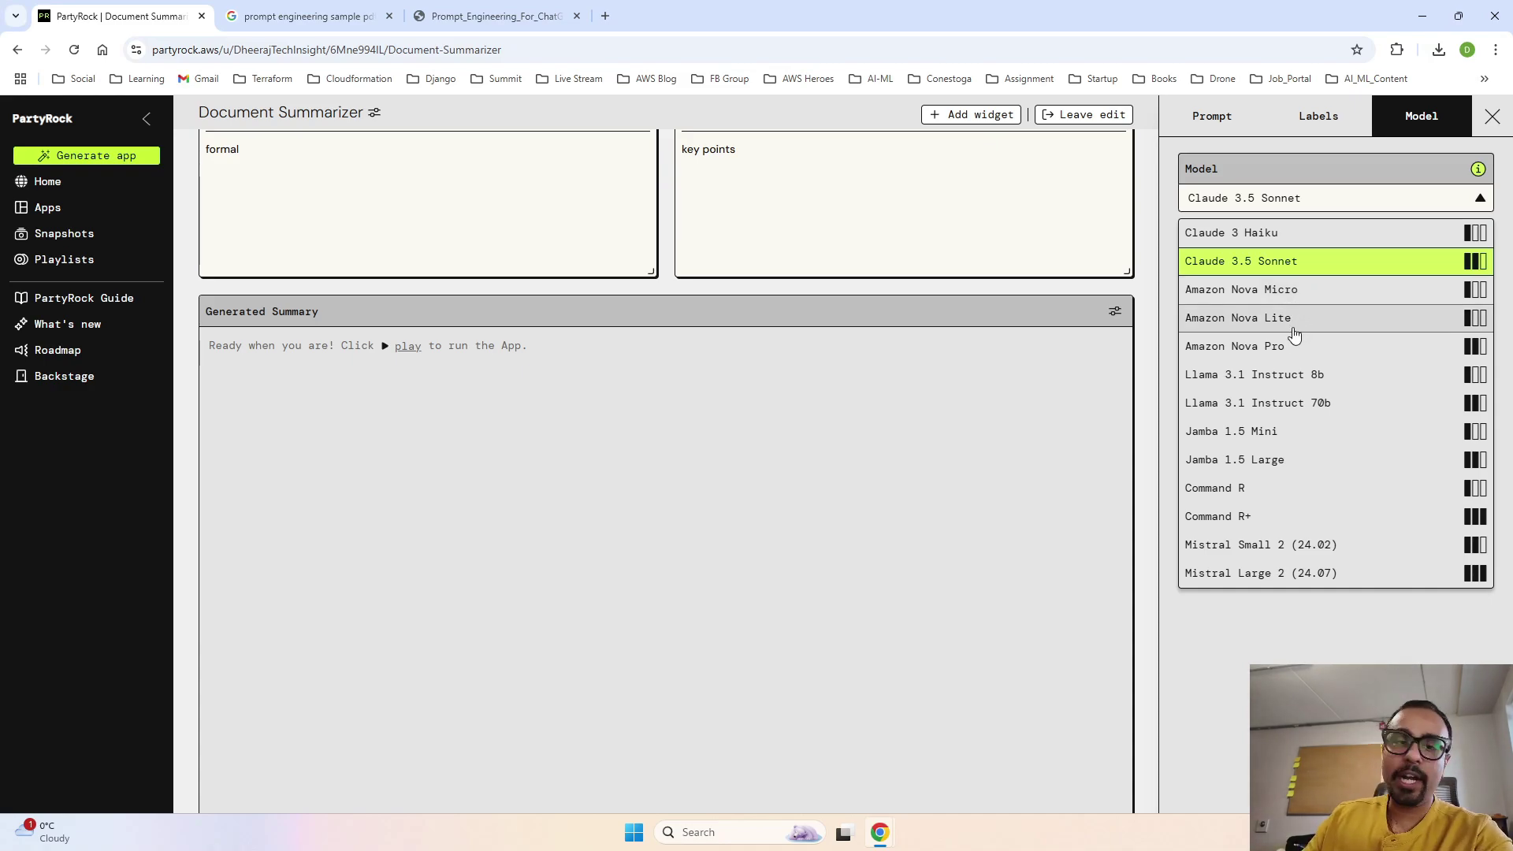
left_click(1333, 290)
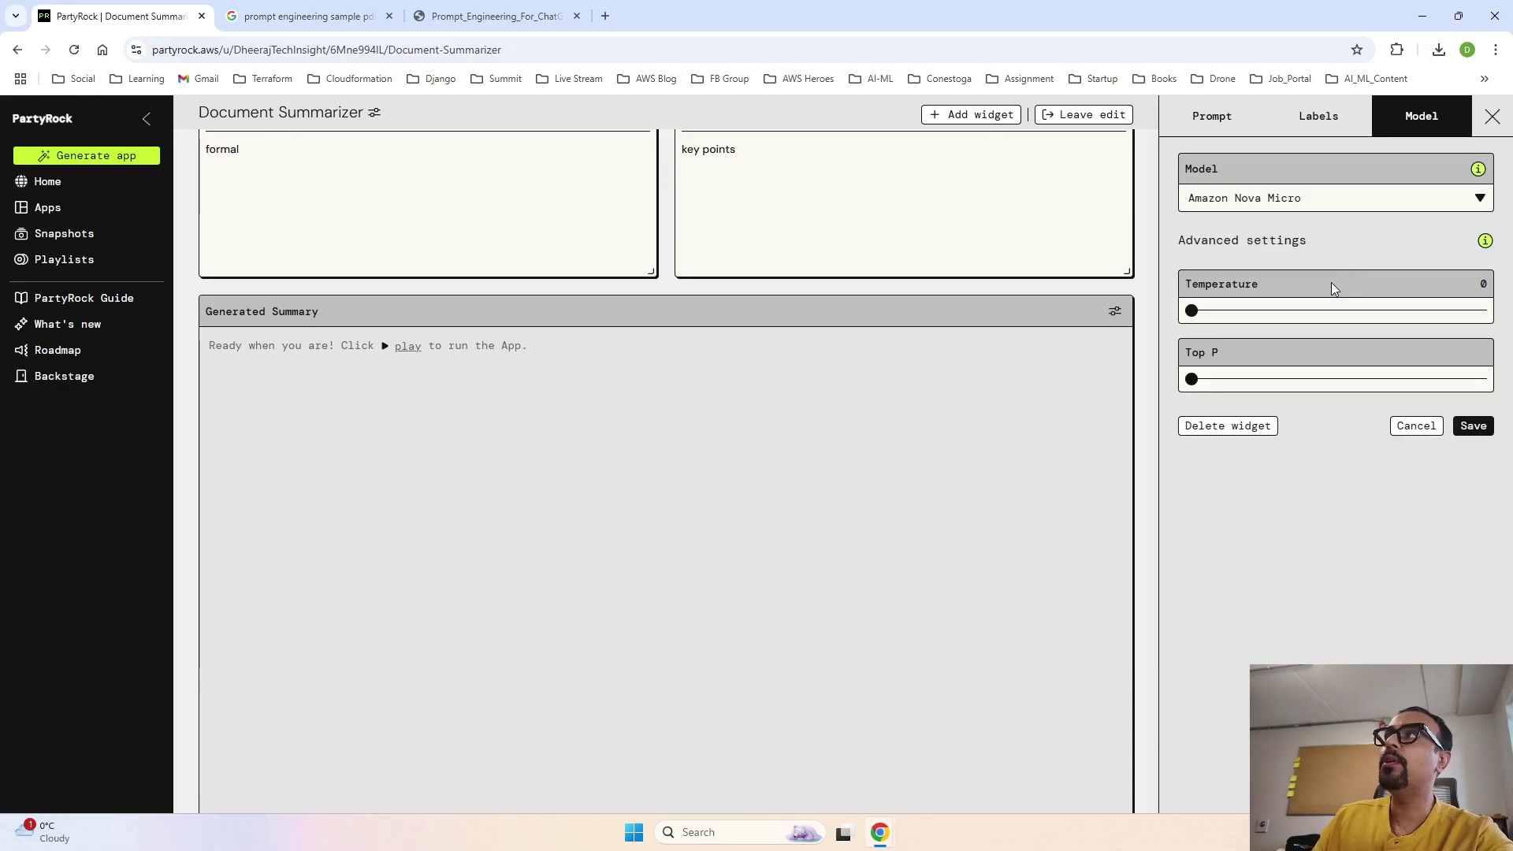
left_click(1458, 433)
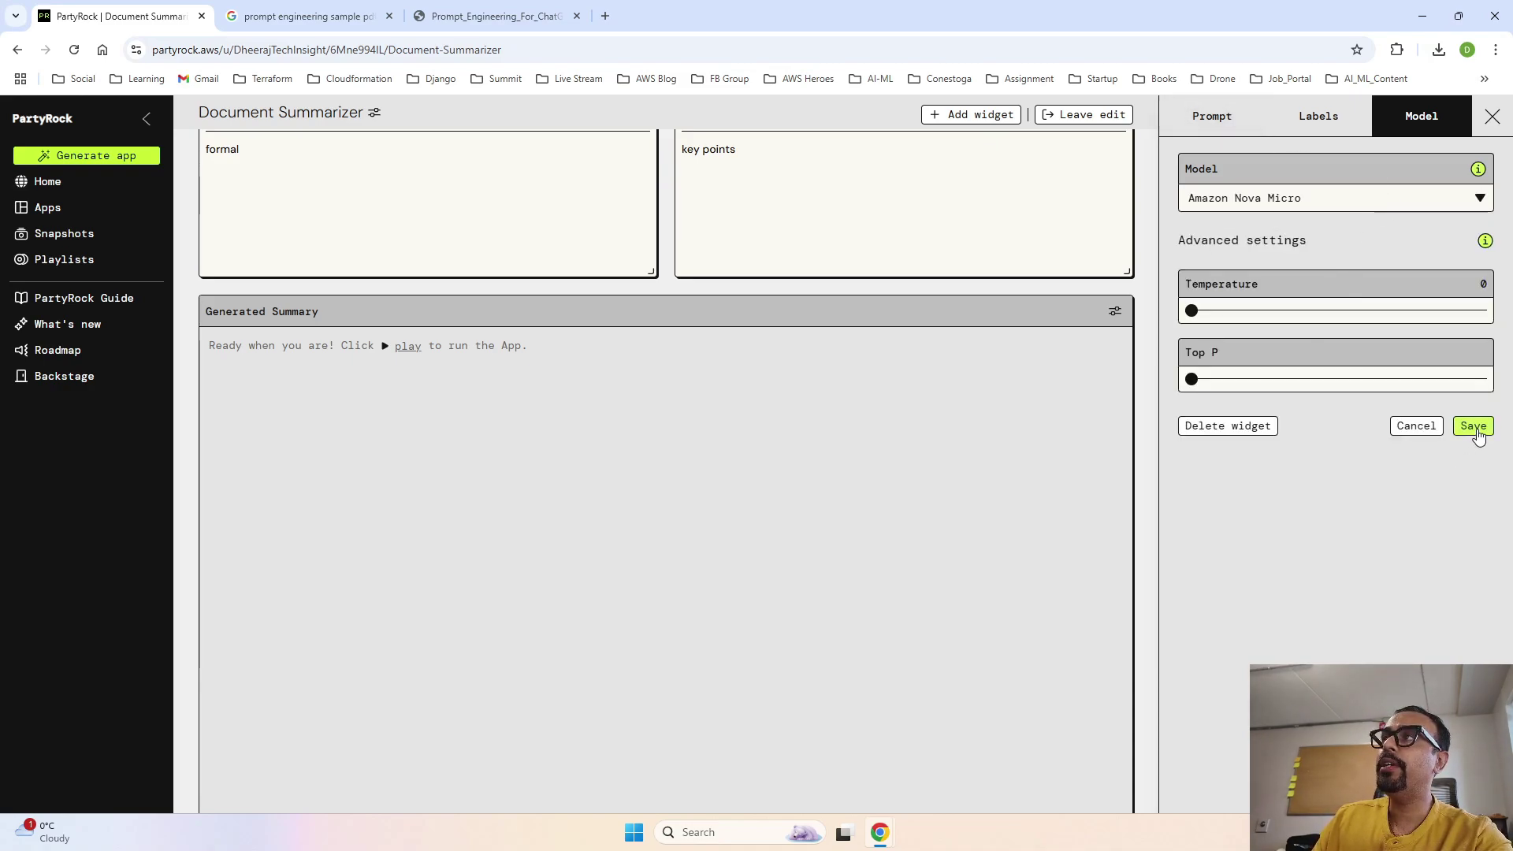
Change the Follow-up Questions widget's model to Amazon Nova Micro and save it
scroll(1210, 497, "down", 6)
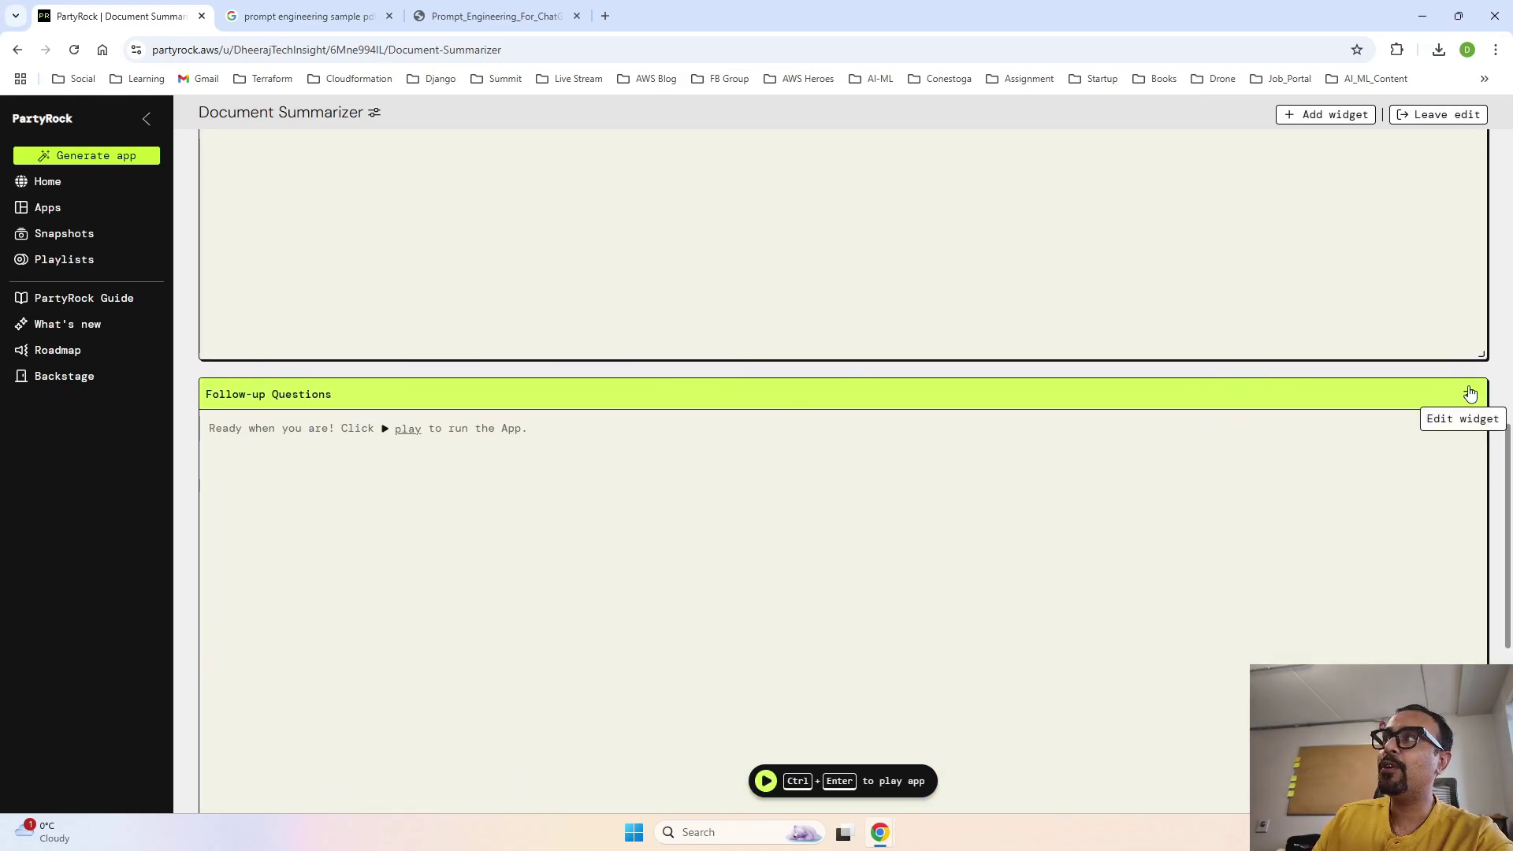
left_click(1468, 397)
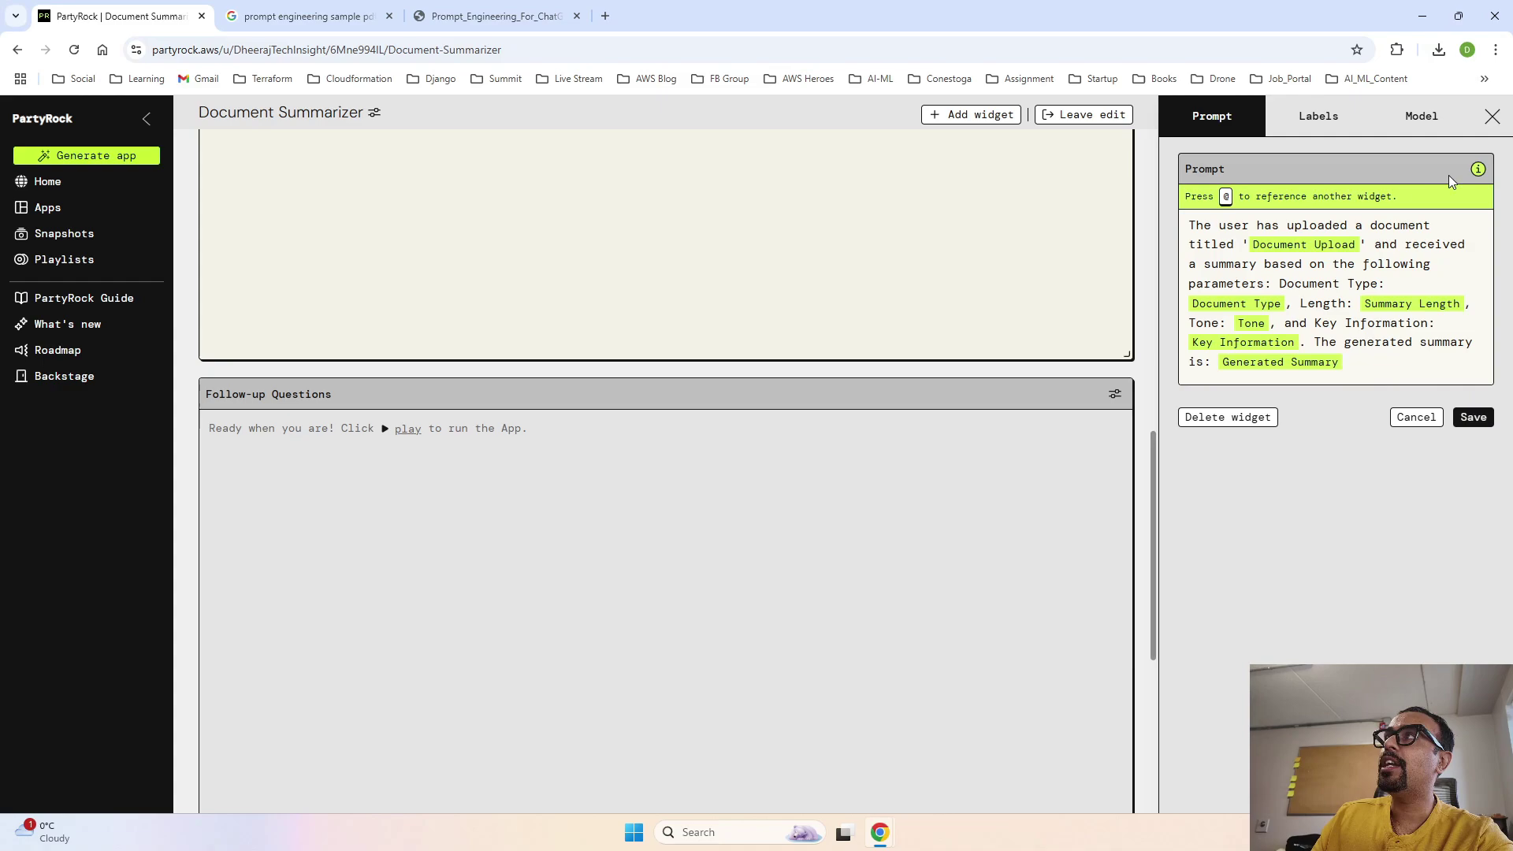
left_click(1412, 118)
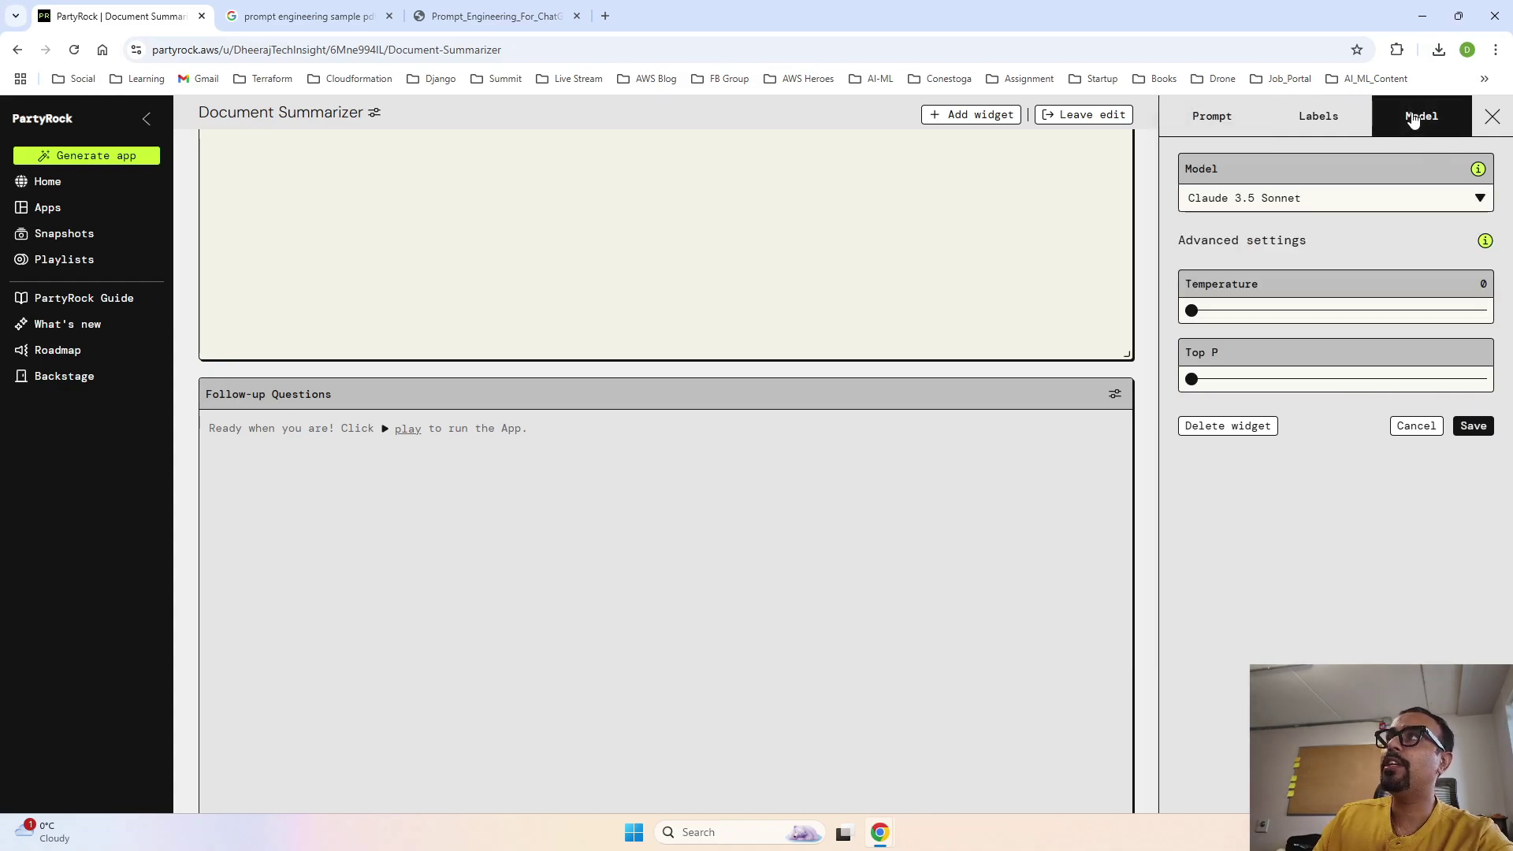
left_click(1481, 200)
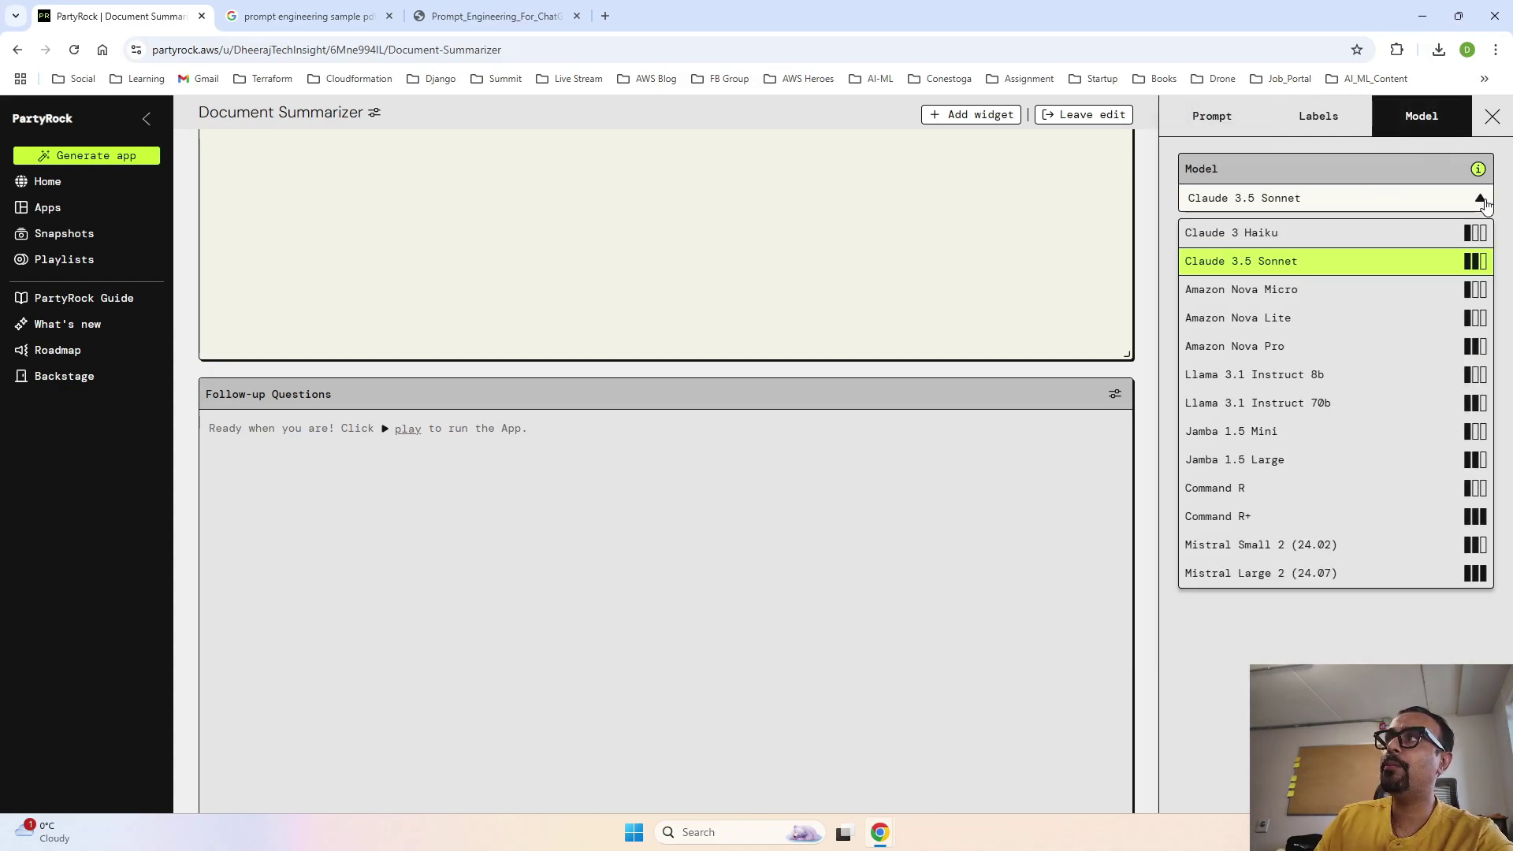
left_click(1306, 289)
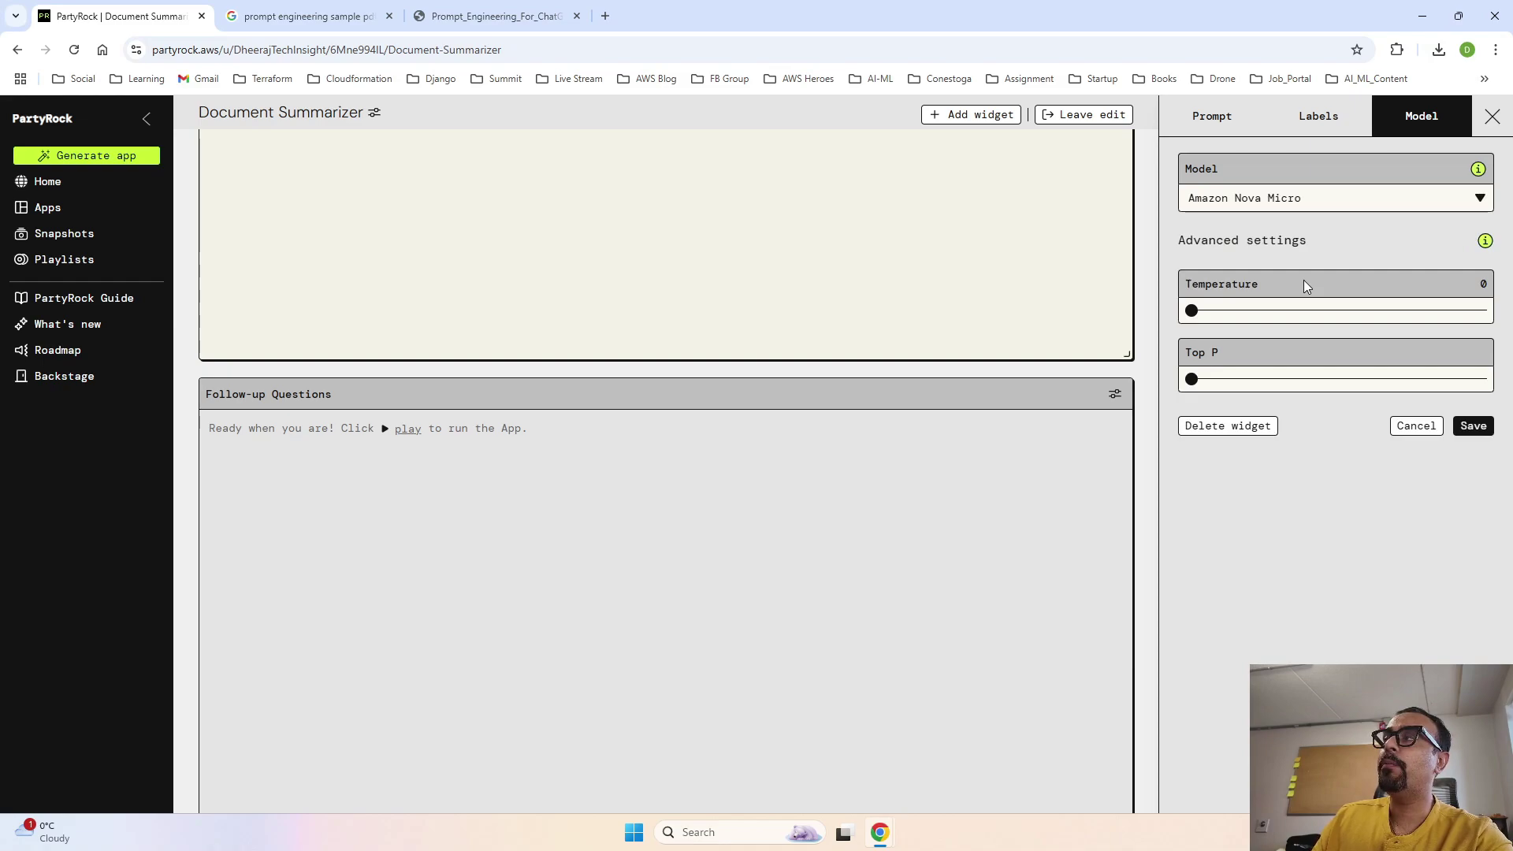
left_click(1473, 425)
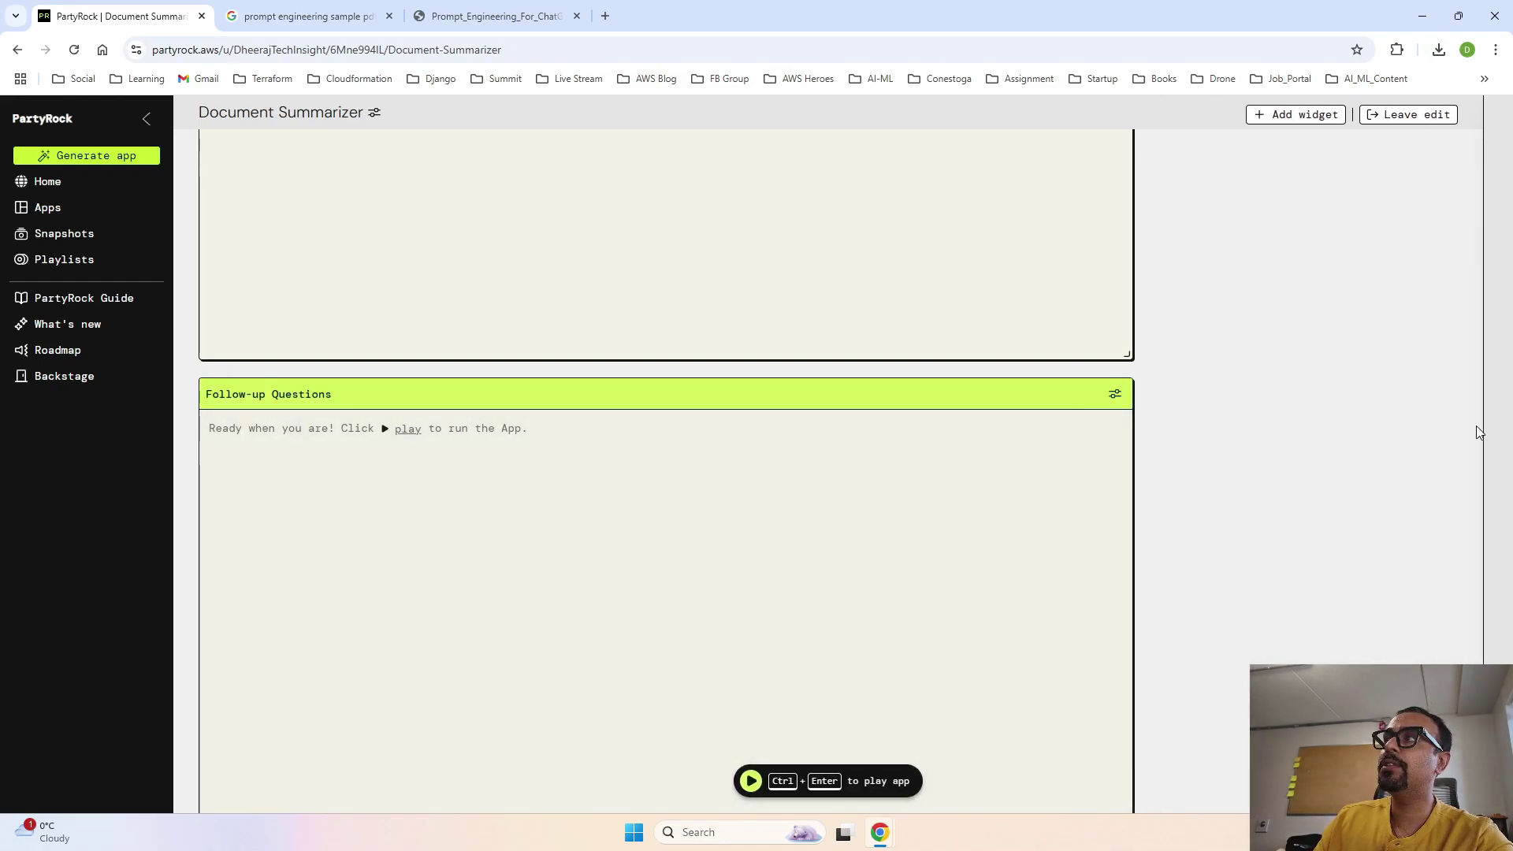
scroll(1100, 392, "up", 8)
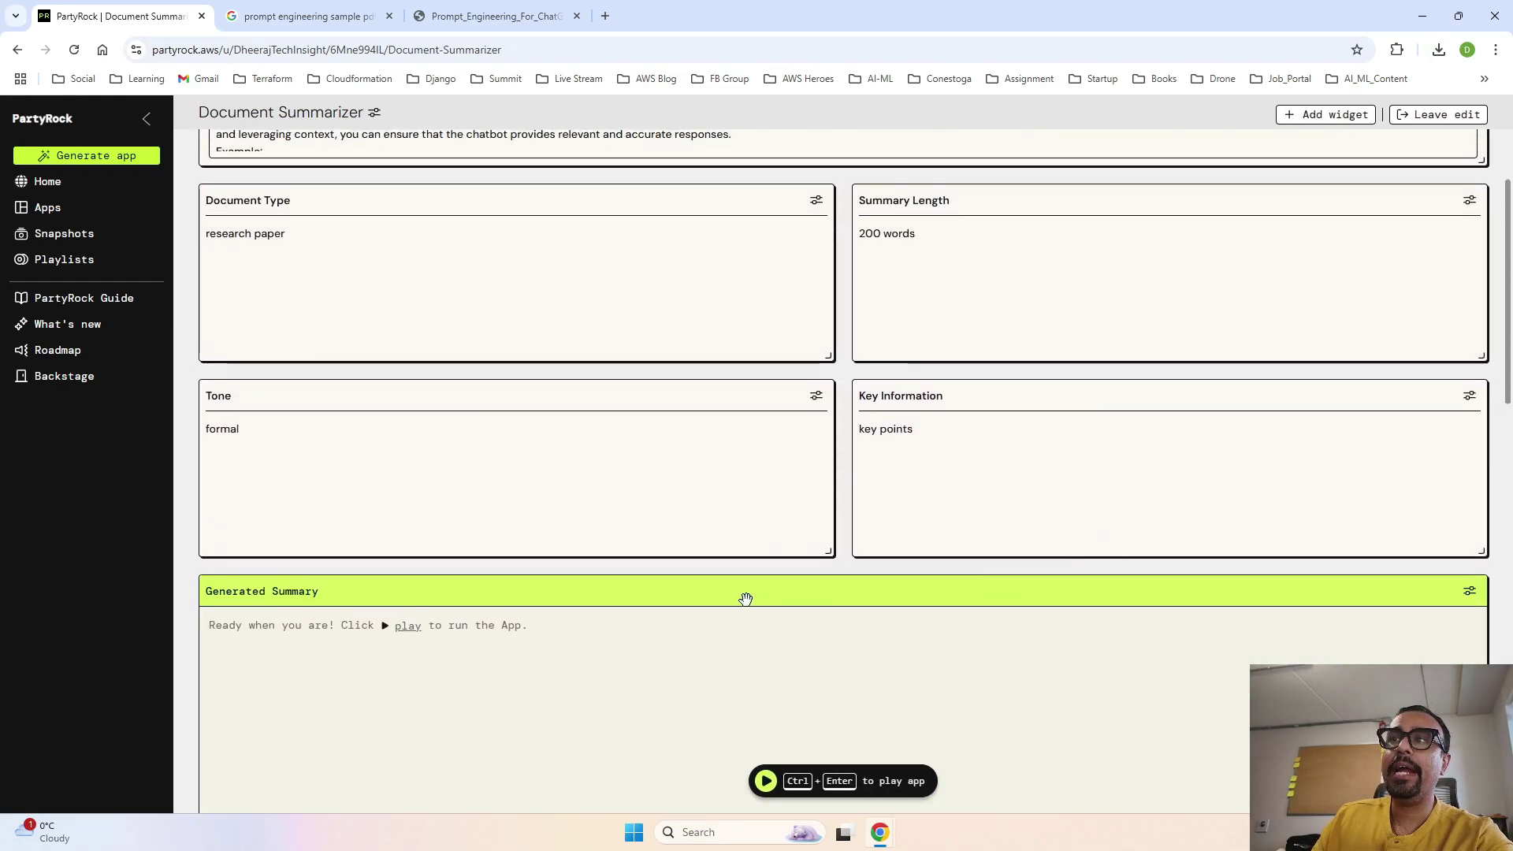
Run the app and look over the generated 200-word summary
left_click(766, 781)
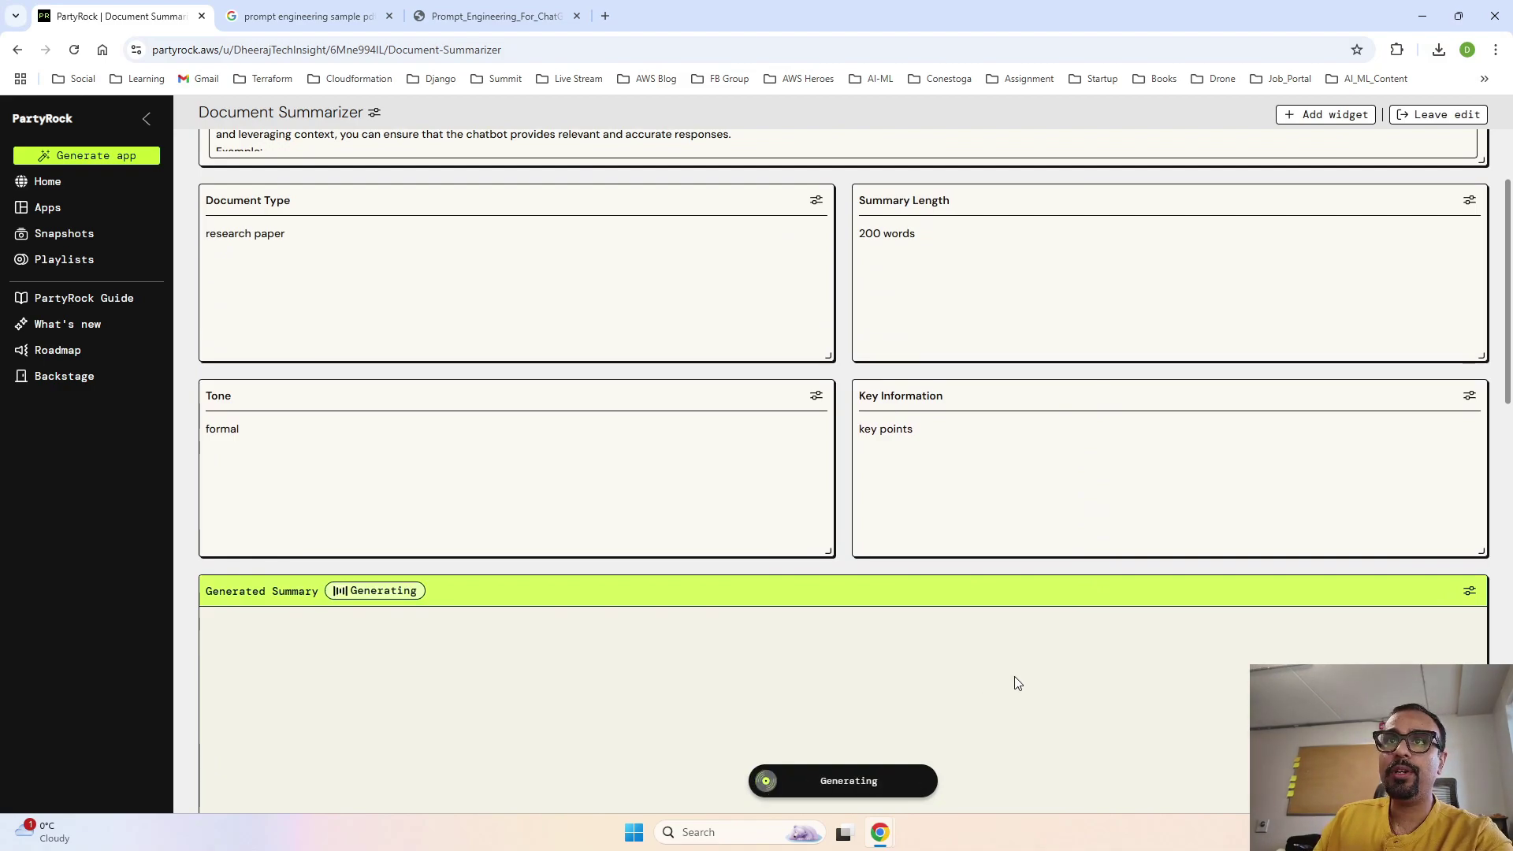
scroll(1015, 669, "down", 4)
scroll(1019, 676, "down", 1)
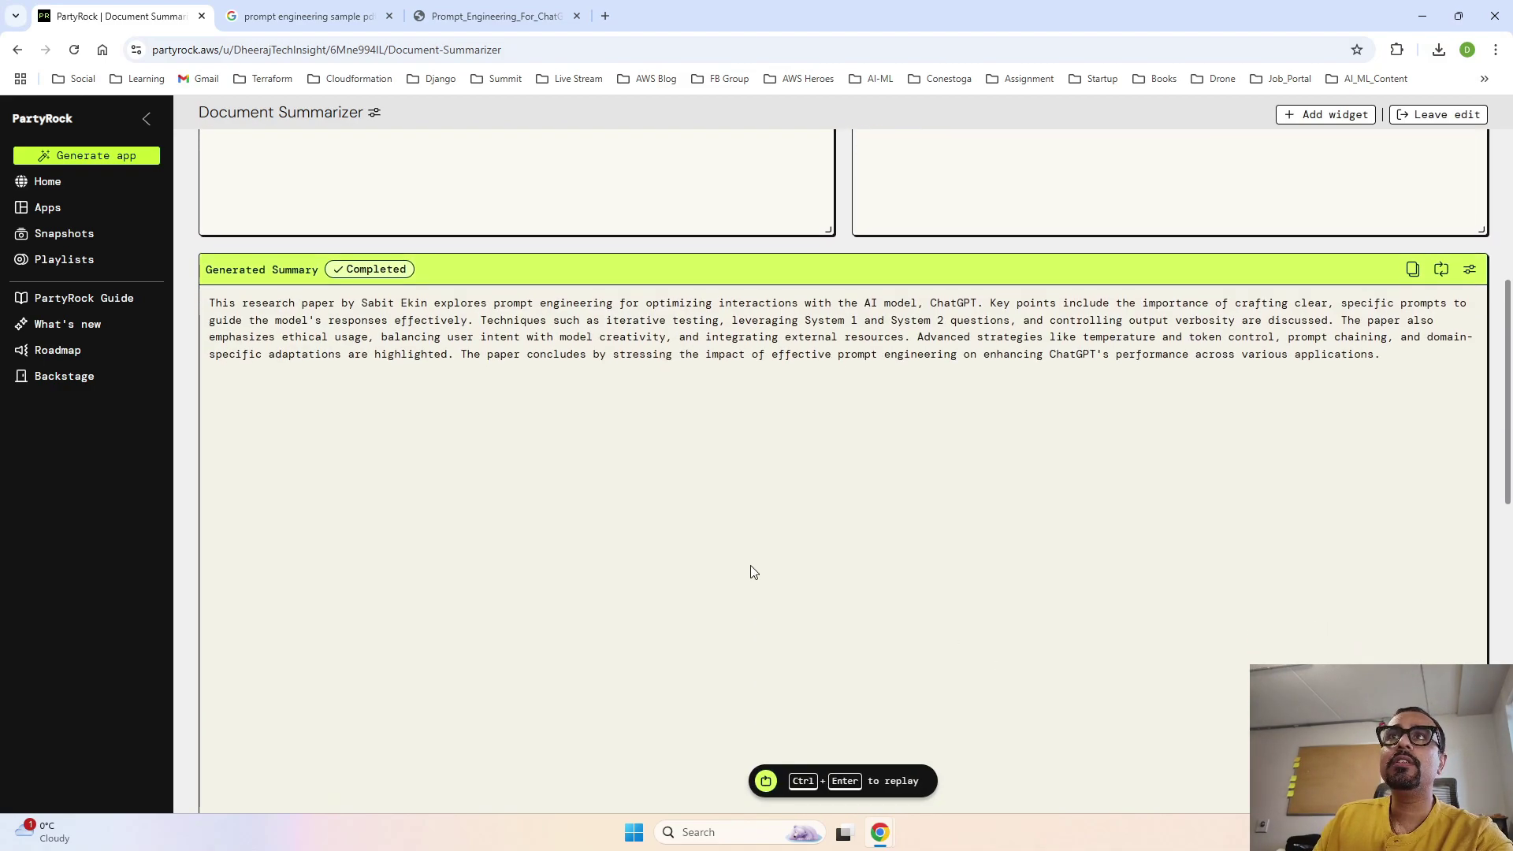
scroll(696, 486, "down", 2)
scroll(692, 441, "up", 3)
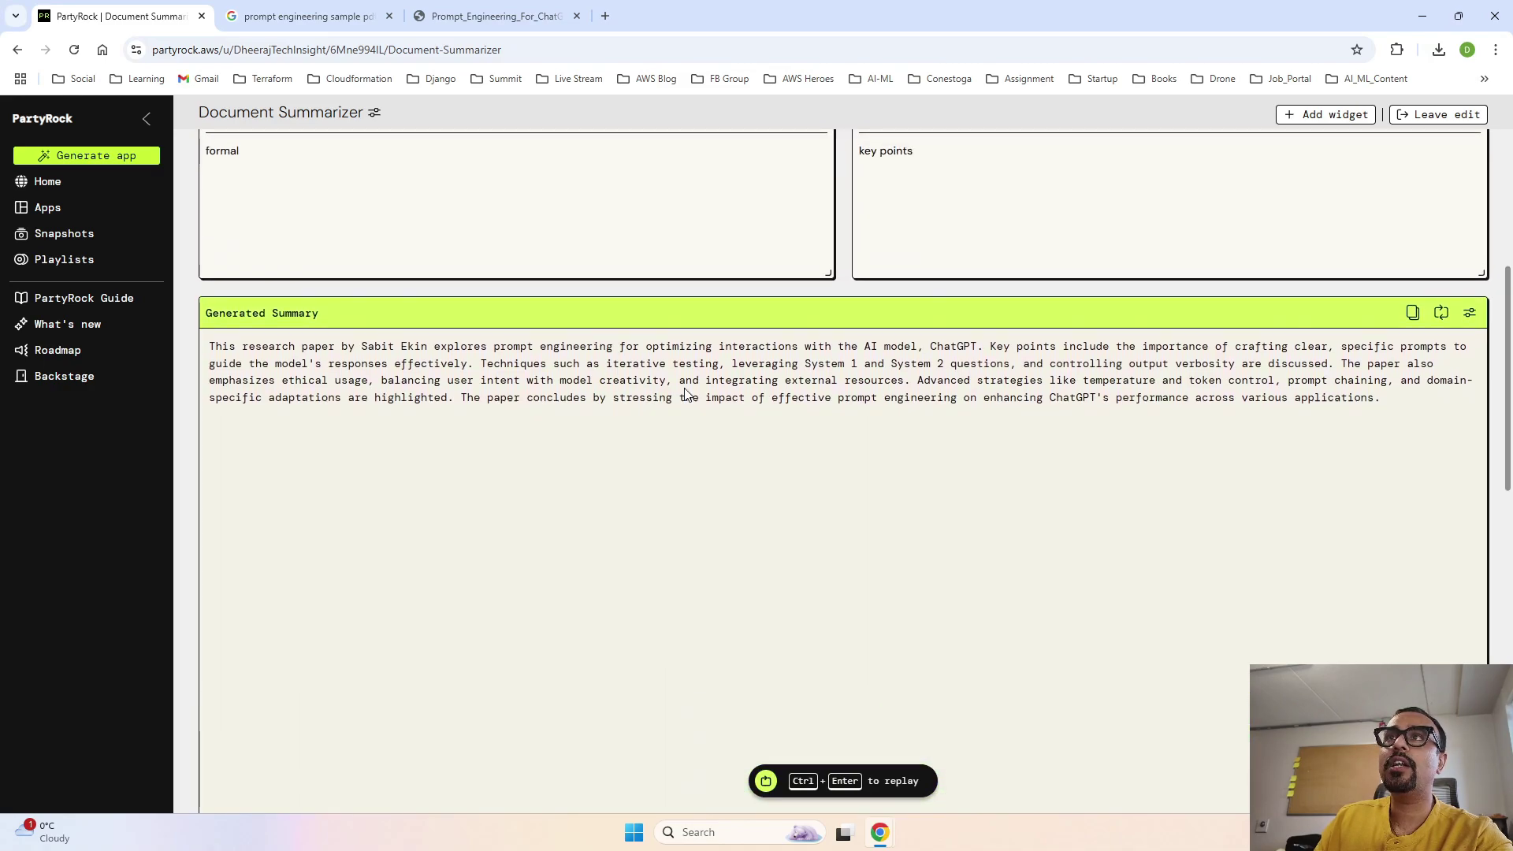
scroll(954, 465, "up", 2)
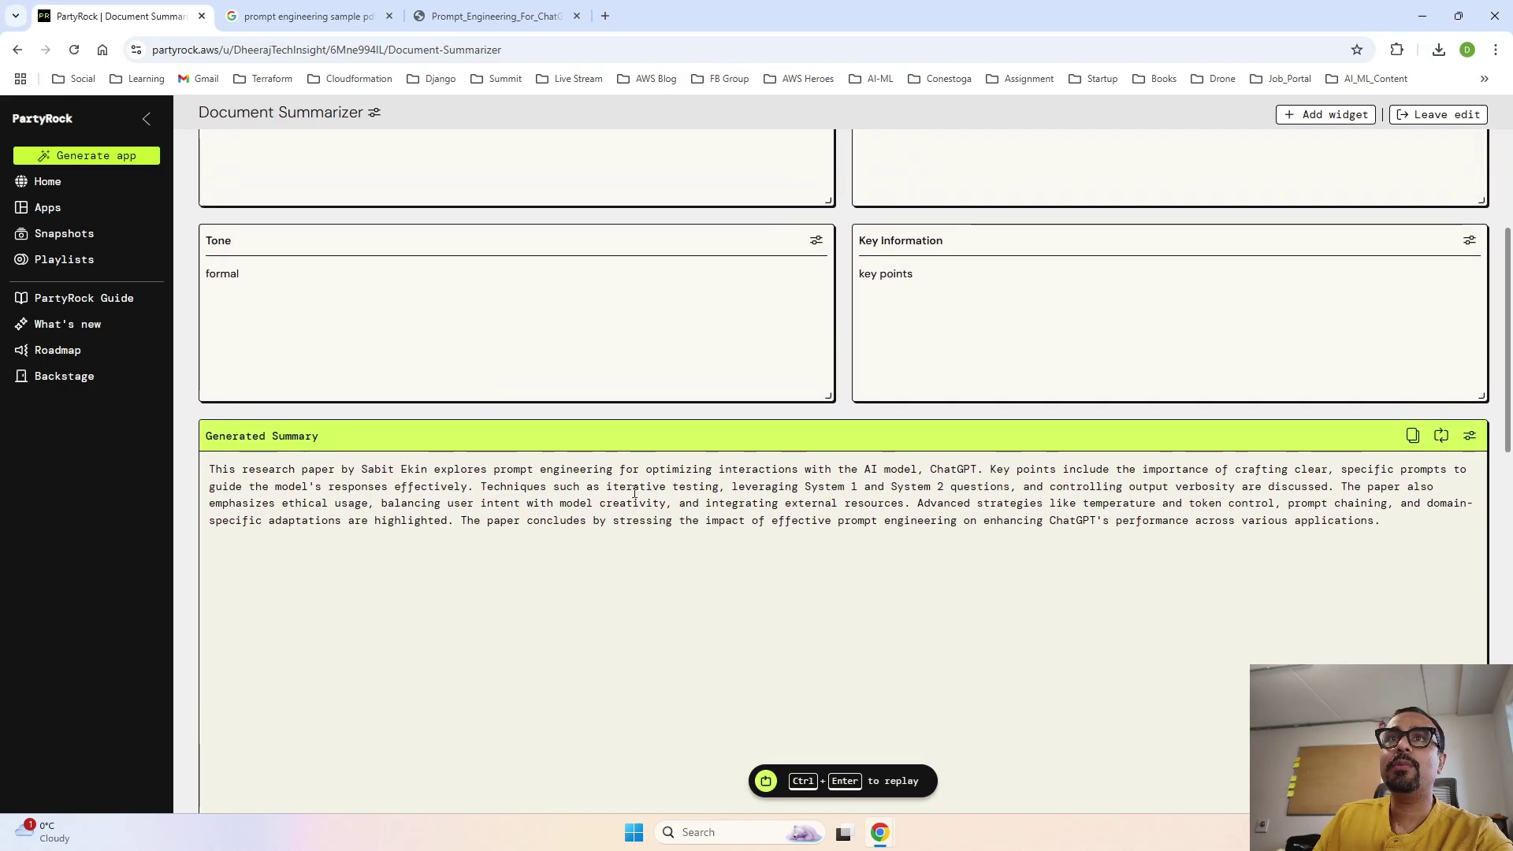
scroll(945, 473, "up", 3)
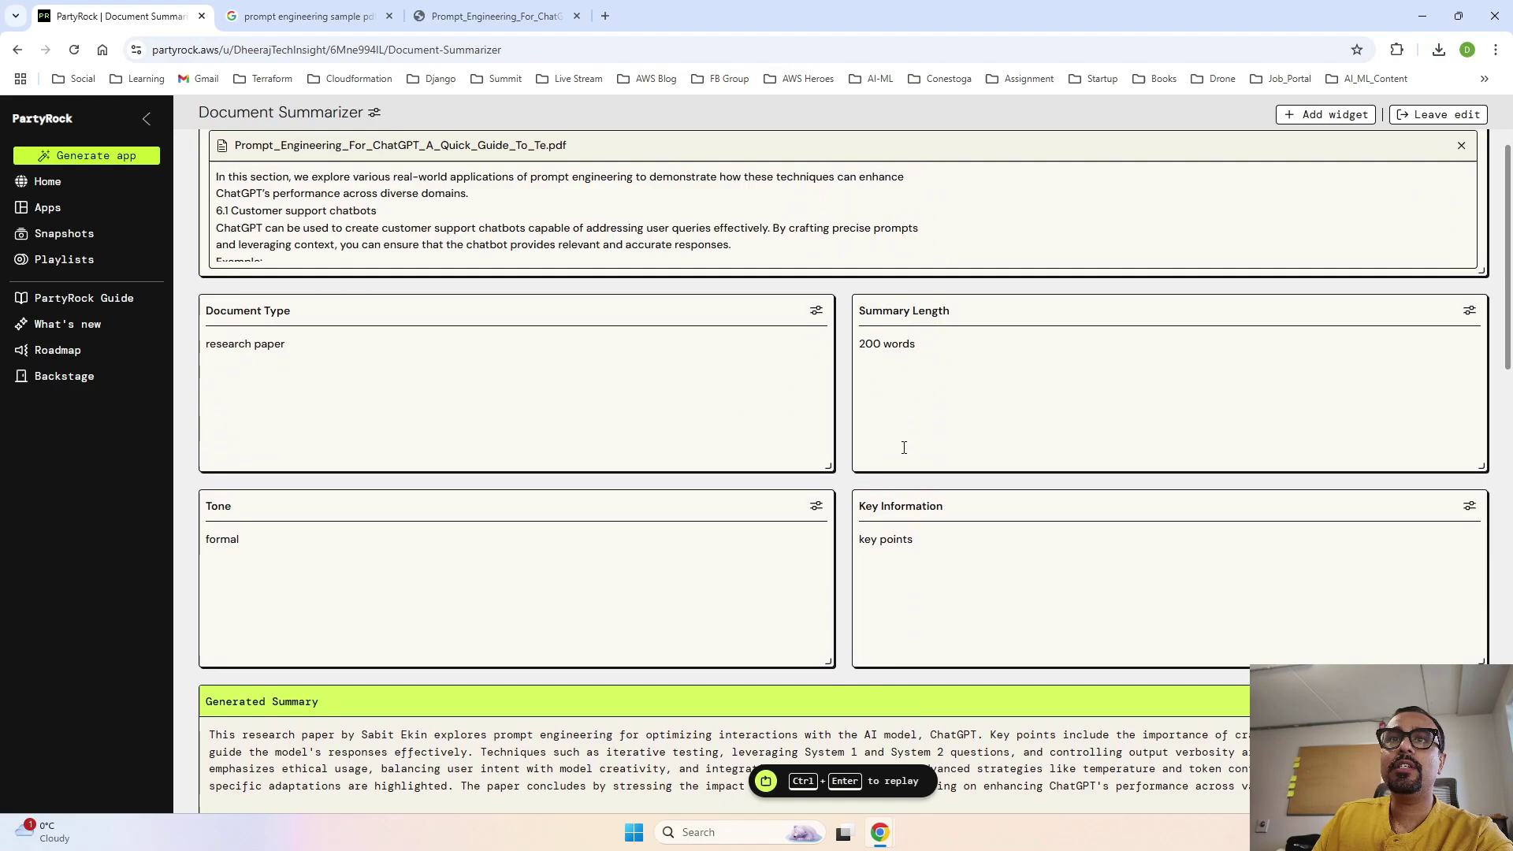
scroll(945, 402, "down", 3)
scroll(894, 473, "up", 4)
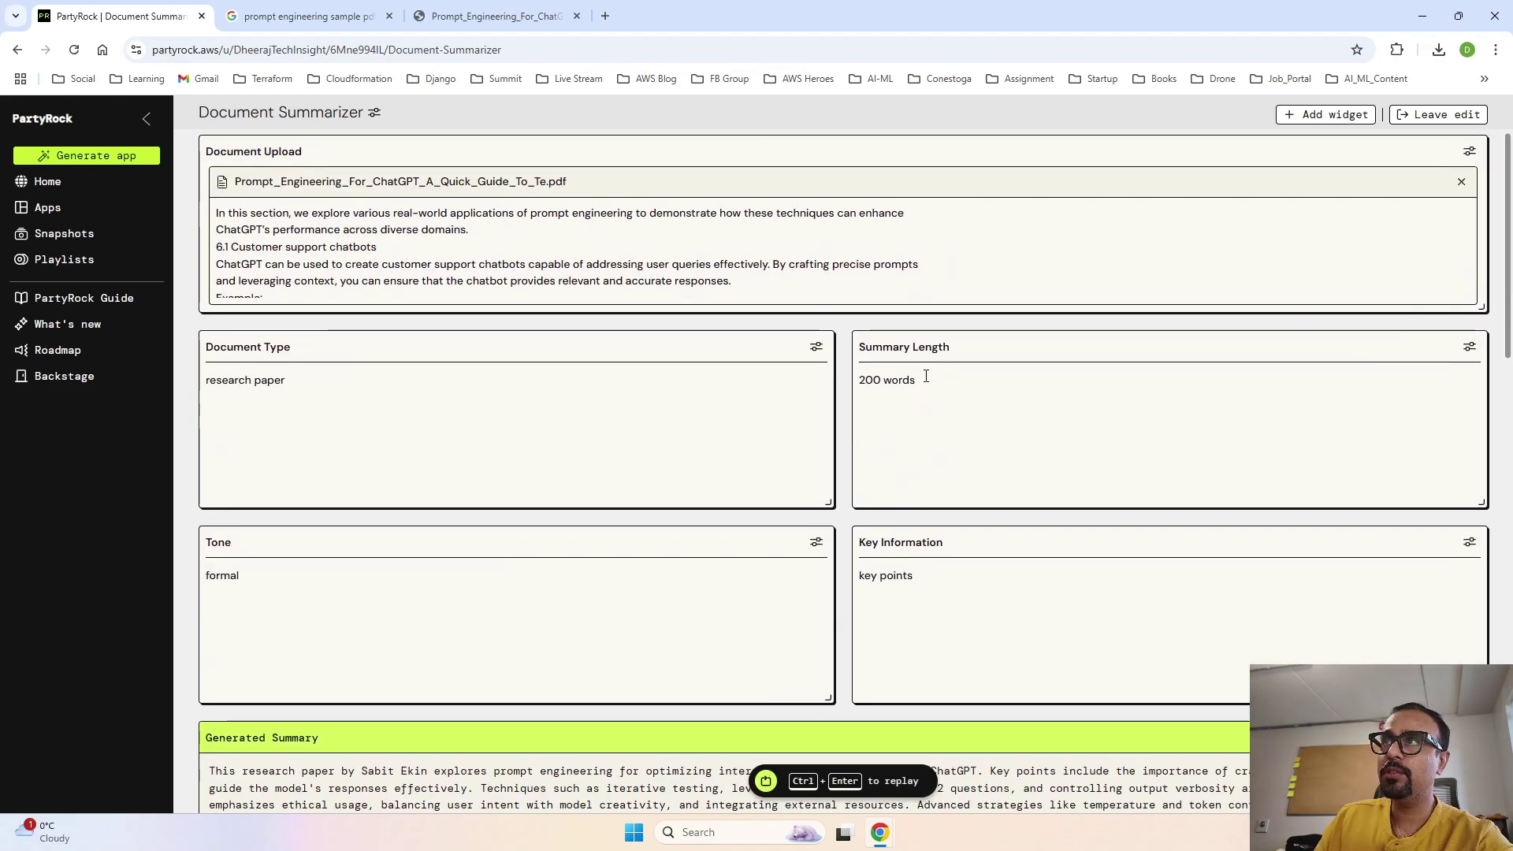
Change Summary Length to 800 and rerun the app for a detailed summary
left_click_drag(917, 379, 860, 383)
key("BackSpace")
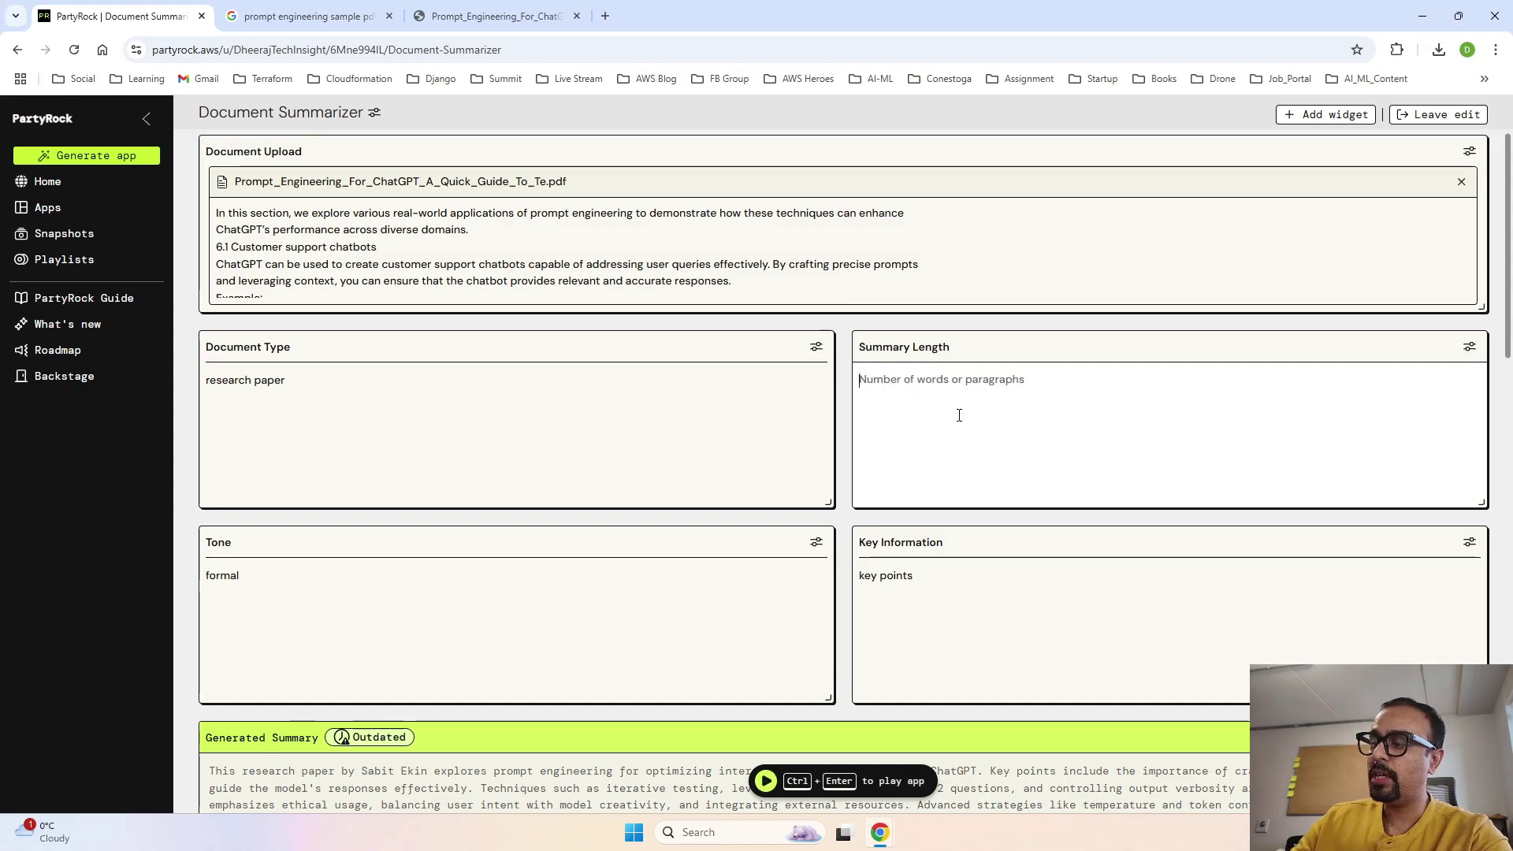
type("800")
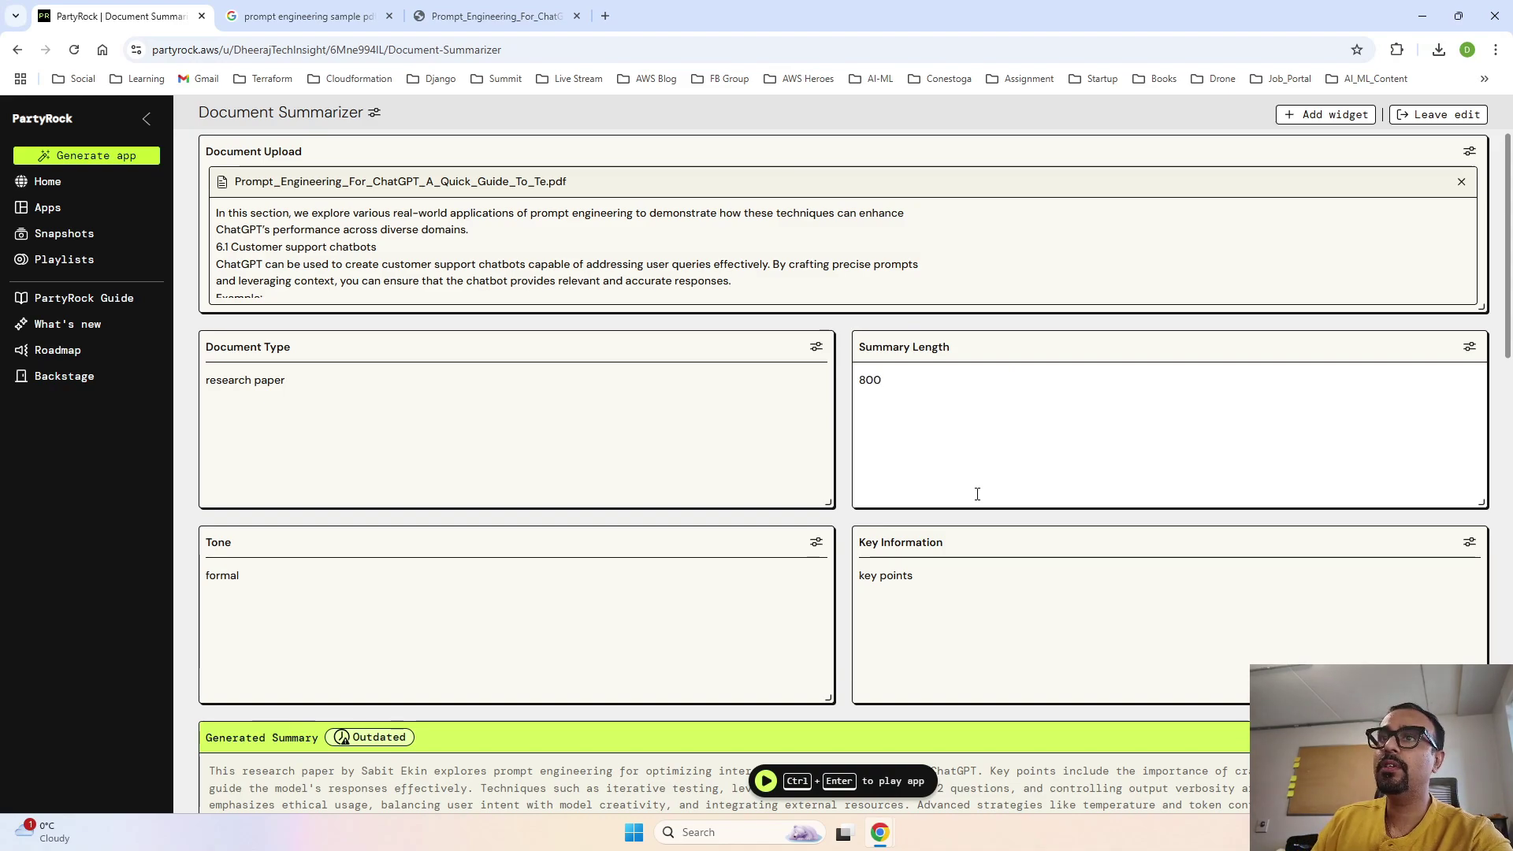
scroll(977, 494, "down", 3)
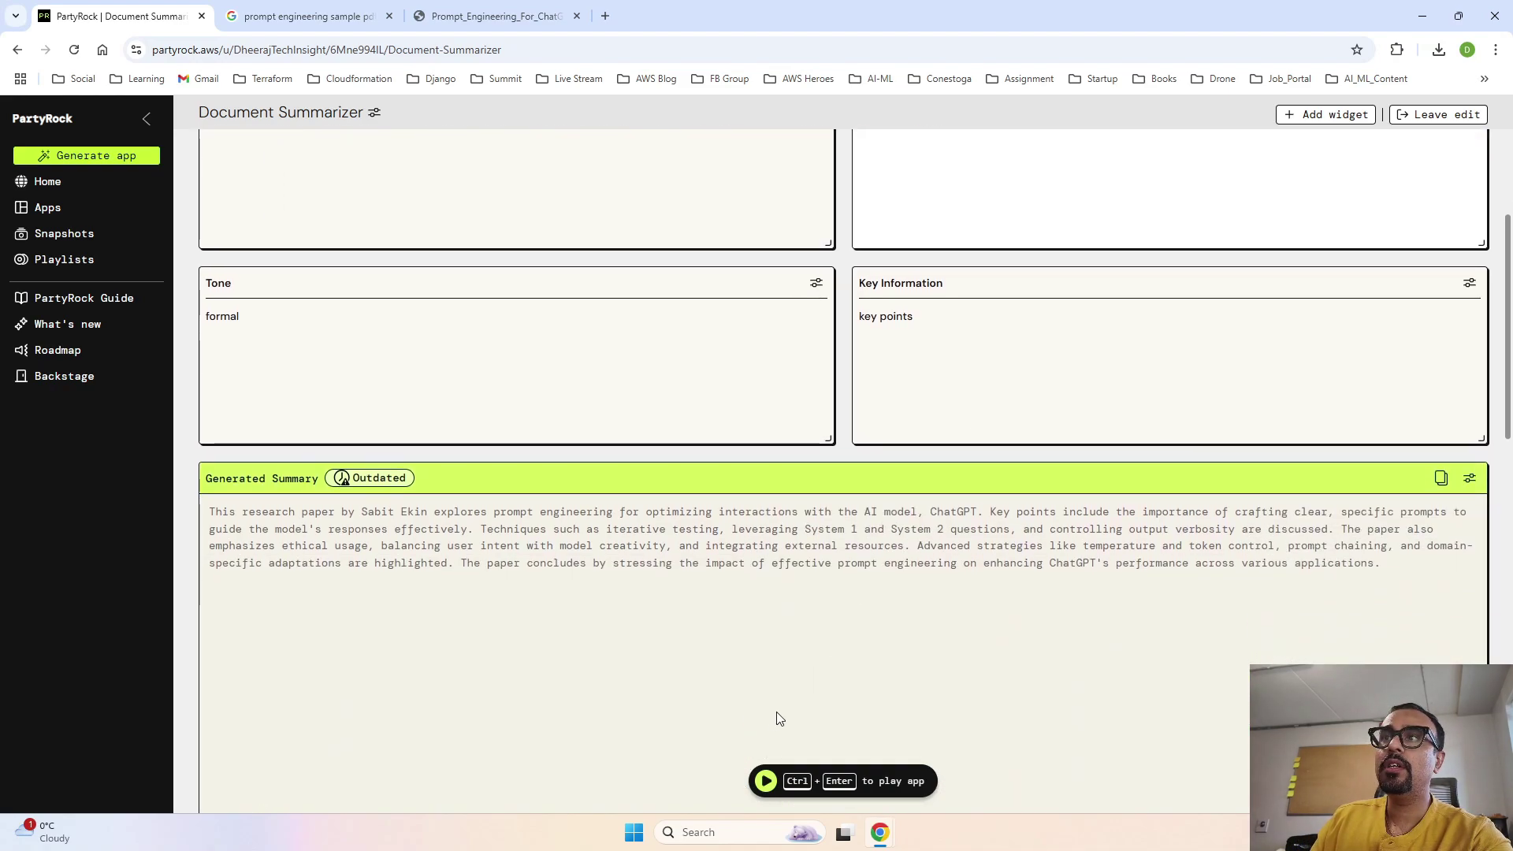
left_click(767, 781)
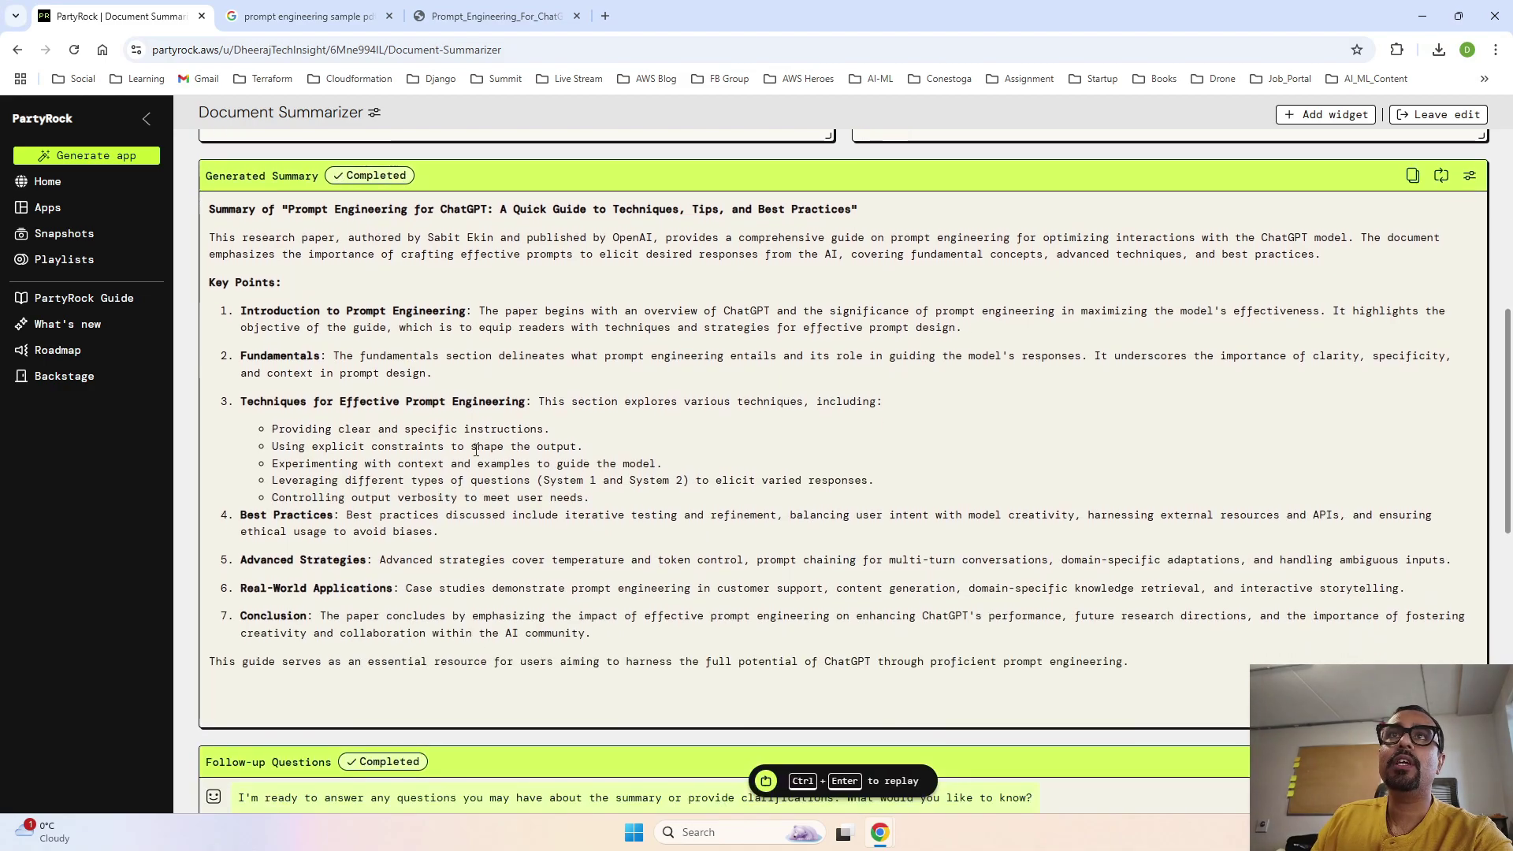
scroll(475, 450, "up", 1)
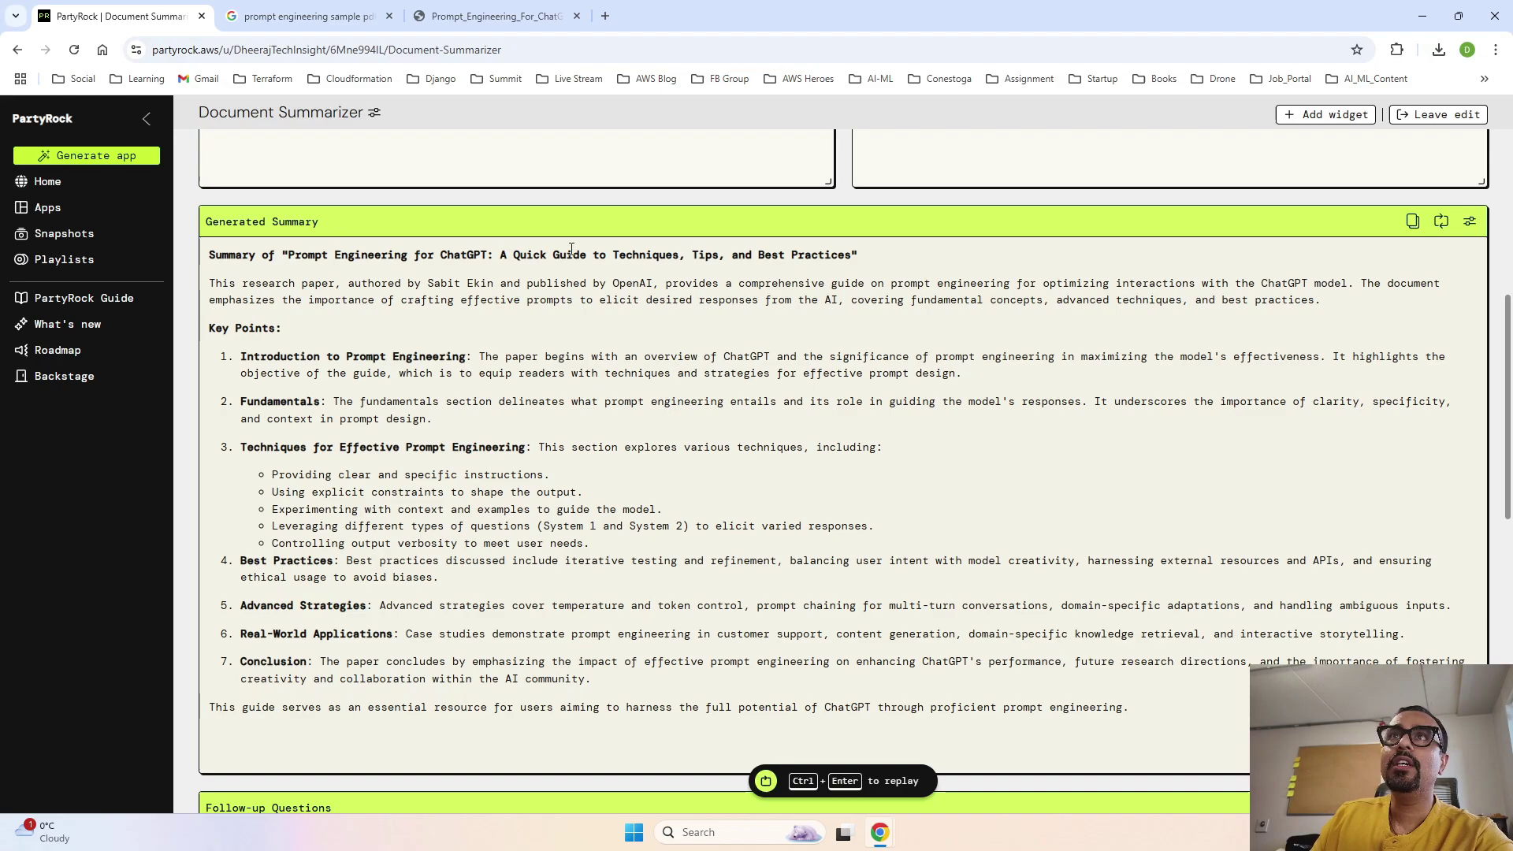
scroll(458, 394, "down", 1)
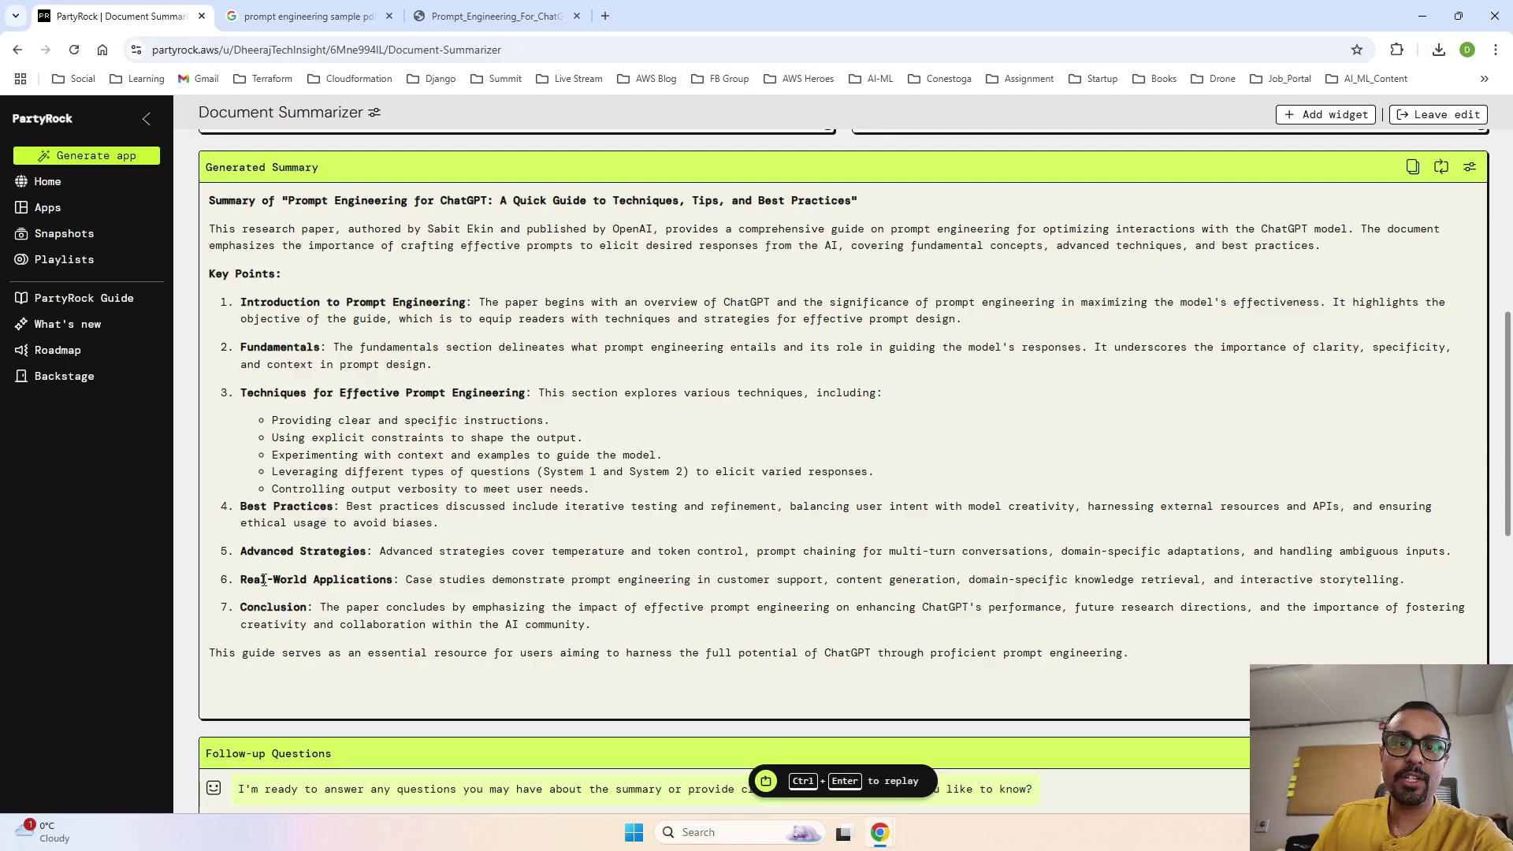
Compare the PDF's Contents page on page 2 with the summary, then return to the Document Summarizer
left_click(519, 13)
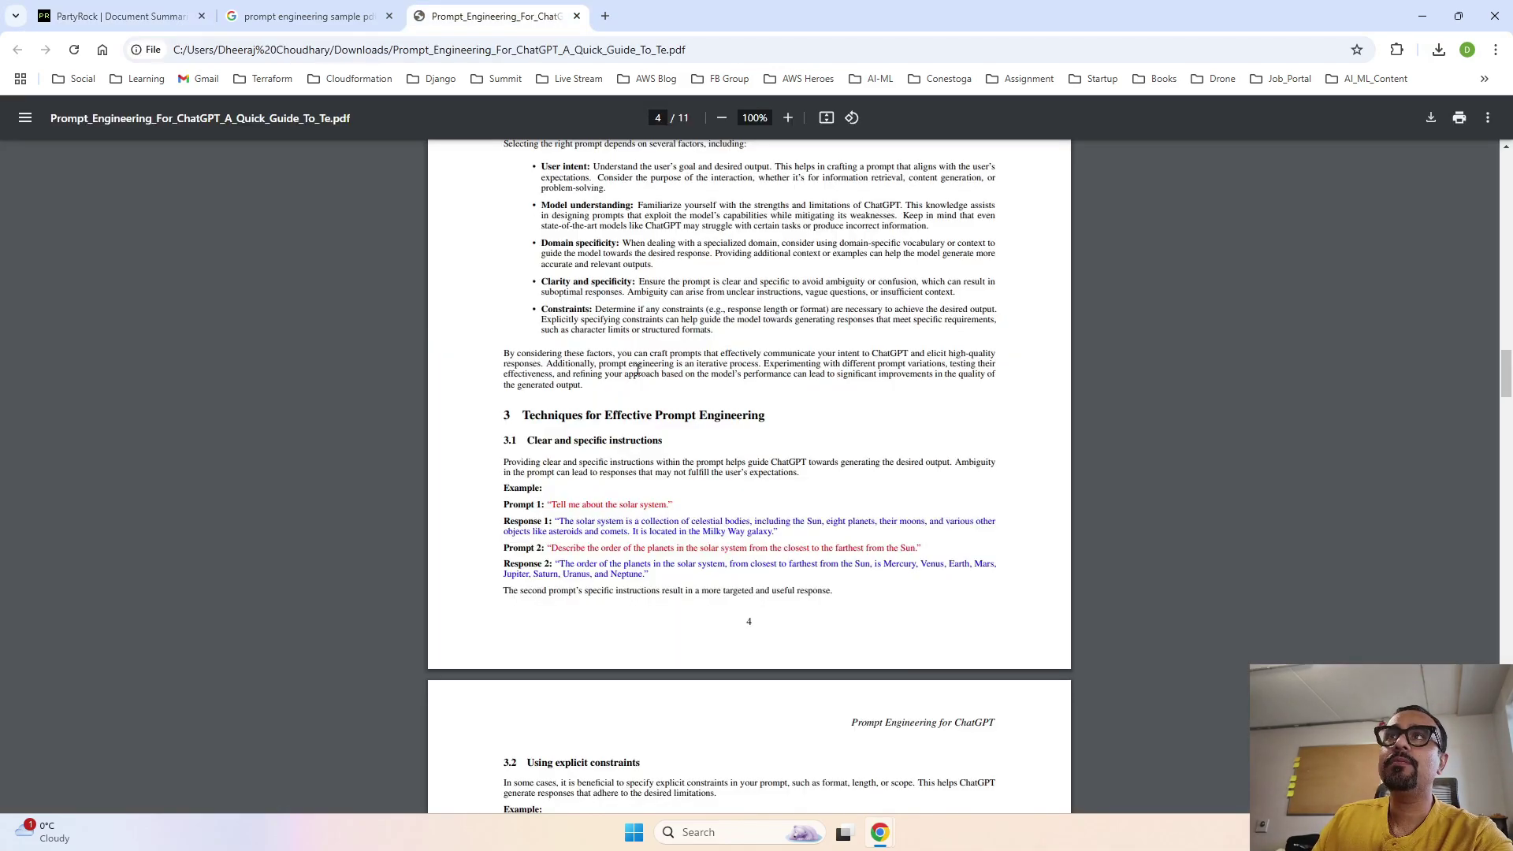
scroll(637, 369, "up", 10)
scroll(637, 368, "up", 15)
scroll(635, 365, "down", 8)
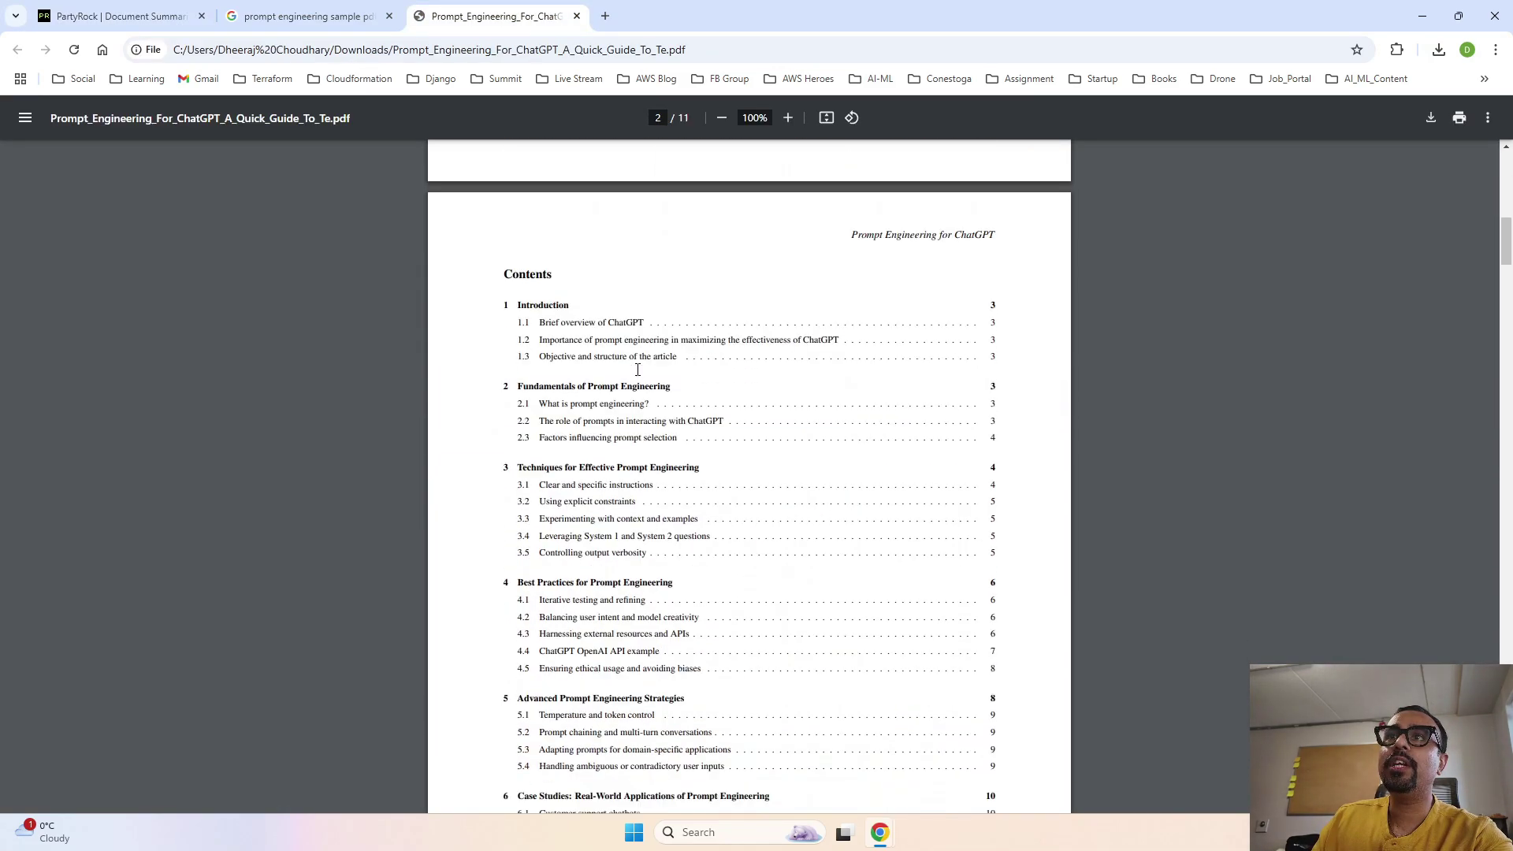
scroll(636, 410, "up", 4)
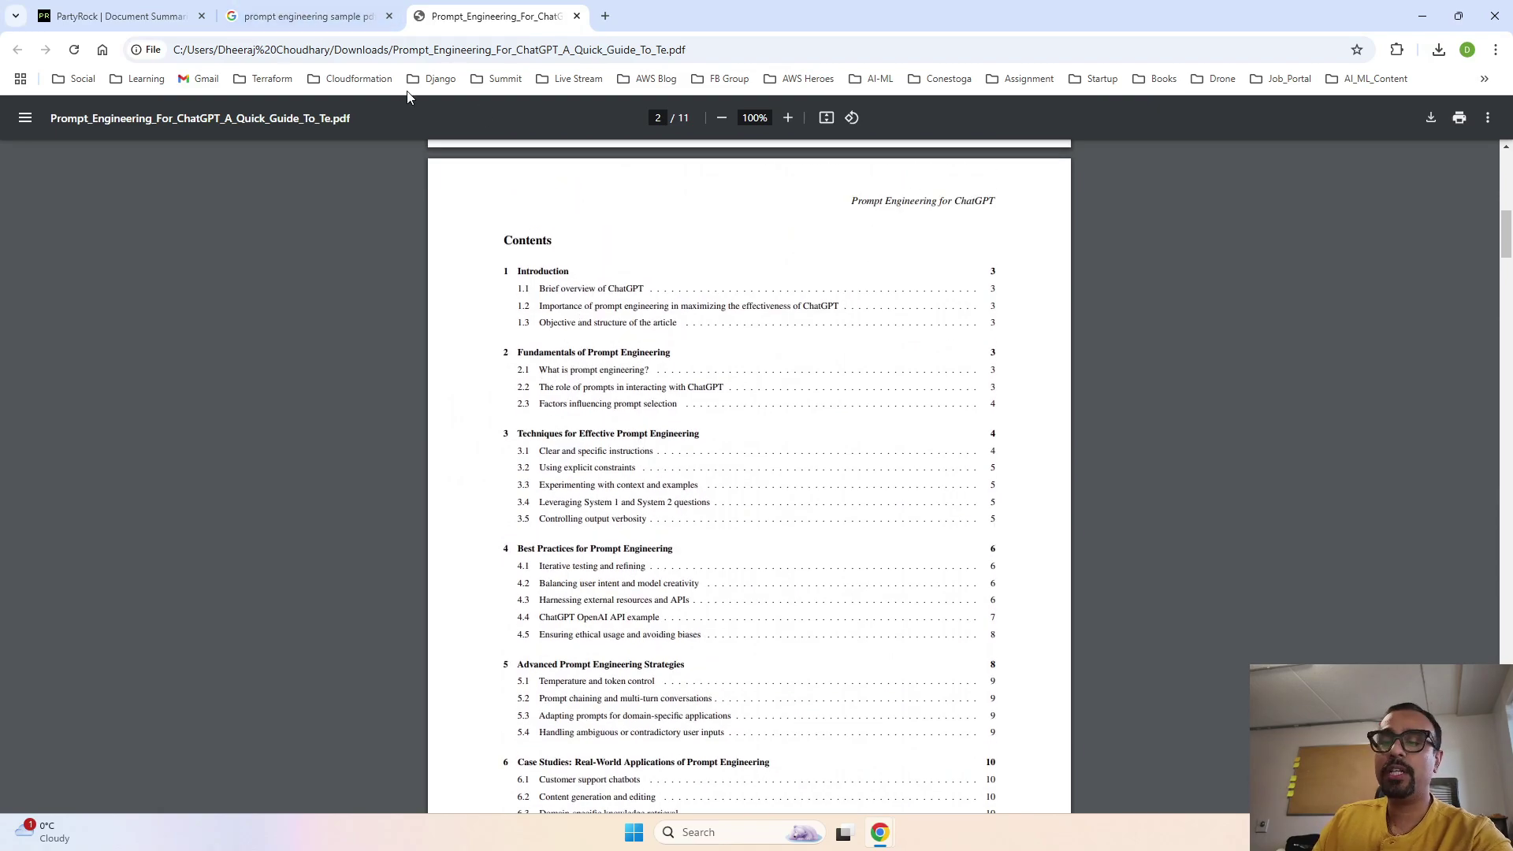
left_click(126, 17)
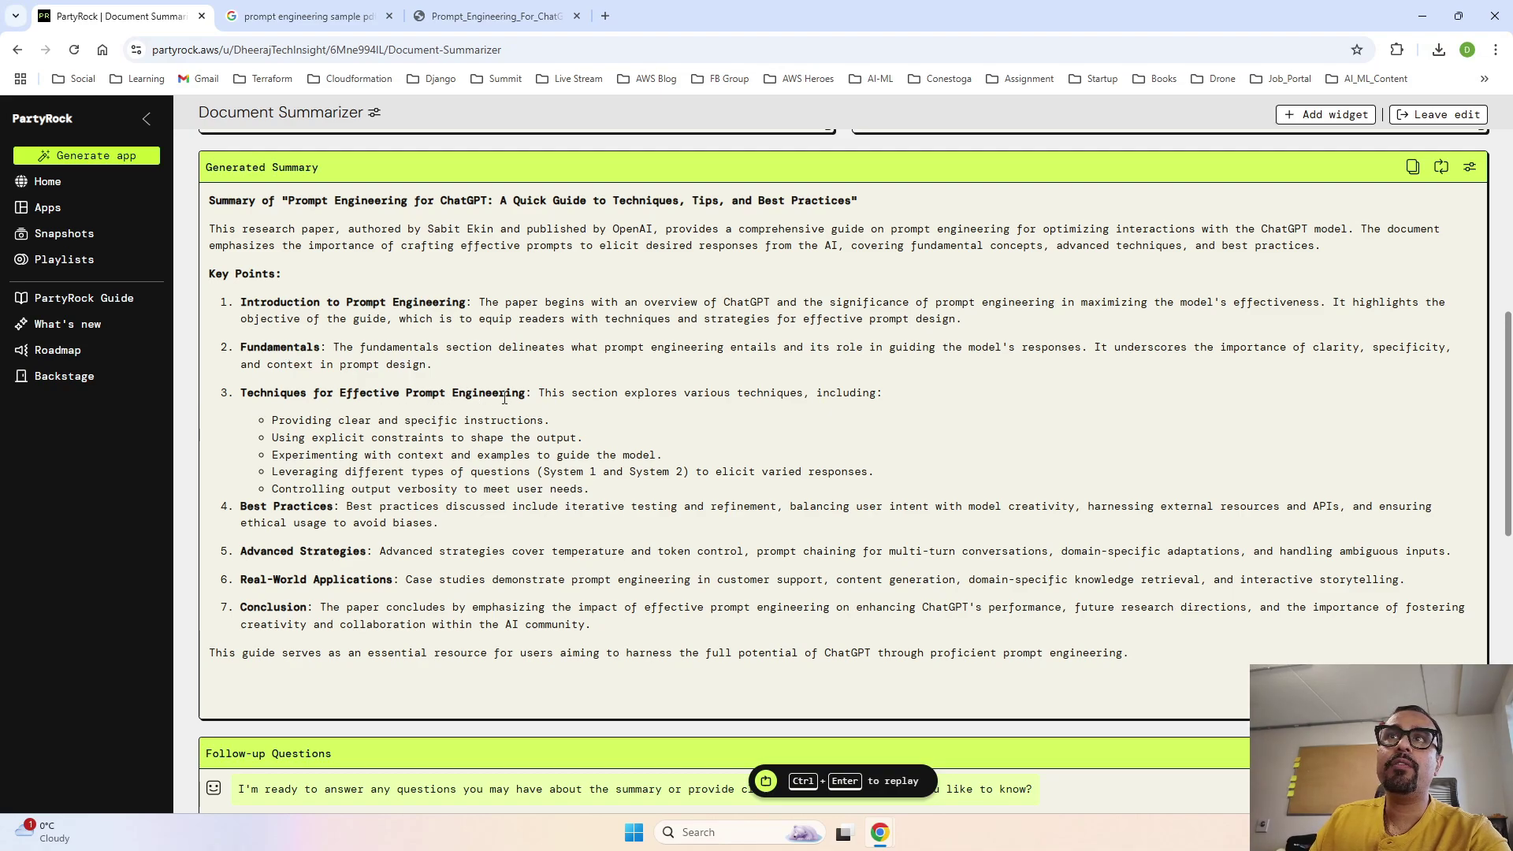
Scroll through the generated summary and click into the Follow-up Questions box
scroll(316, 461, "down", 1)
scroll(327, 505, "up", 1)
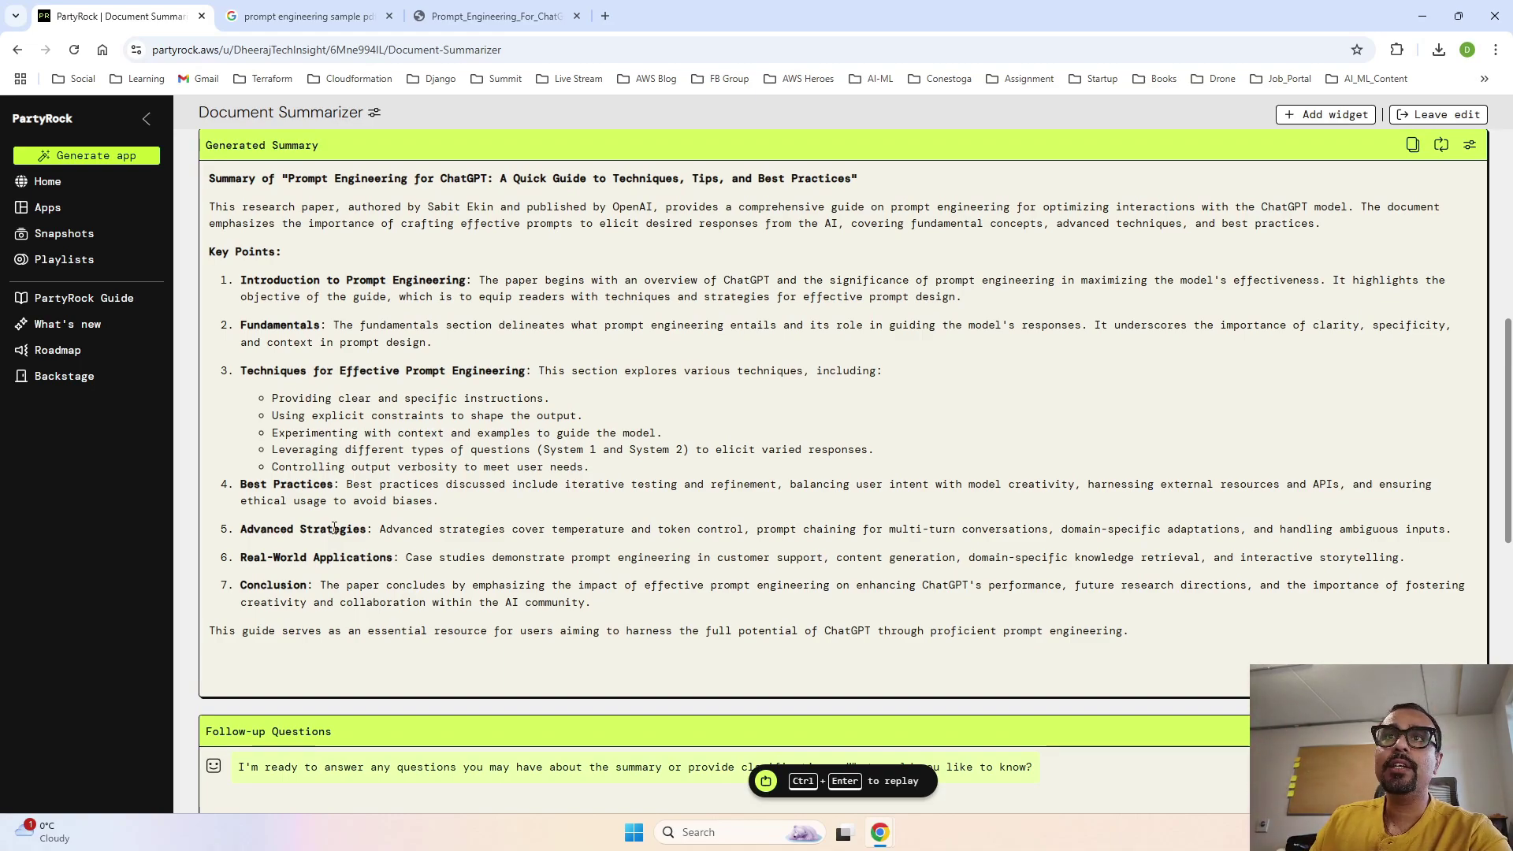
scroll(625, 529, "down", 1)
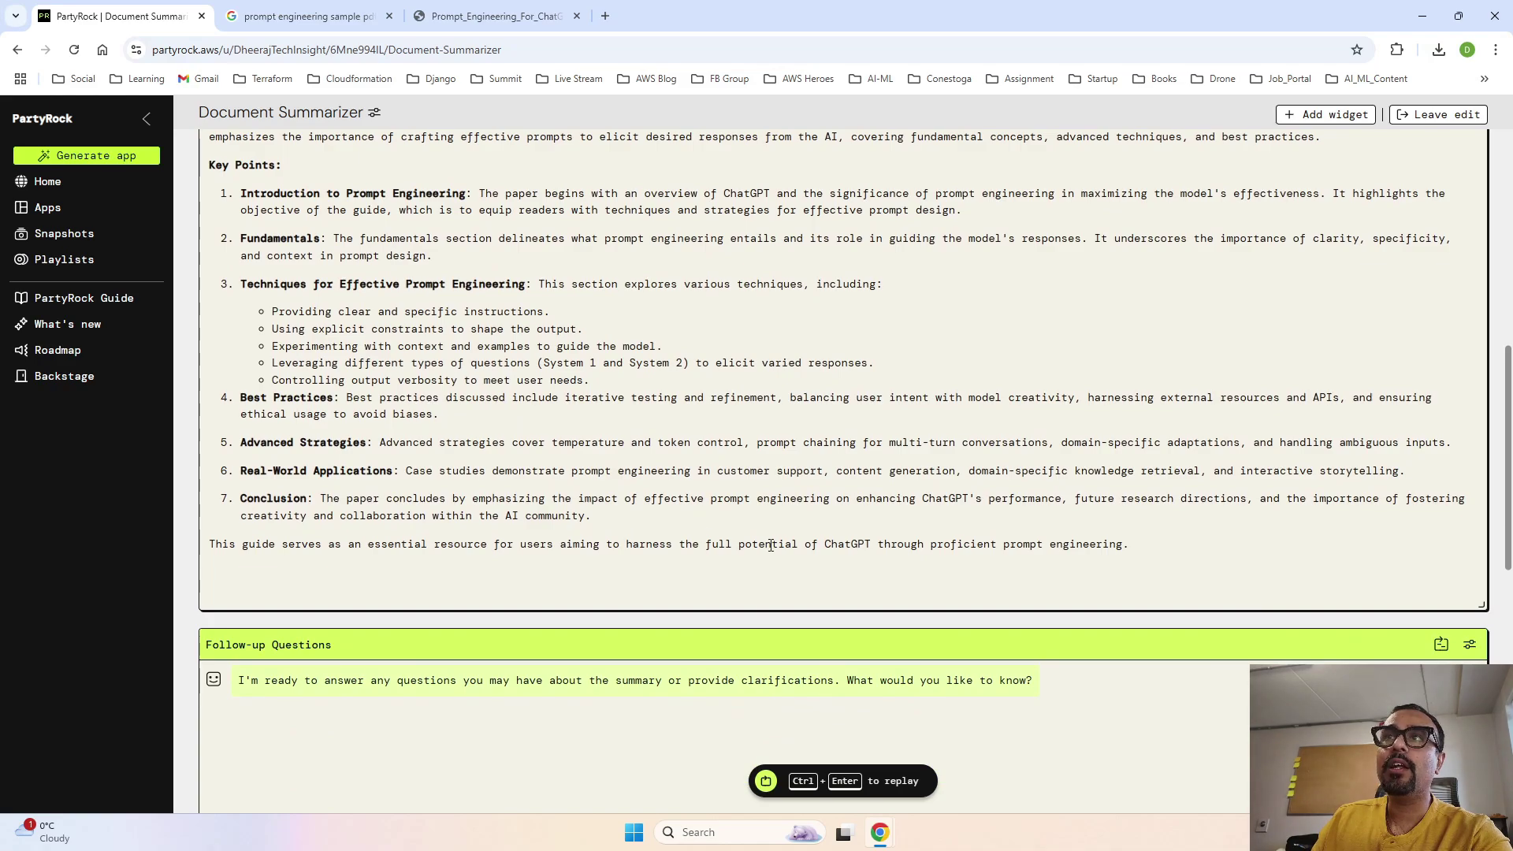
scroll(771, 550, "down", 1)
scroll(771, 551, "up", 2)
scroll(771, 551, "down", 2)
scroll(771, 550, "down", 5)
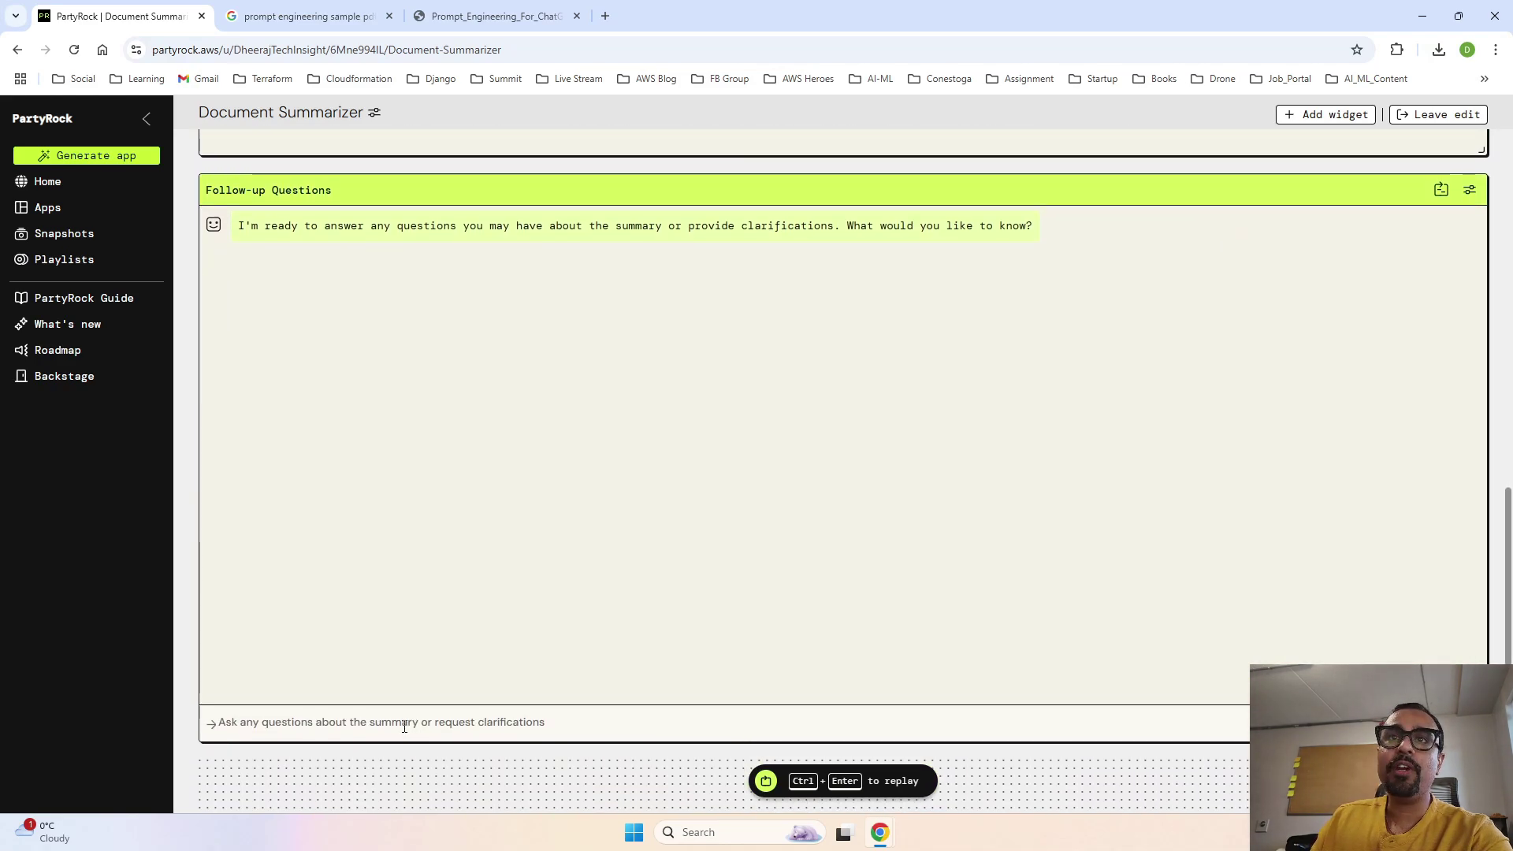
left_click(404, 726)
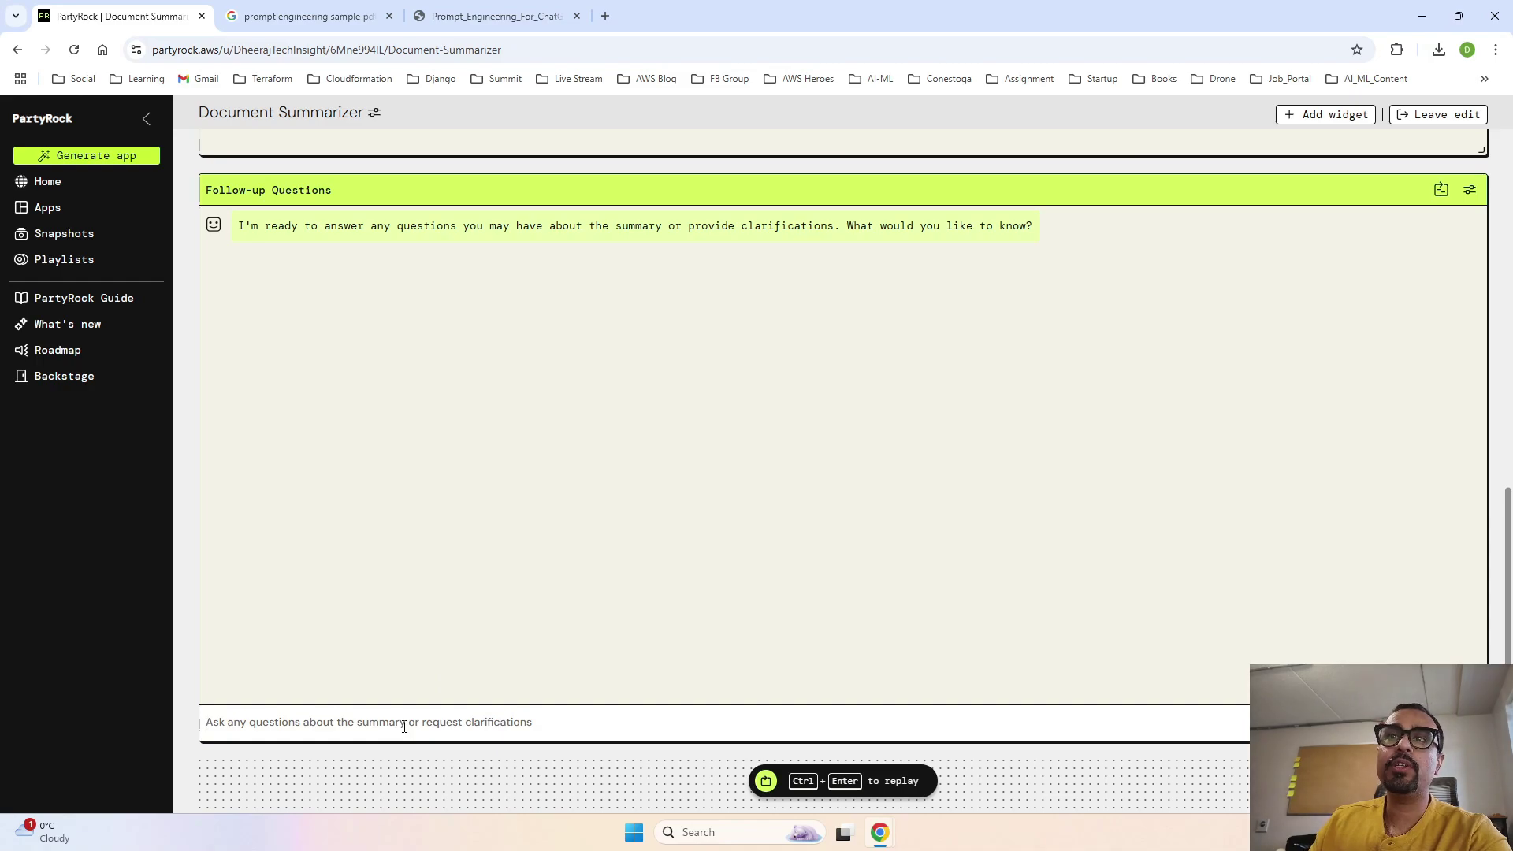
Select the 'Techniques for Effective Prompt Engineering' heading in the summary for copying
scroll(759, 584, "up", 6)
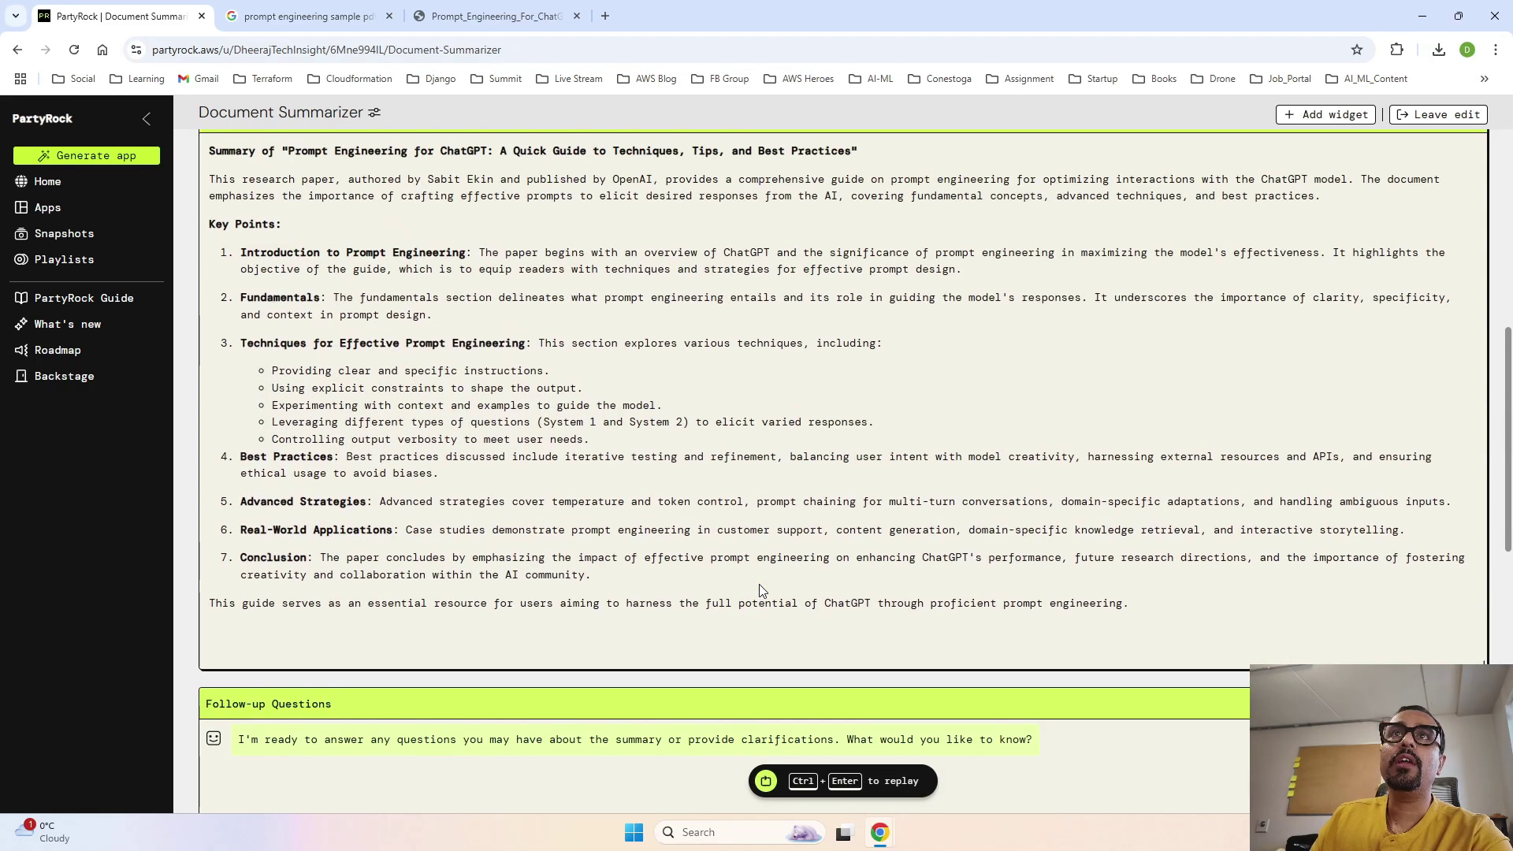
scroll(567, 498, "down", 1)
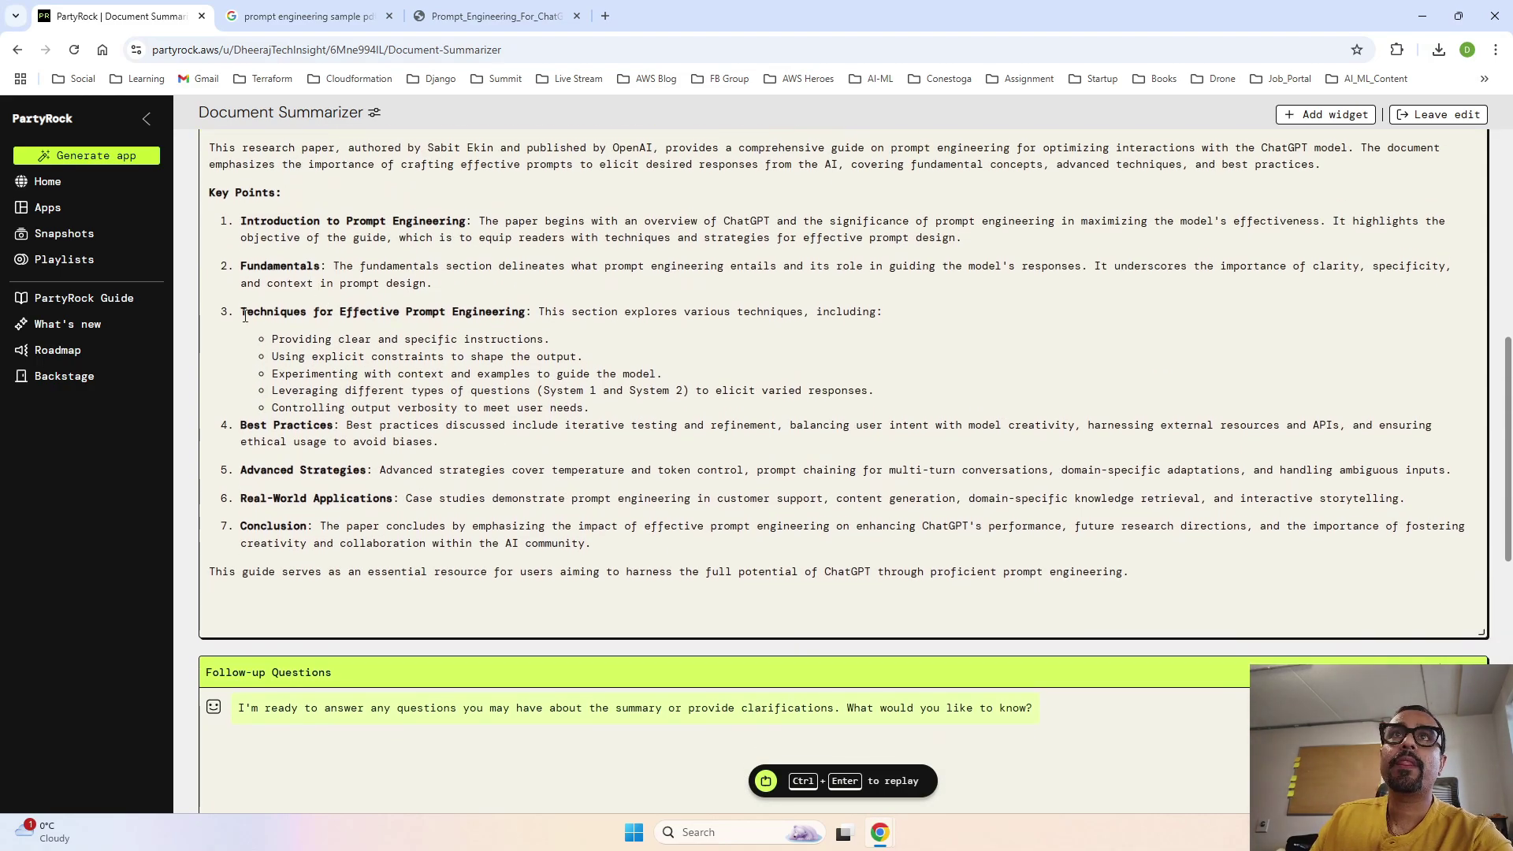
left_click_drag(242, 316, 527, 312)
key("ctrl+c")
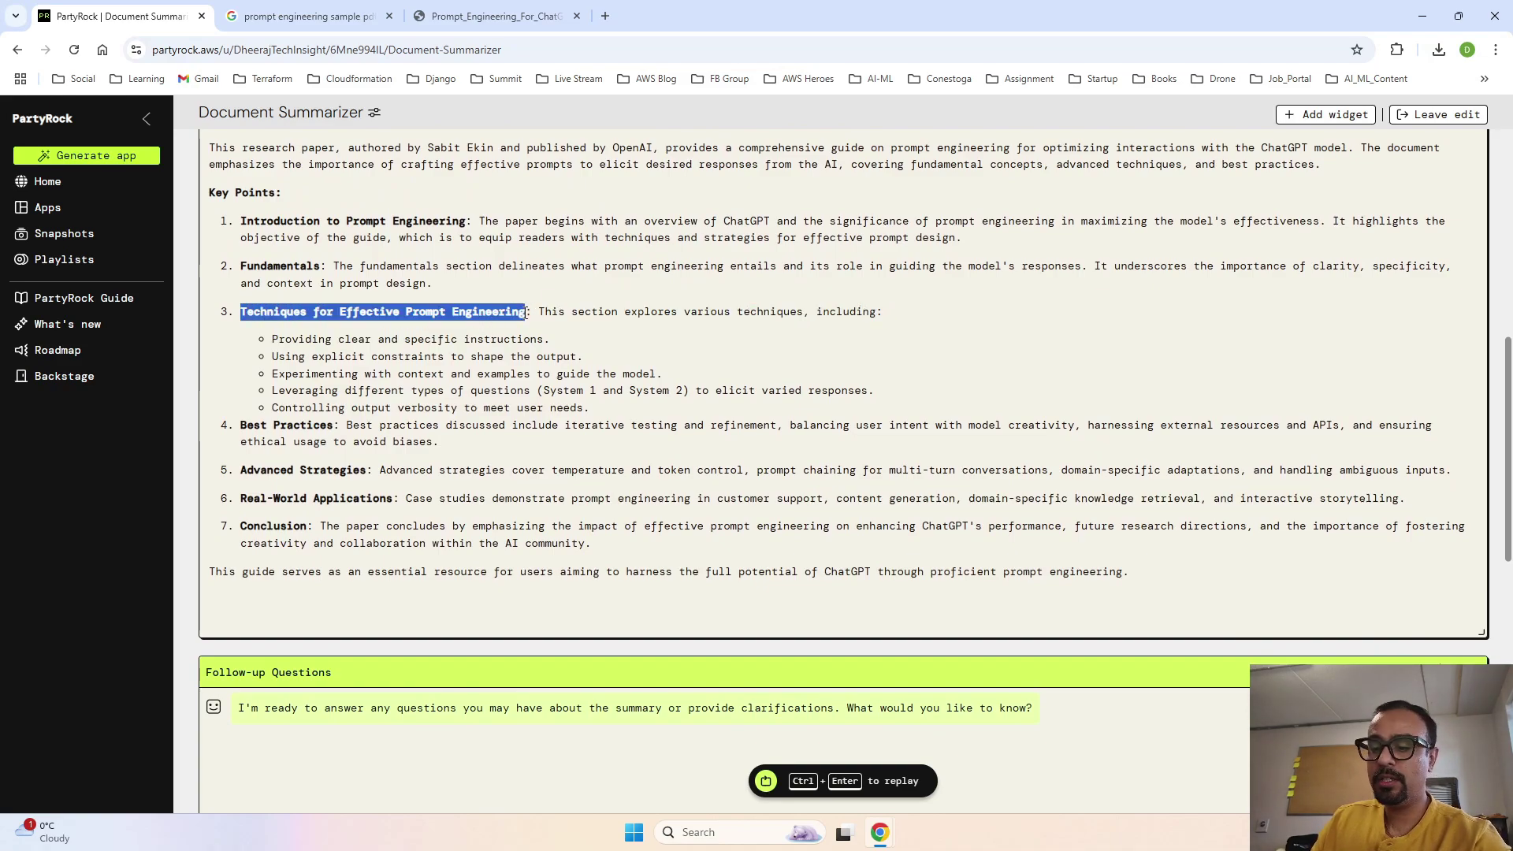
scroll(527, 313, "up", 1)
scroll(432, 540, "down", 8)
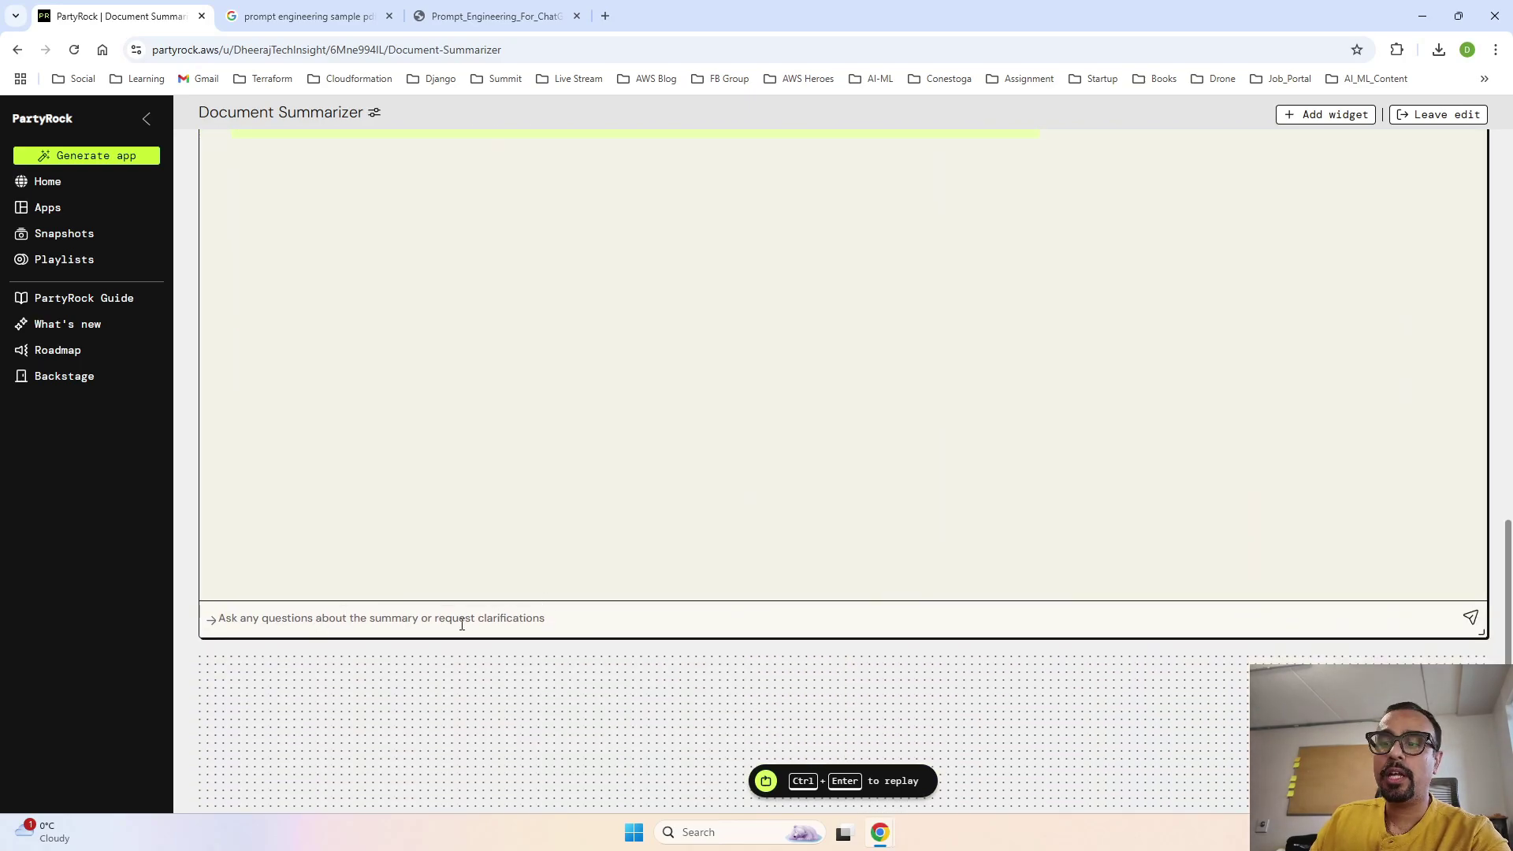
Ask the chatbot to explain "Techniques for Effective Prompt Engineering" in detail and read the five-technique answer
left_click(461, 624)
type("exp")
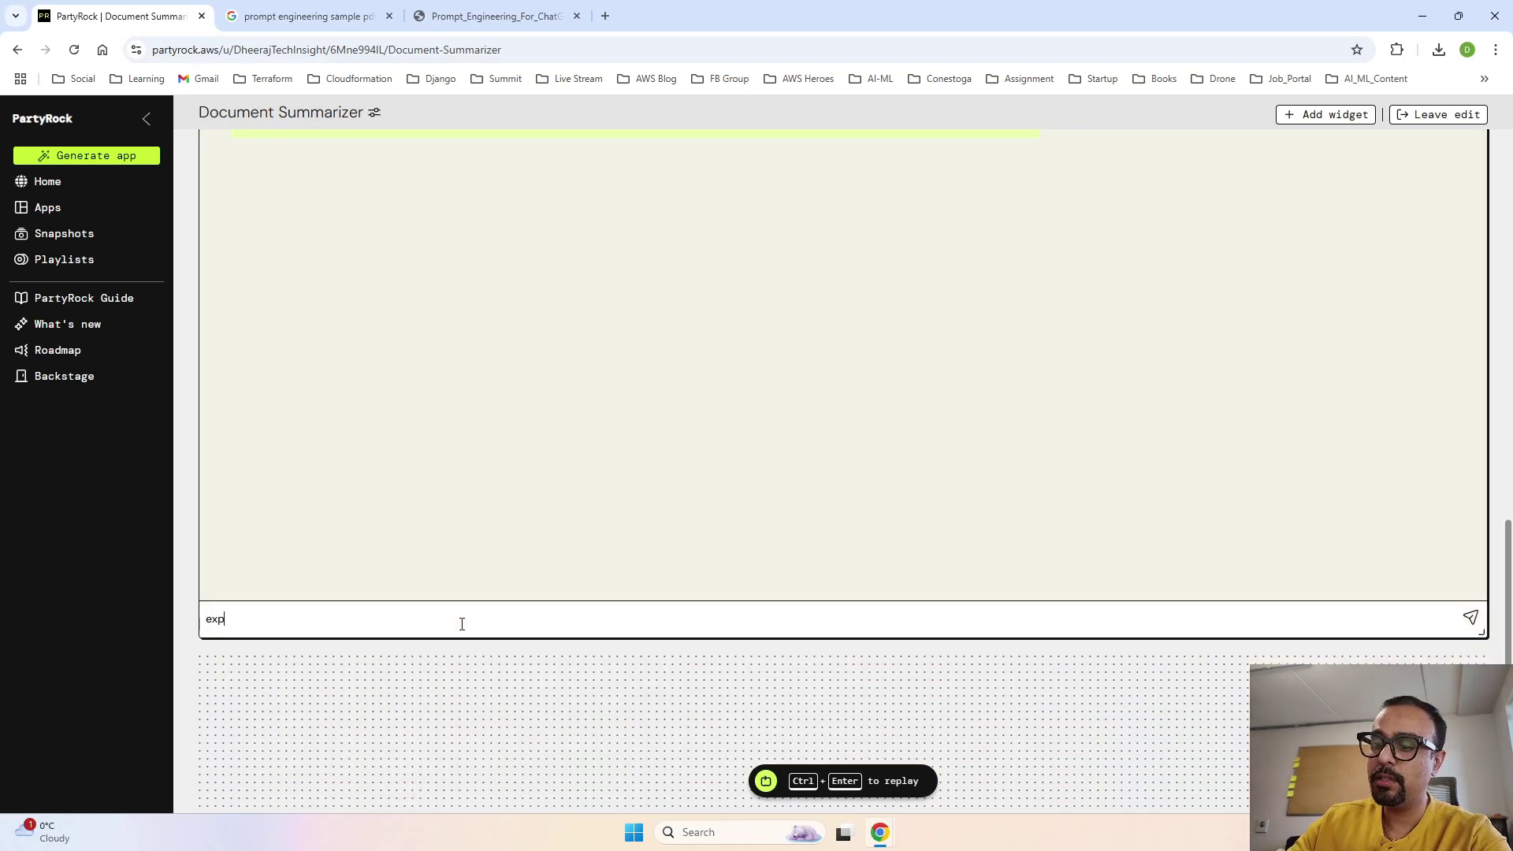
type("lain")
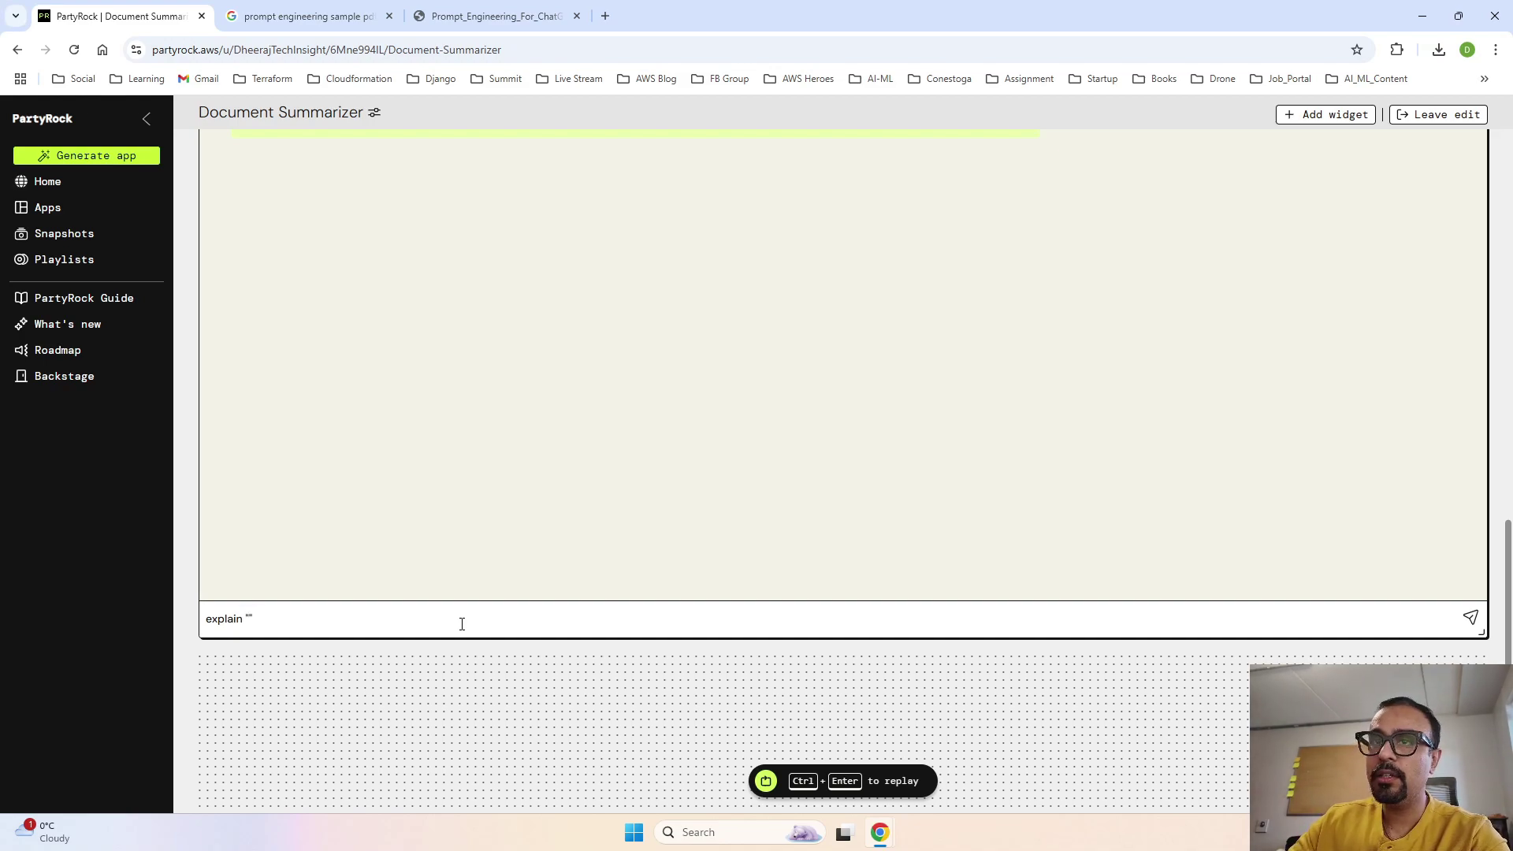
key("ctrl+v")
type("in detai")
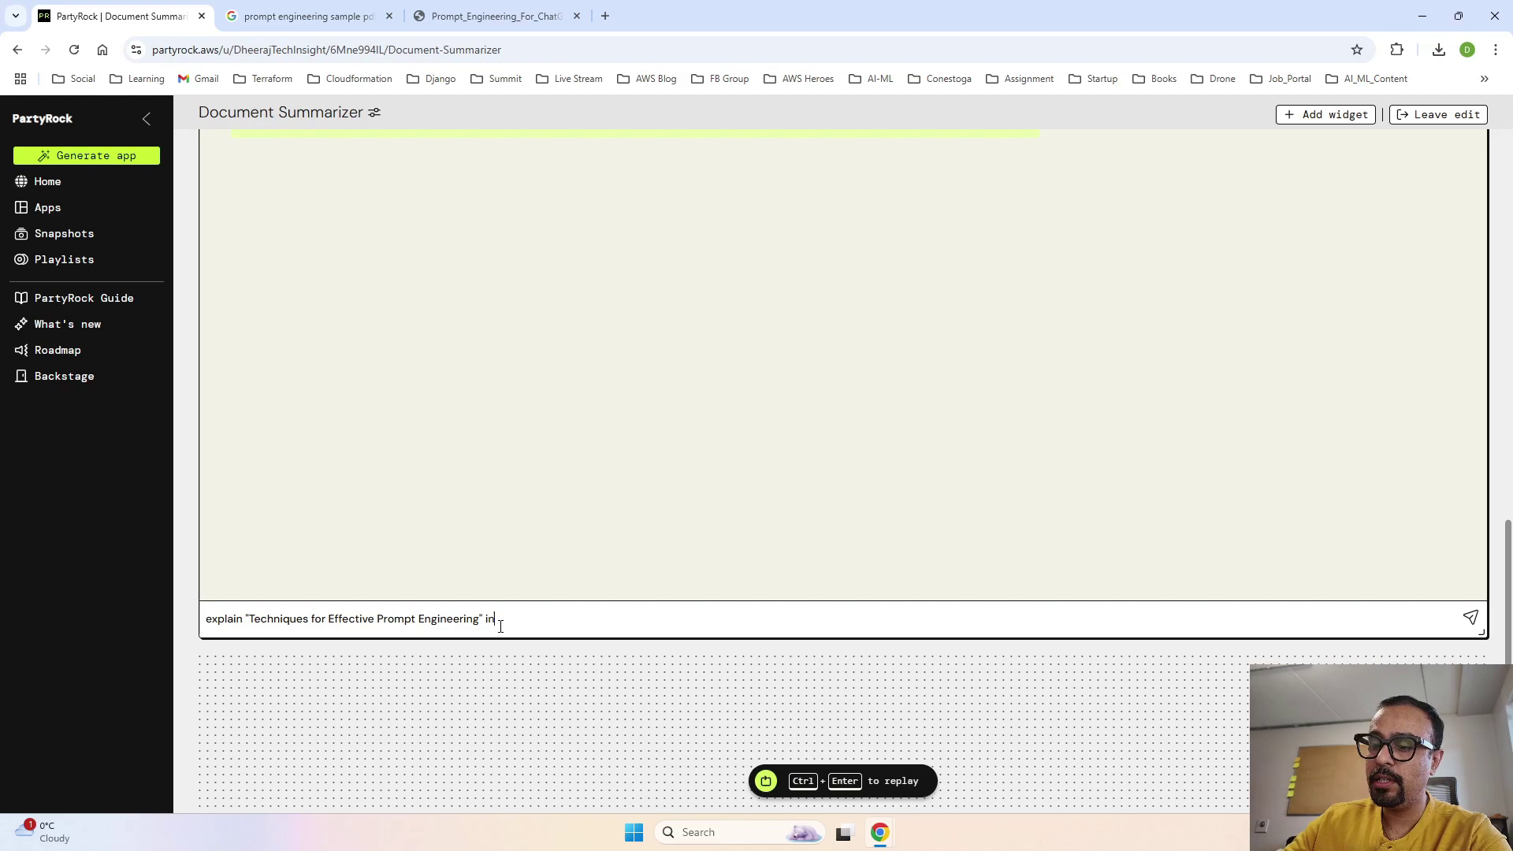
key("Return")
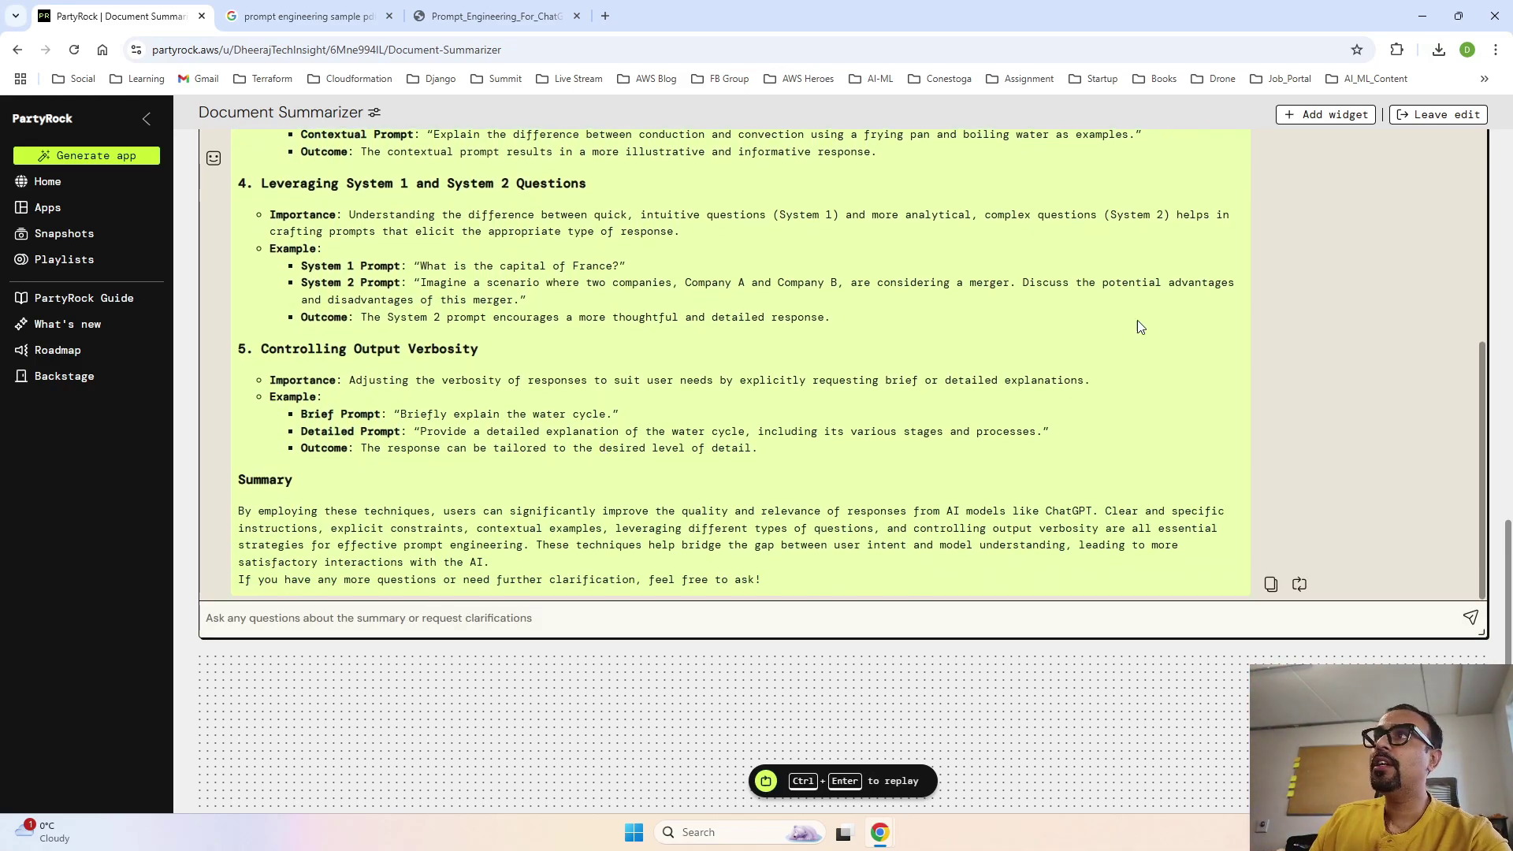
scroll(1052, 368, "up", 4)
scroll(617, 366, "up", 2)
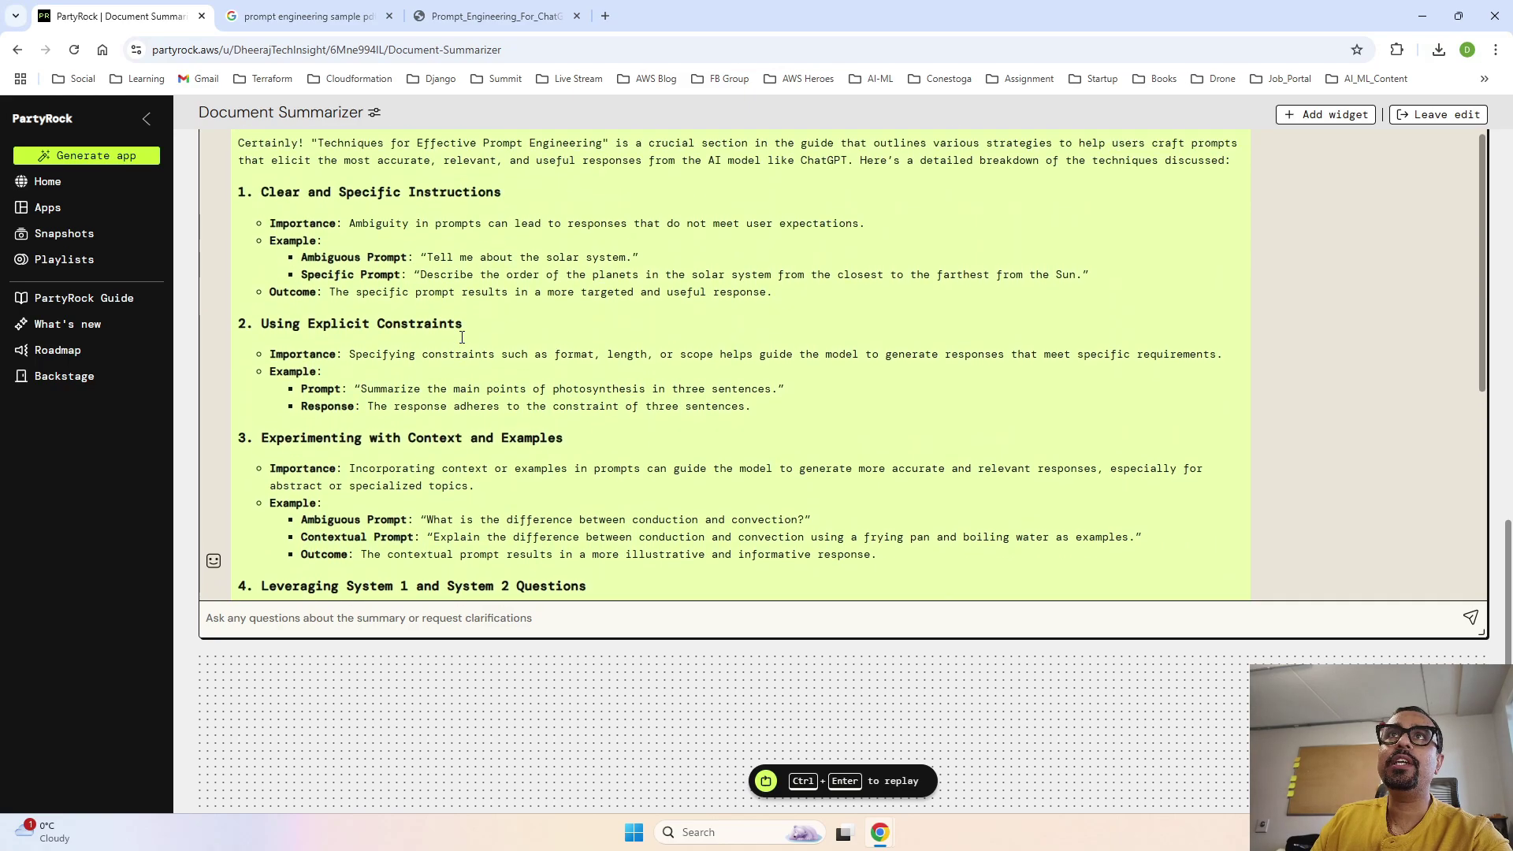
scroll(524, 333, "down", 5)
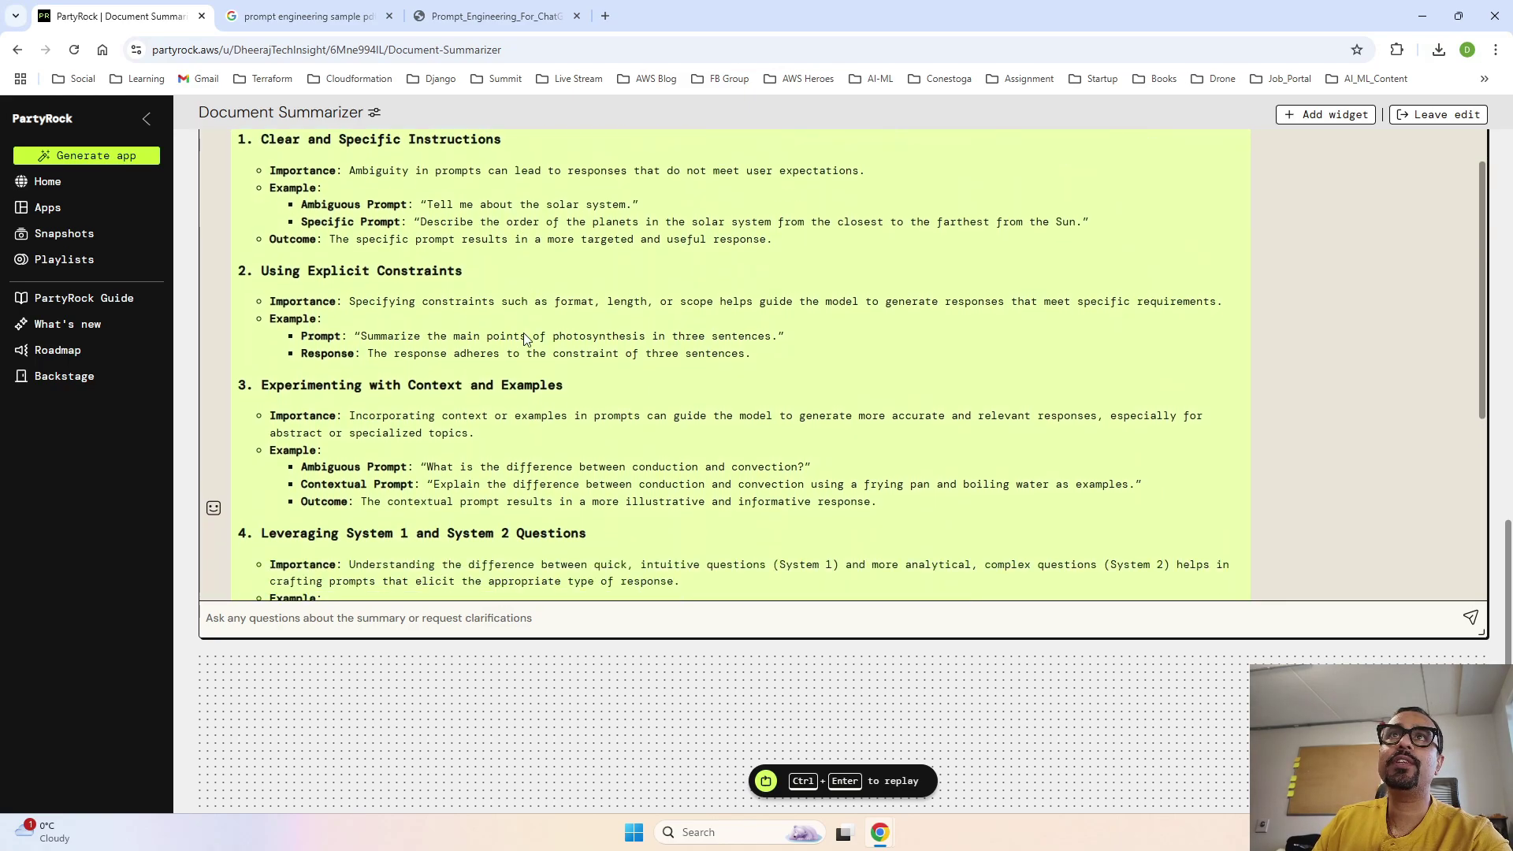
scroll(525, 333, "down", 1)
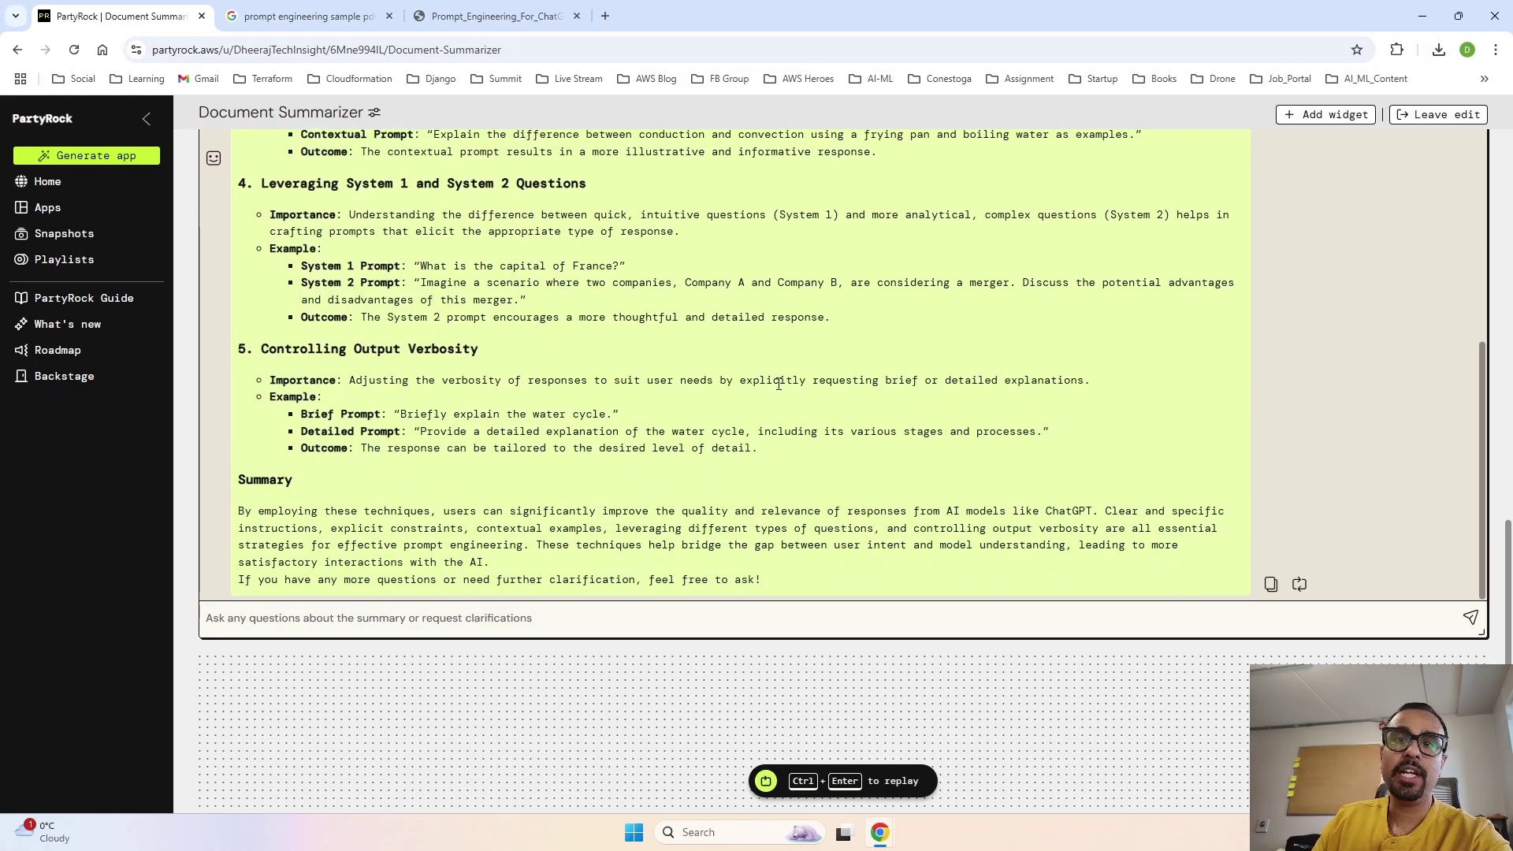
scroll(1402, 328, "up", 10)
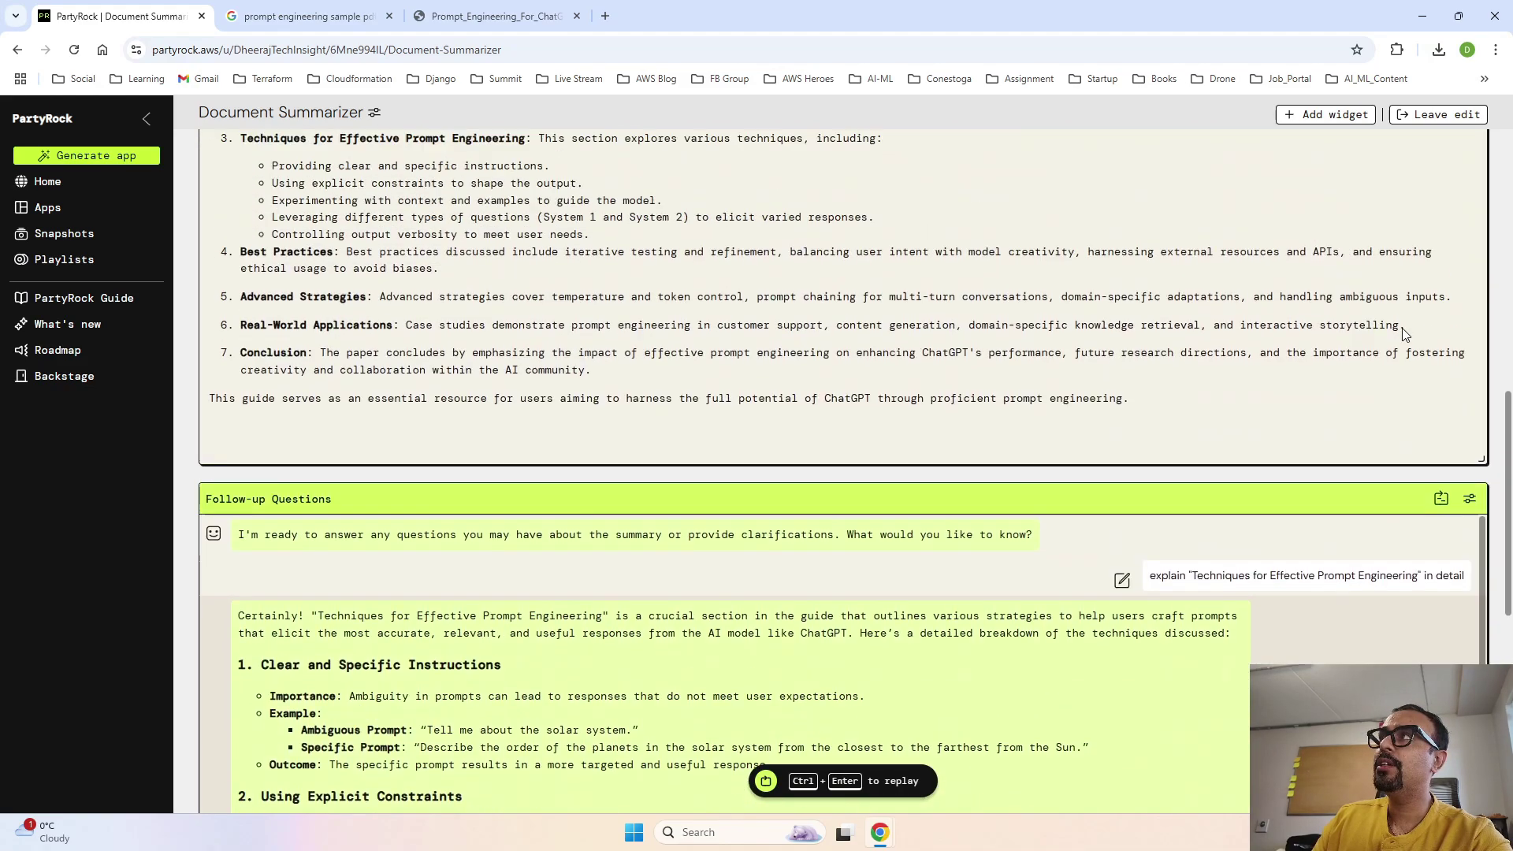
scroll(1339, 409, "up", 7)
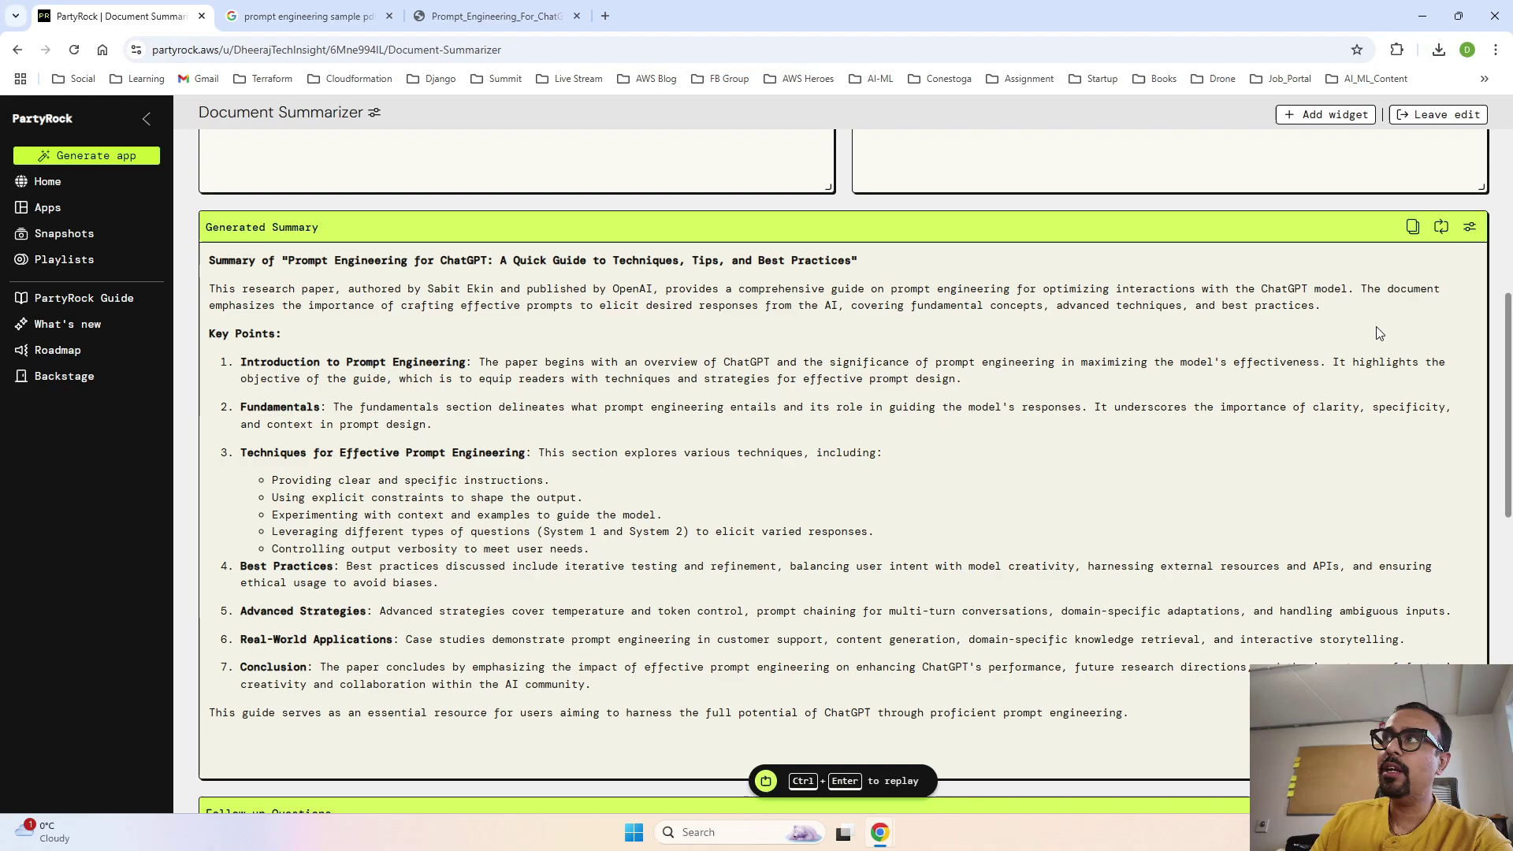
left_click(1470, 228)
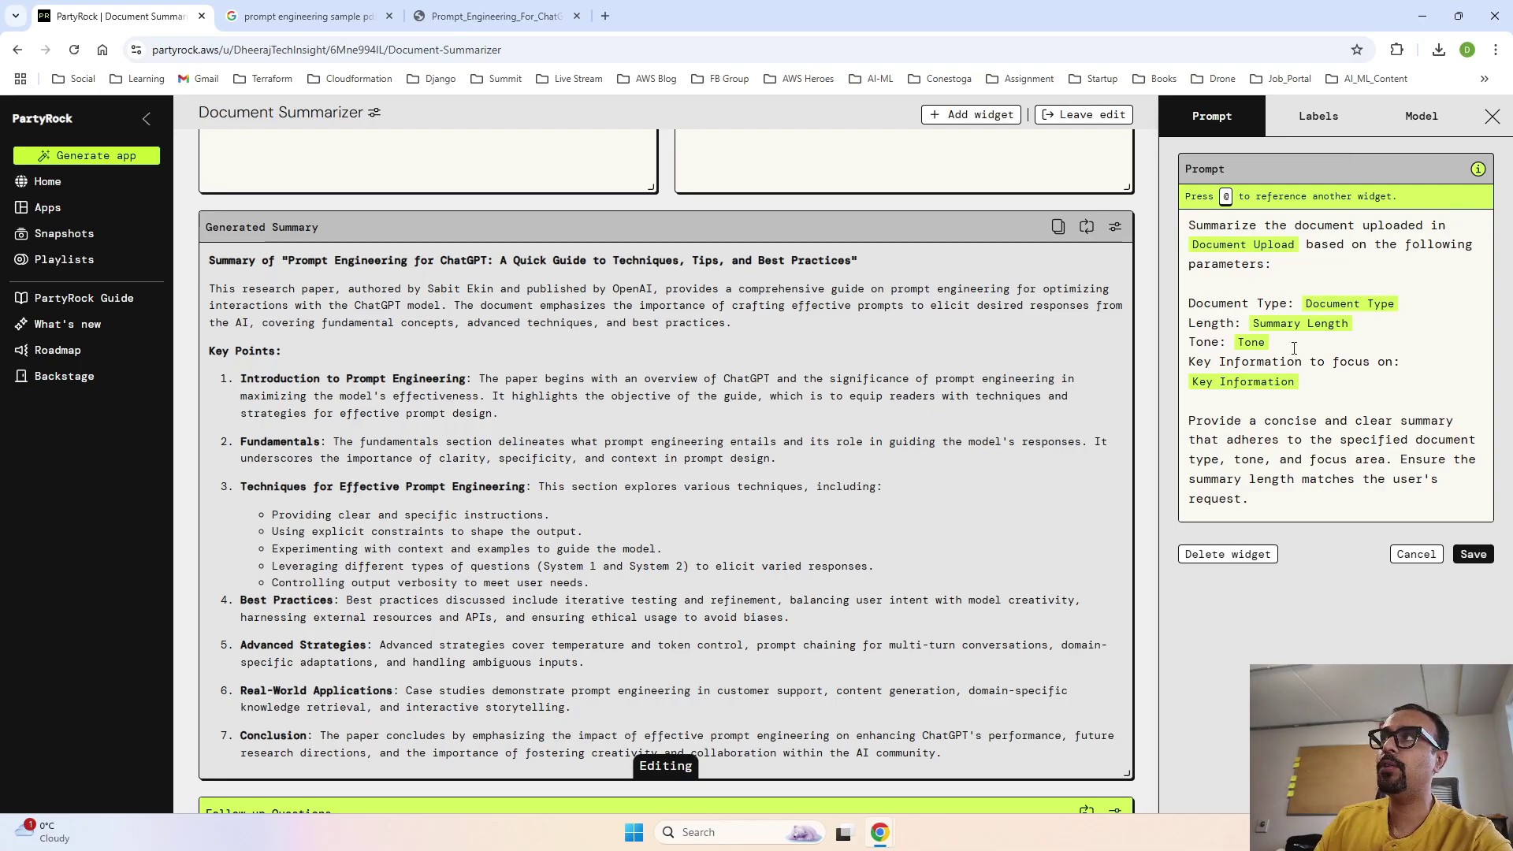
mouse_move(1242, 245)
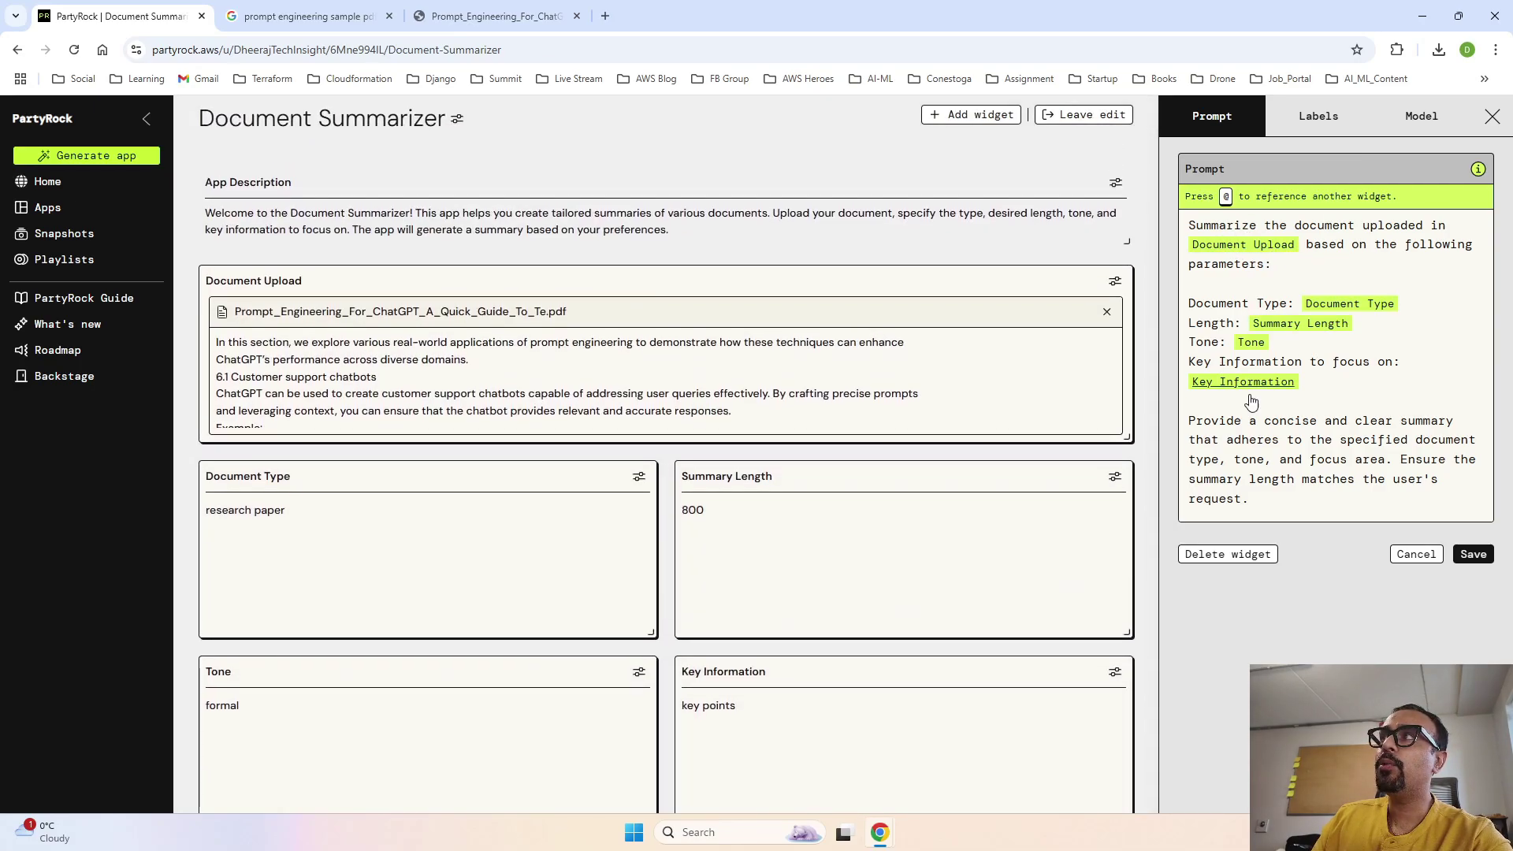
scroll(938, 513, "down", 7)
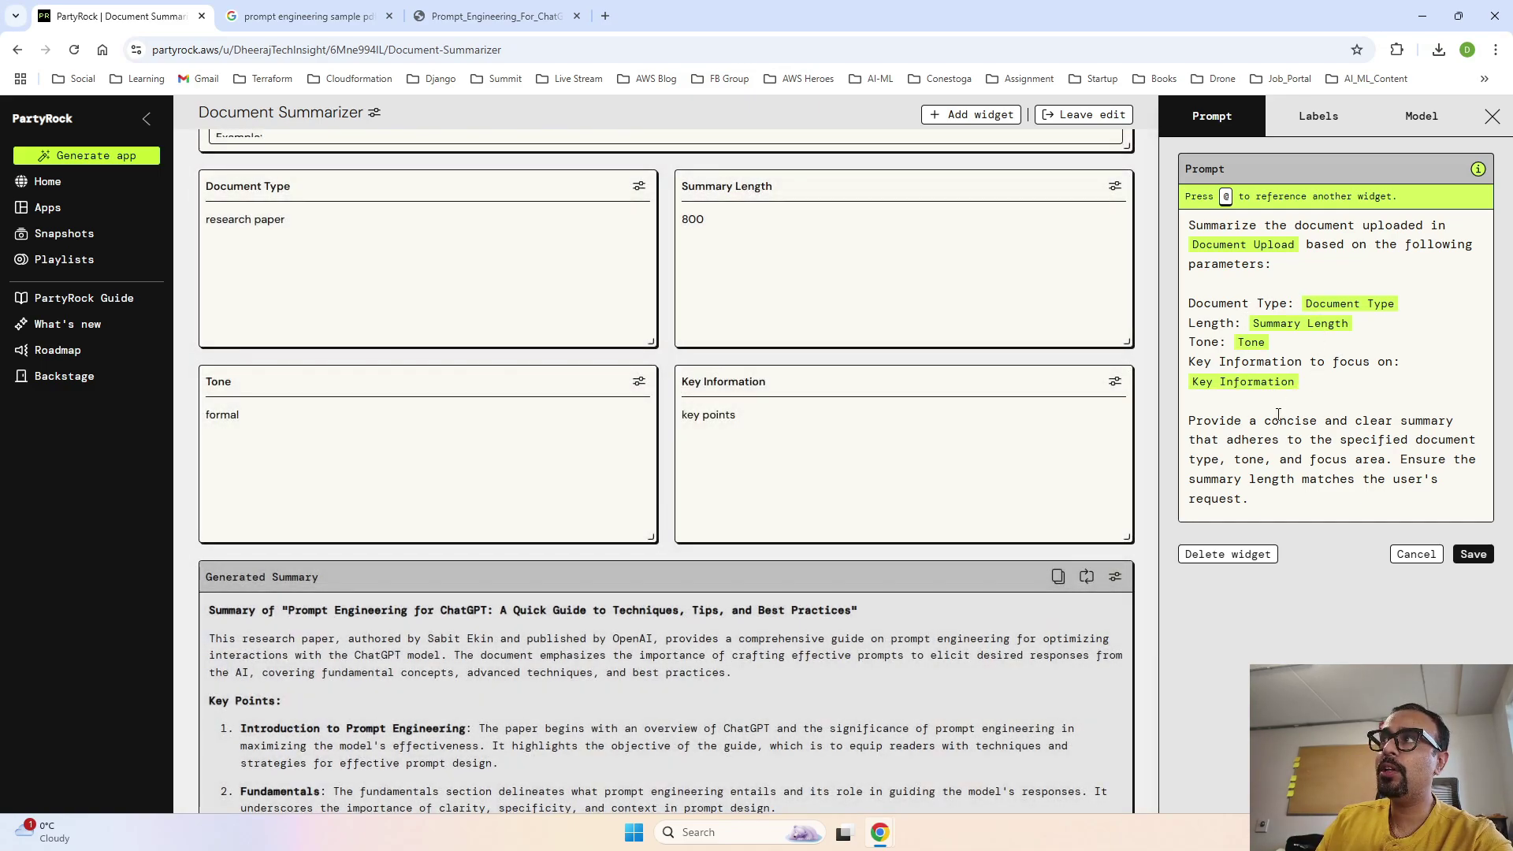
left_click_drag(1255, 498, 1189, 428)
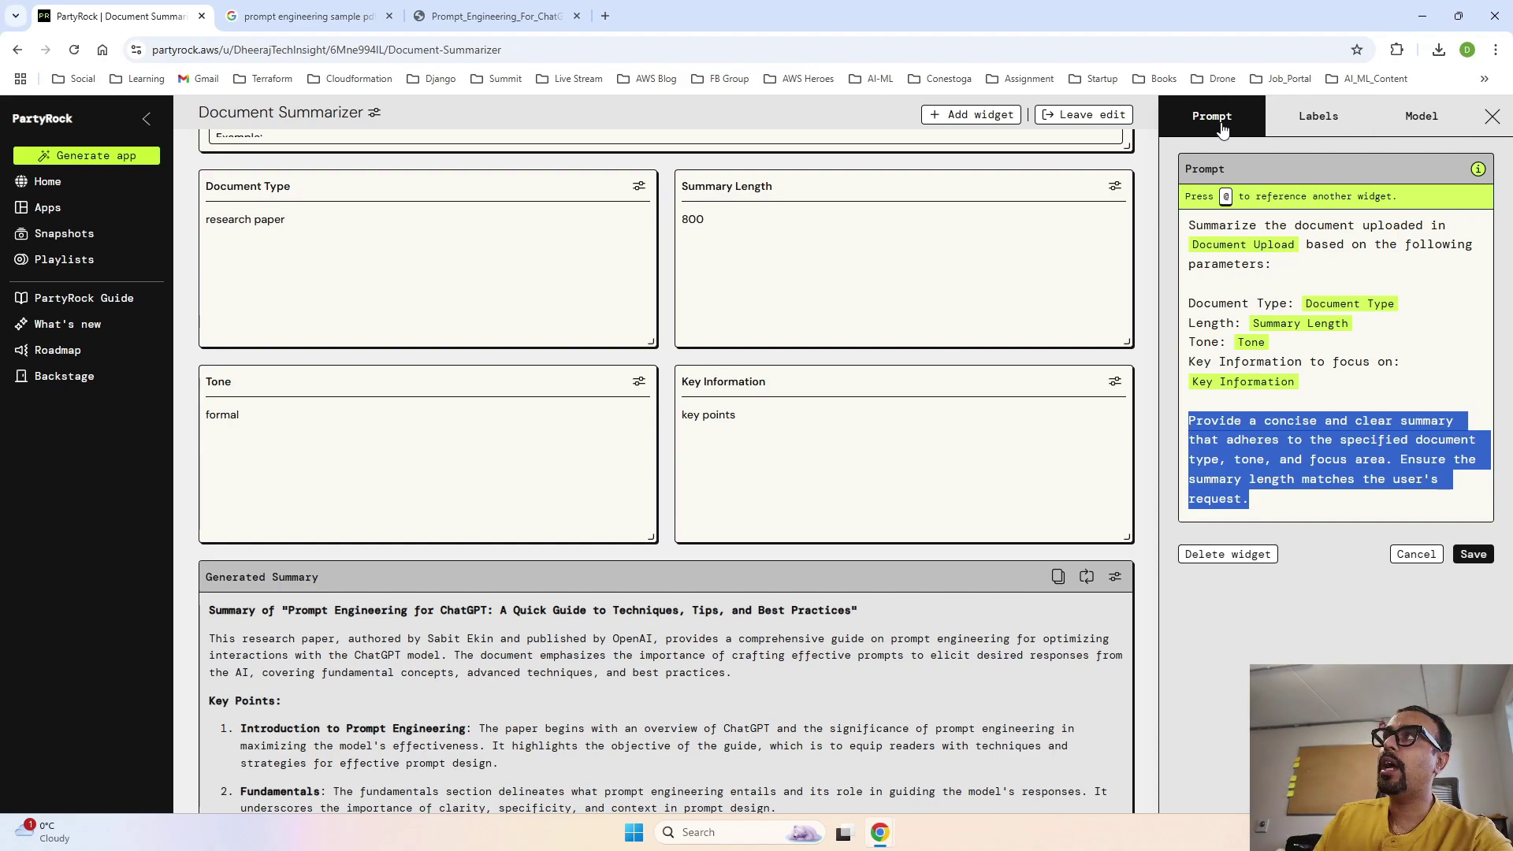
left_click(1492, 117)
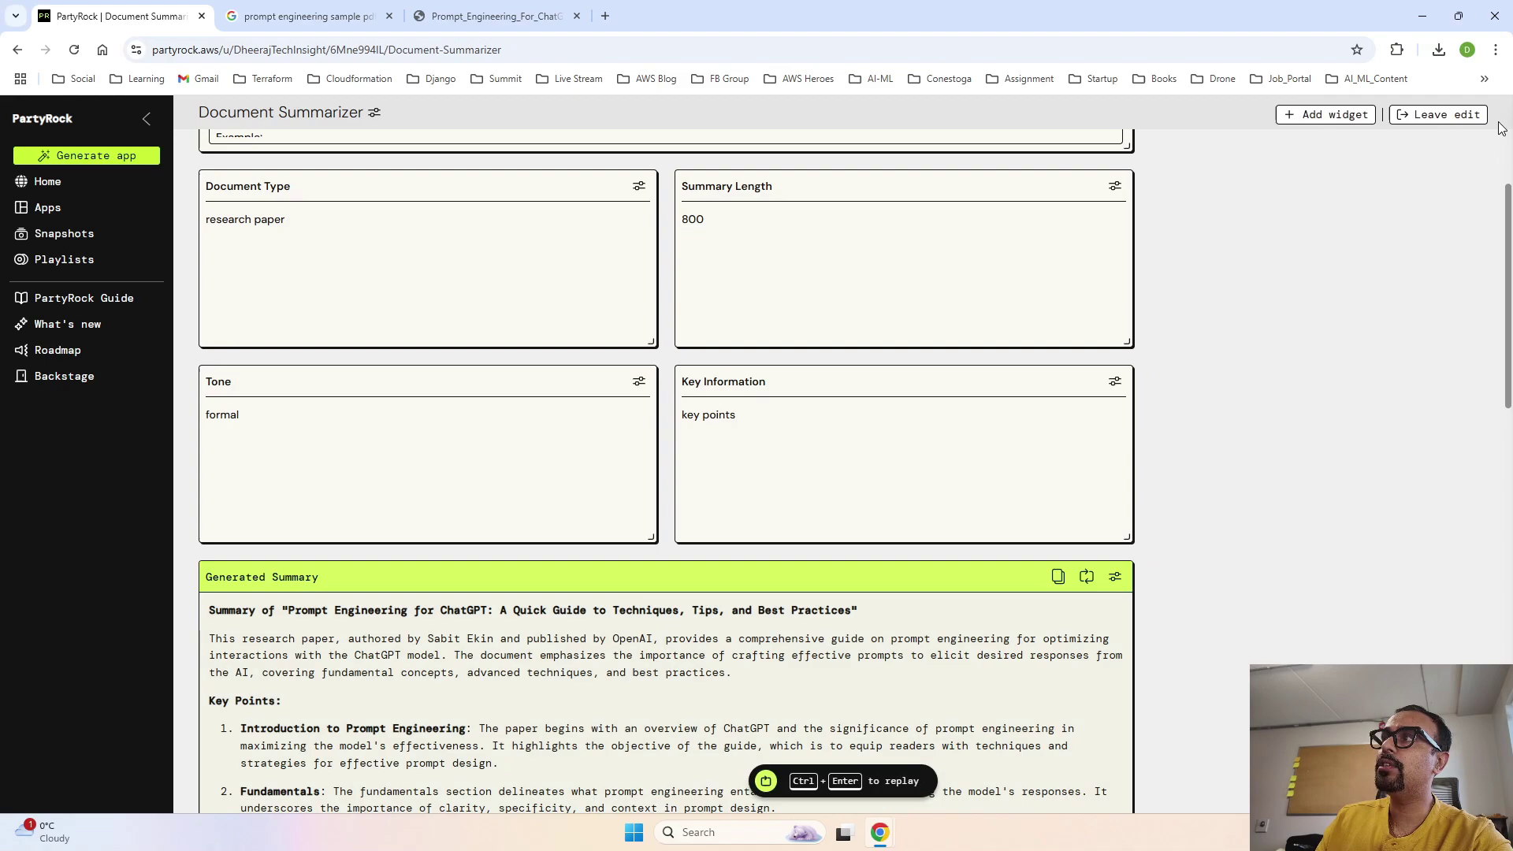
scroll(1244, 504, "down", 5)
scroll(1287, 541, "down", 4)
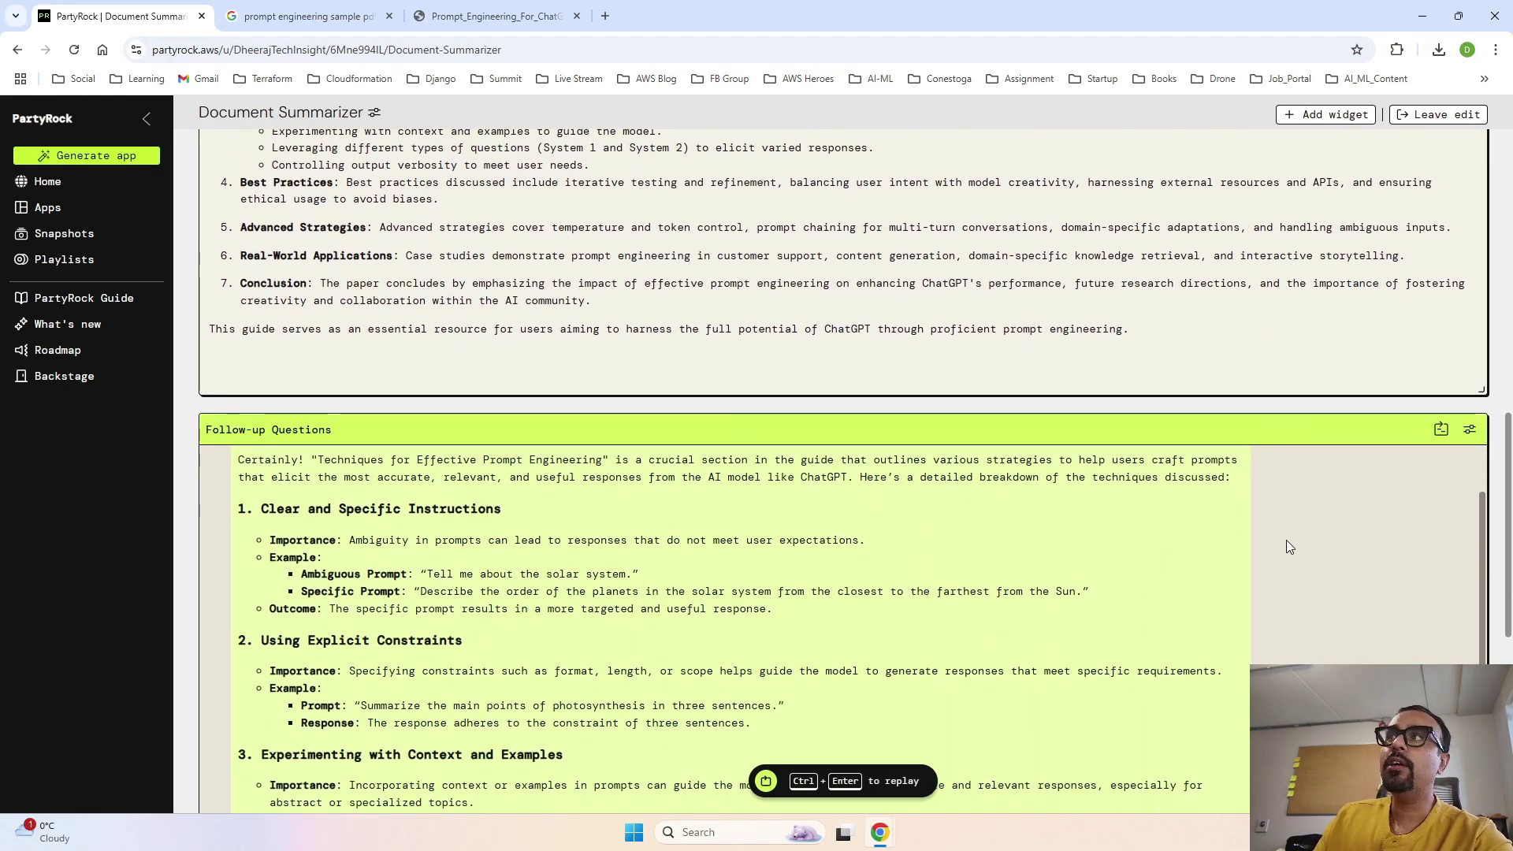
scroll(1286, 540, "up", 5)
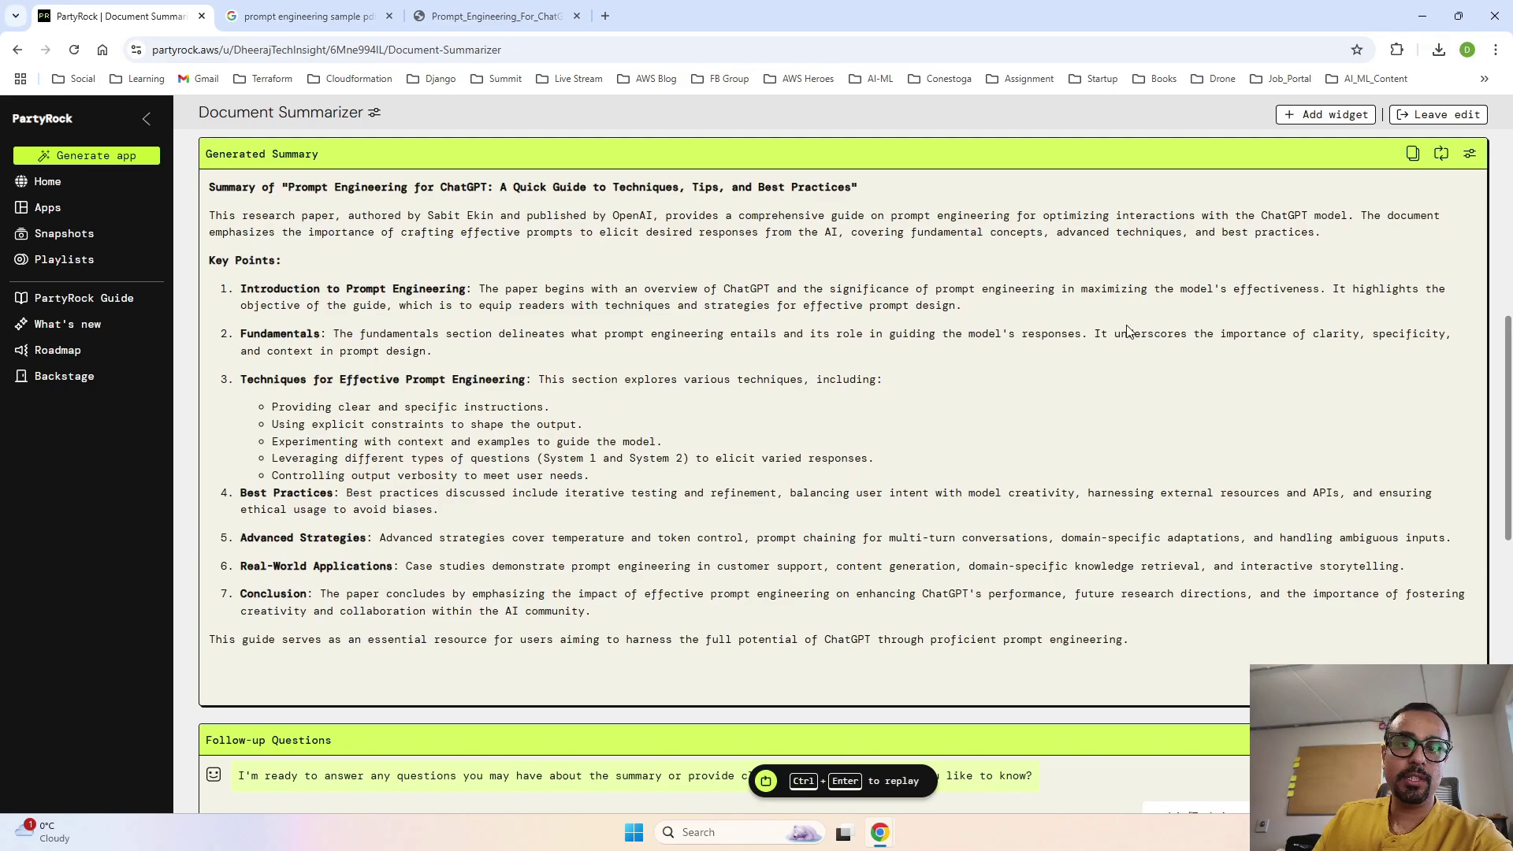
scroll(1104, 496, "down", 8)
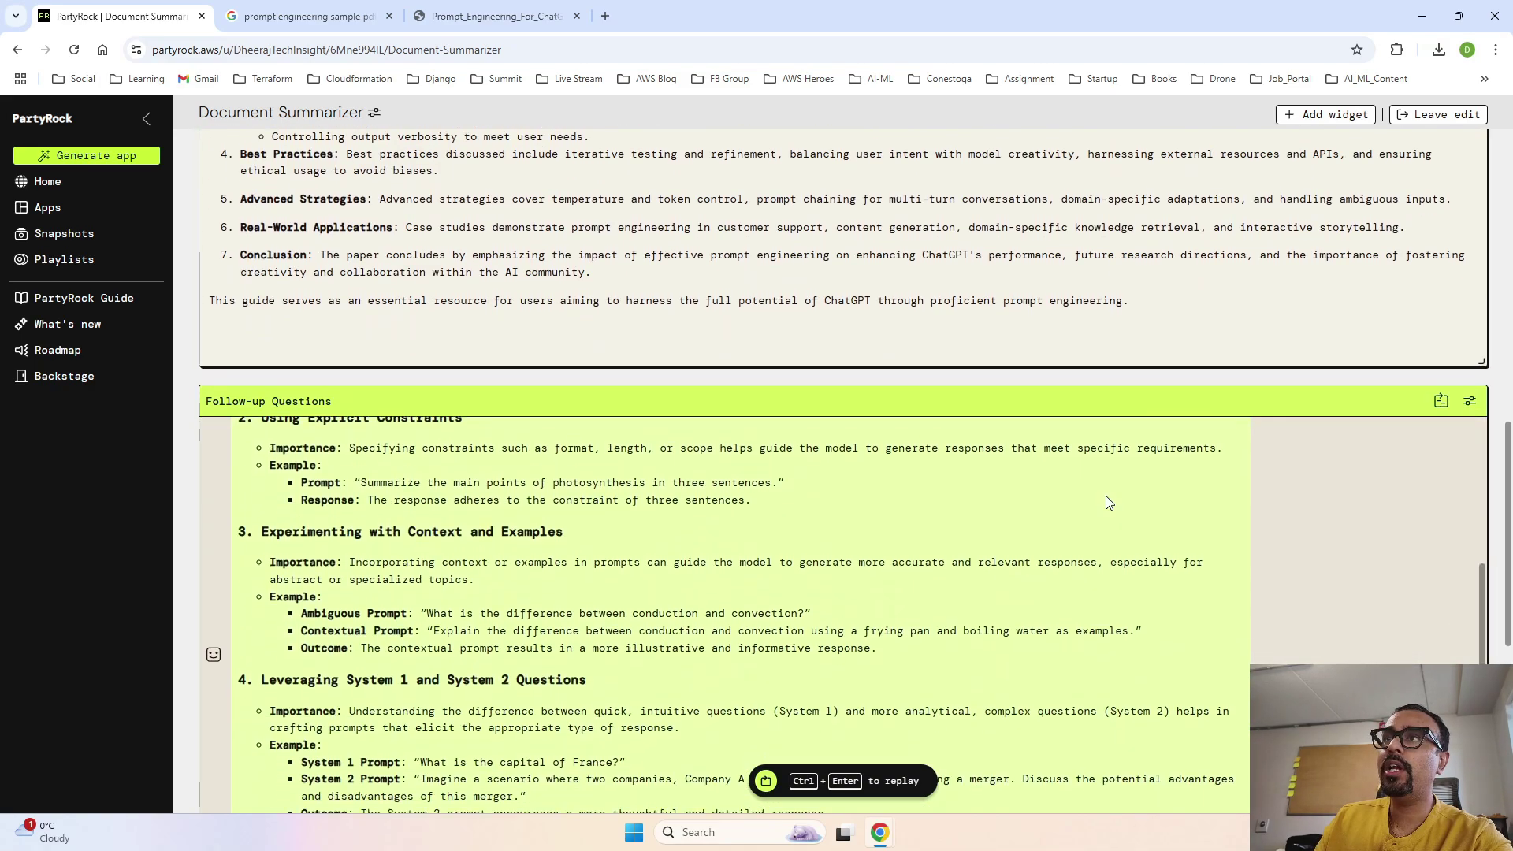
Review the Follow-up Questions widget's prompt referencing the uploaded document and Generated Summary
left_click(1469, 400)
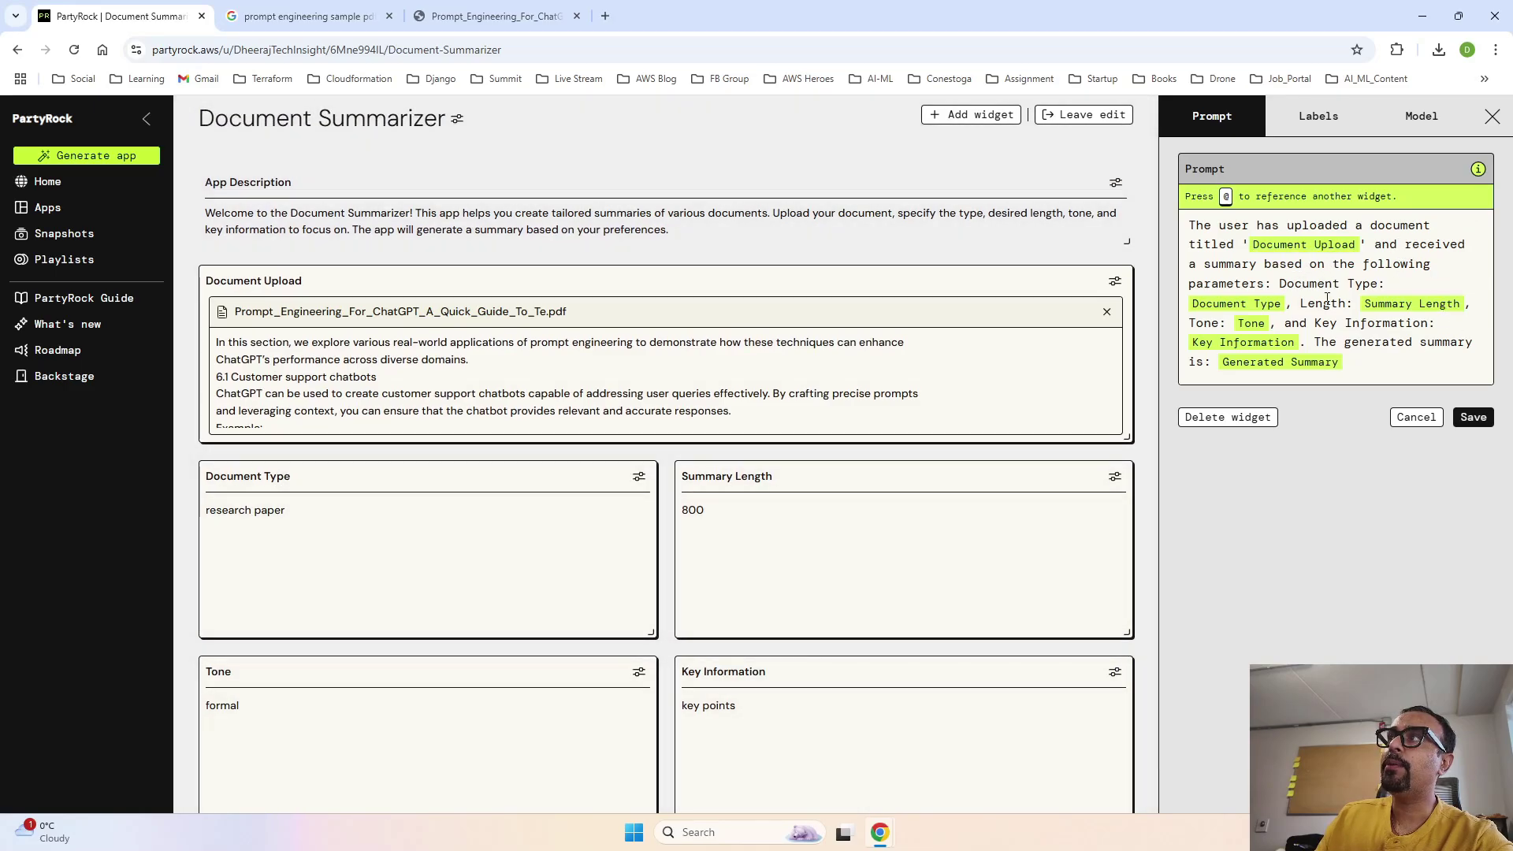
scroll(974, 546, "down", 10)
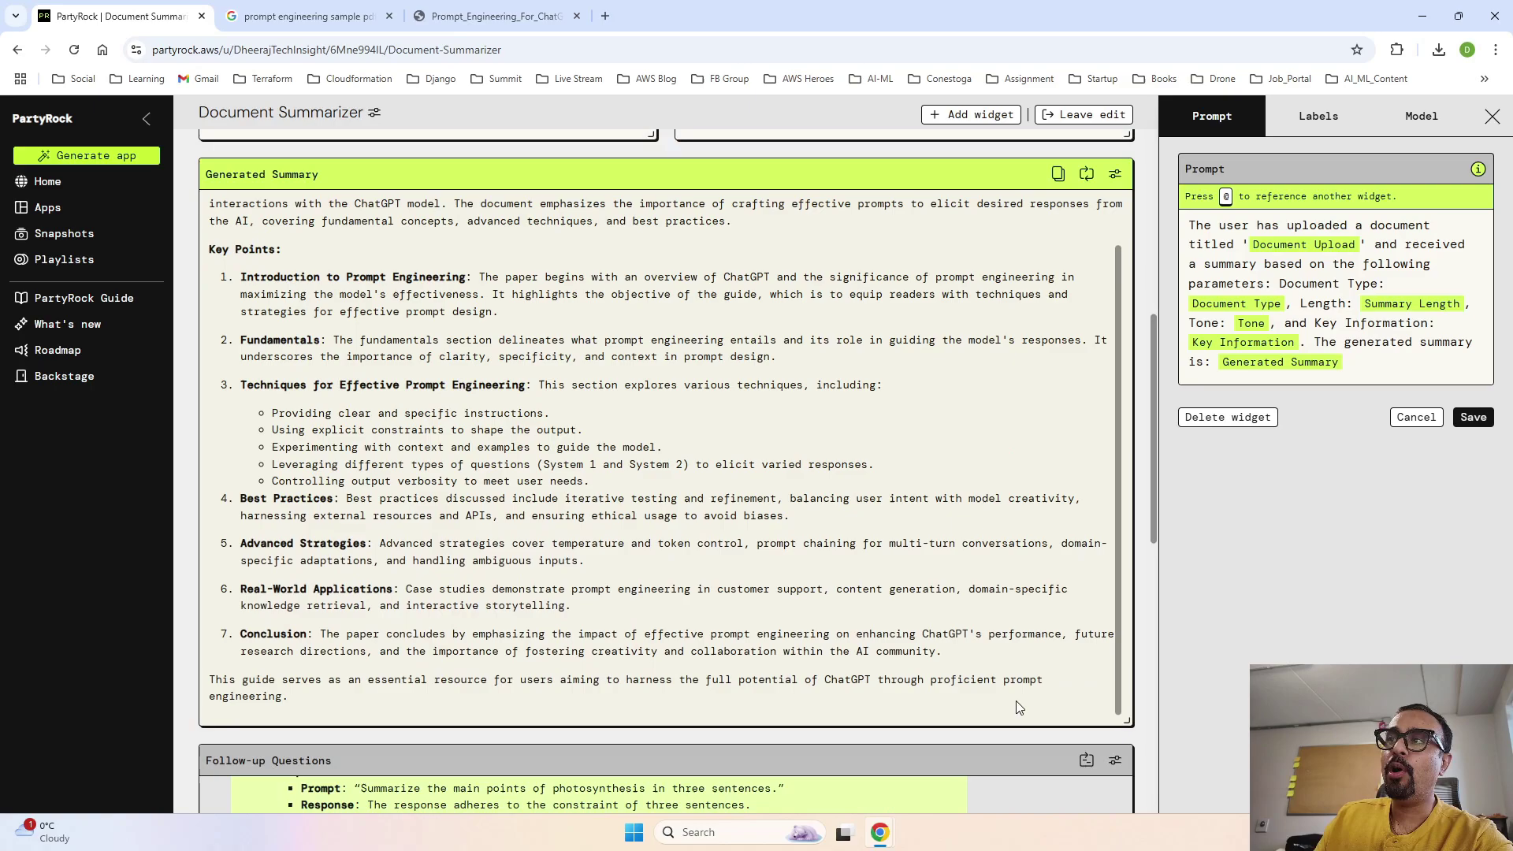
scroll(1015, 701, "down", 5)
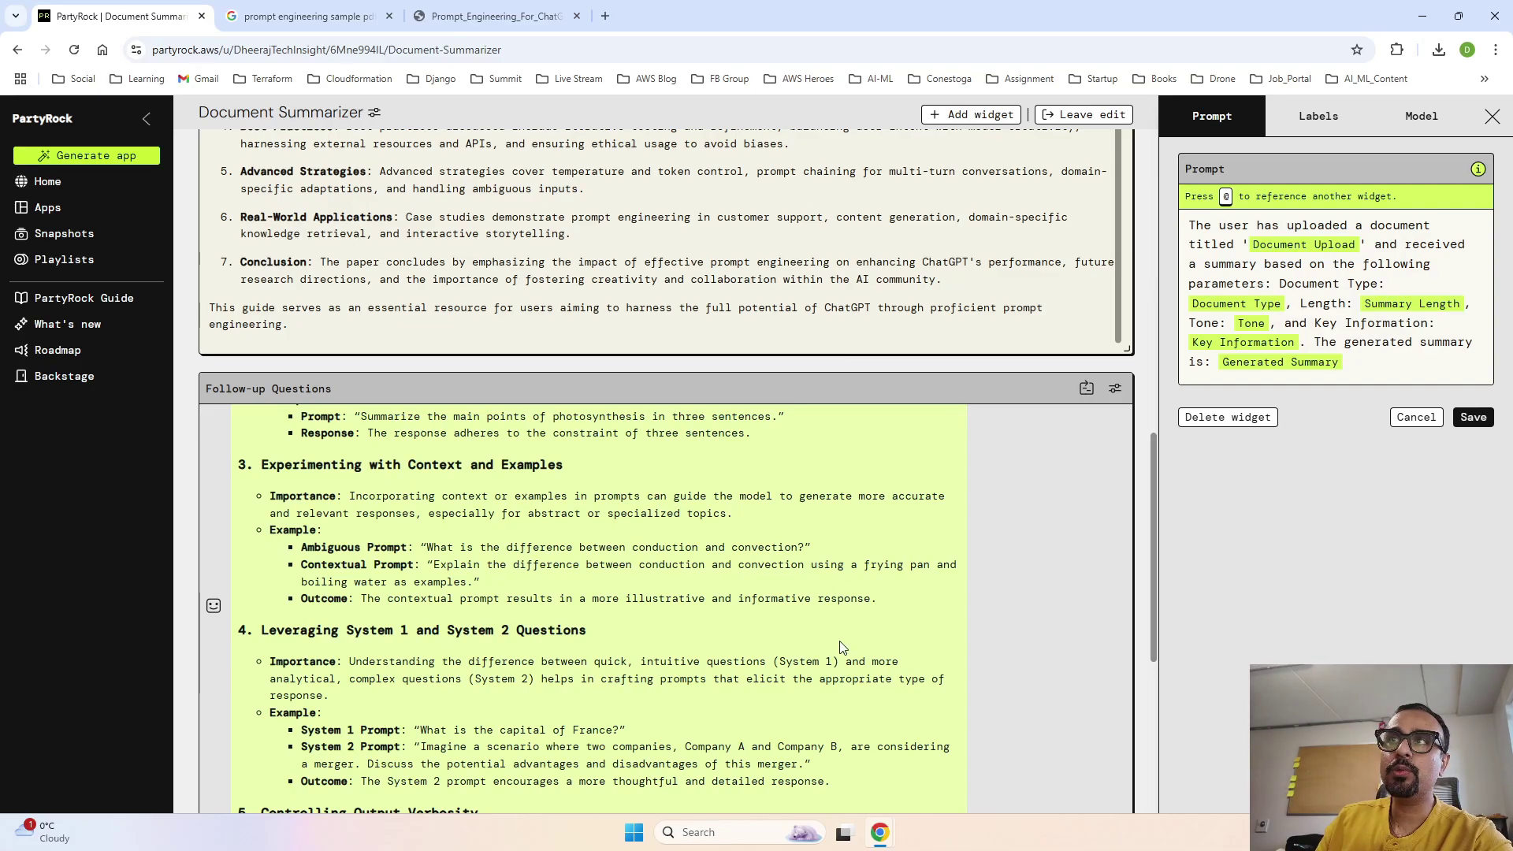
scroll(637, 386, "down", 4)
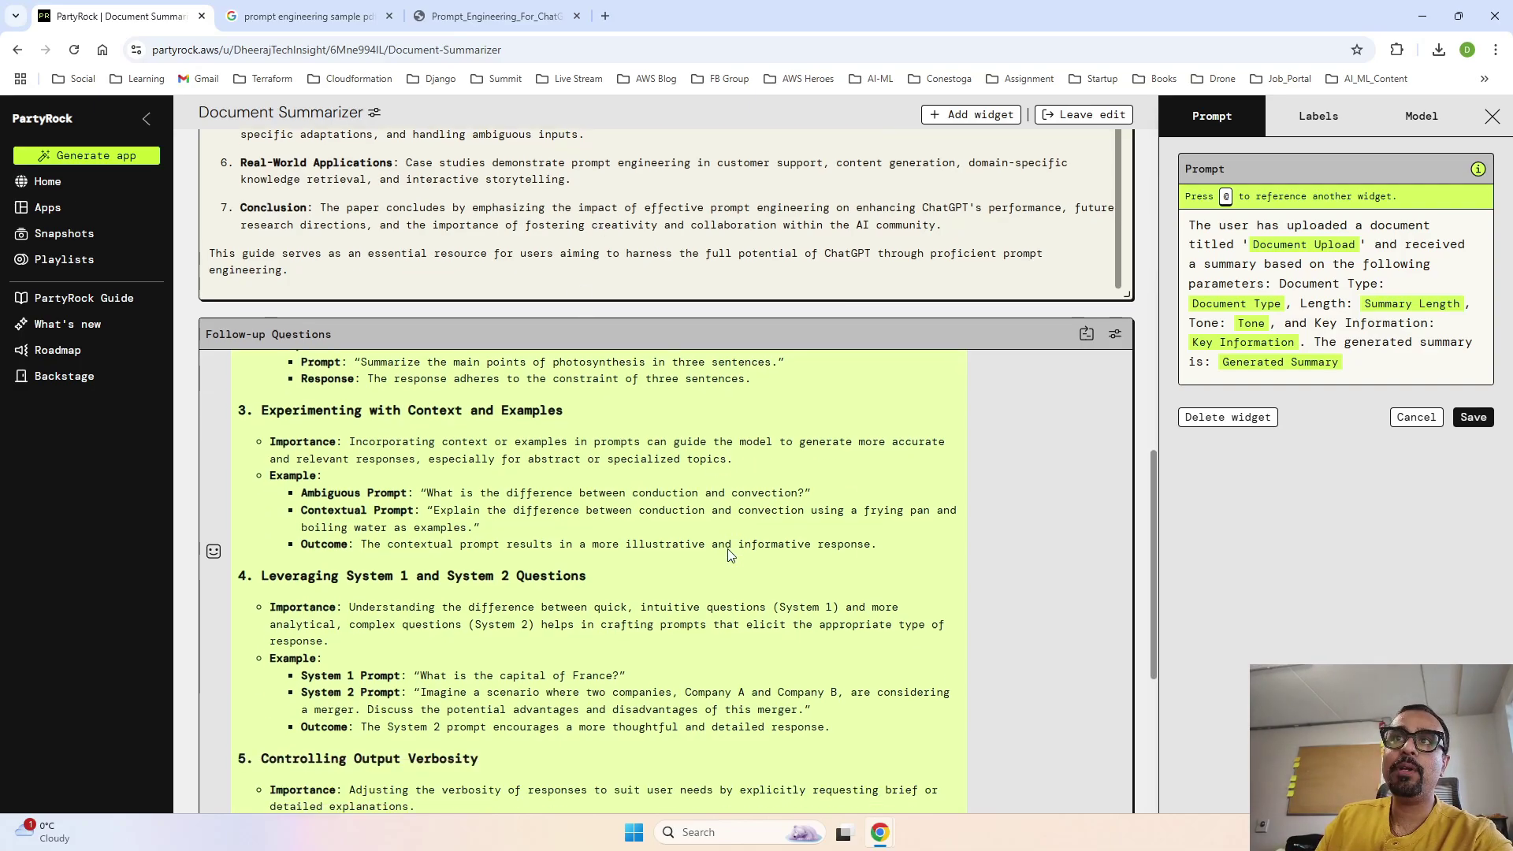